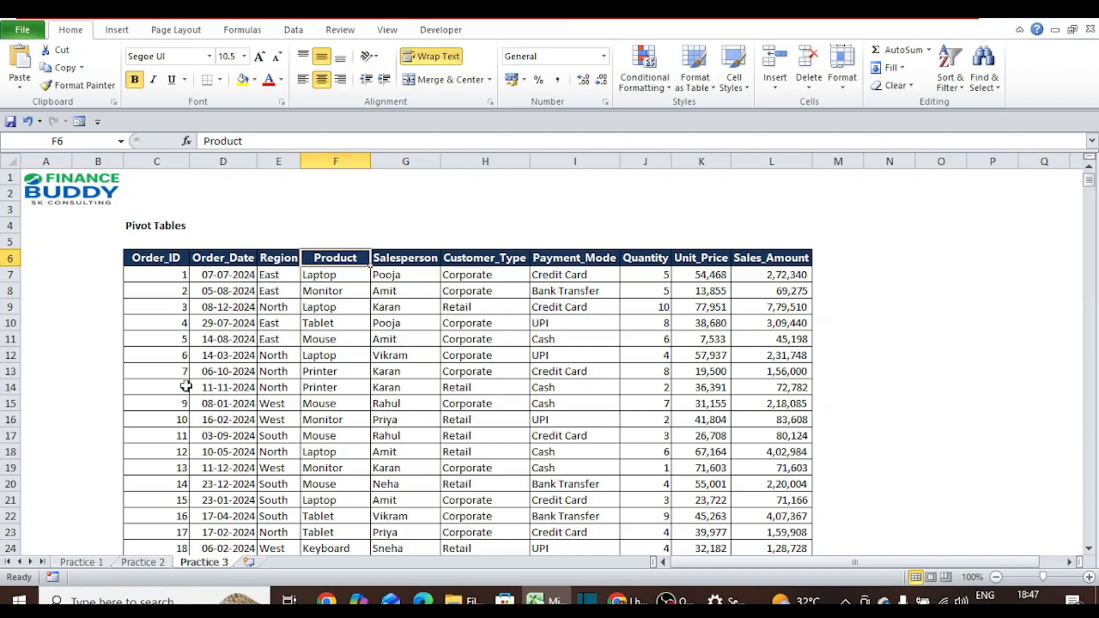
Check the empty Practice 2 sheet, select cell A6 there, and return to the Practice 3 sheet
left_click(165, 564)
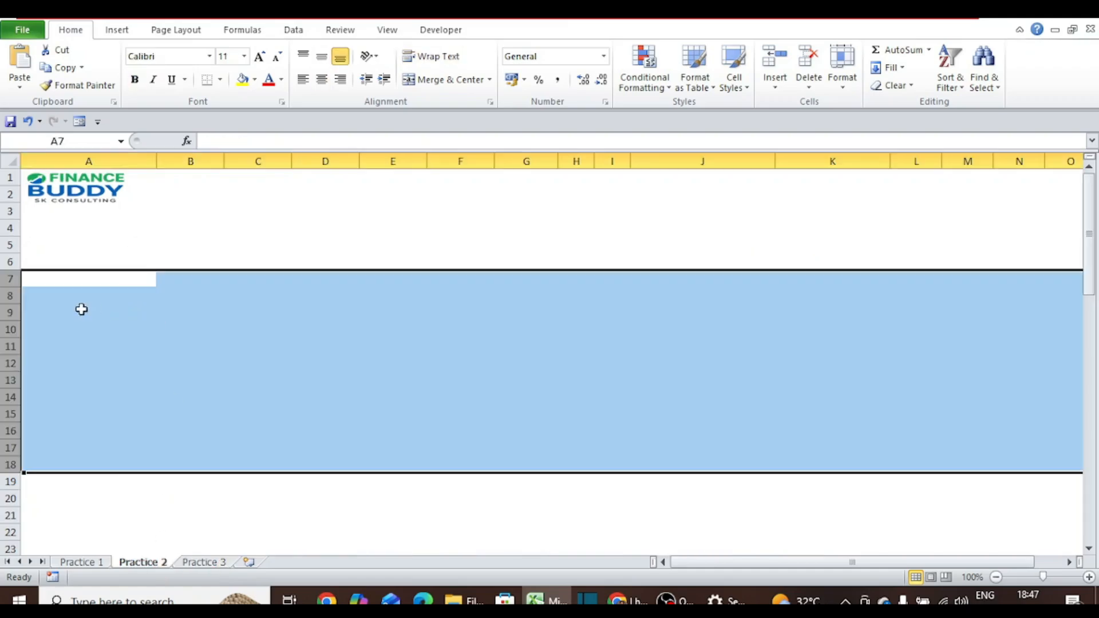
left_click(73, 259)
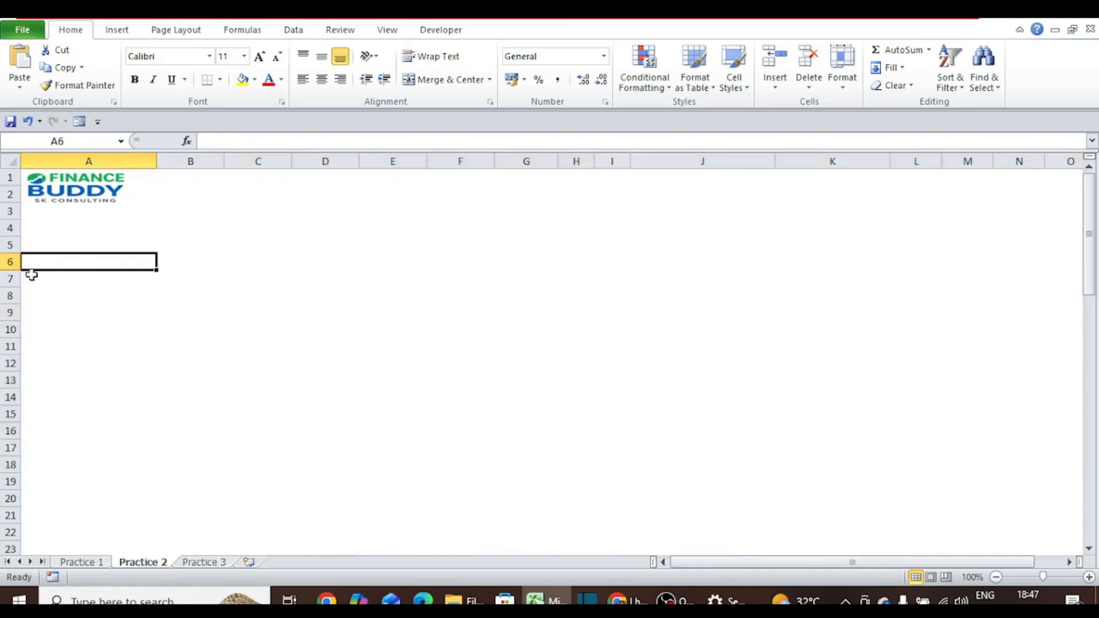
left_click(153, 564)
left_click(206, 564)
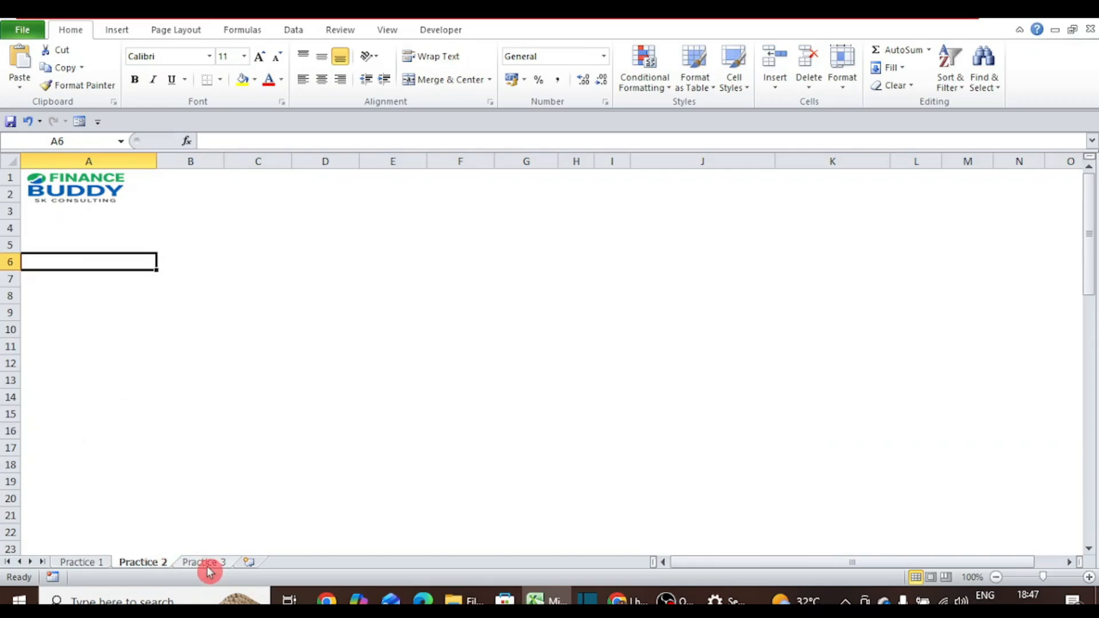
Select the full order data range C6:L1006 on the Practice 3 sheet, including the header row
left_click(165, 269)
key("Up")
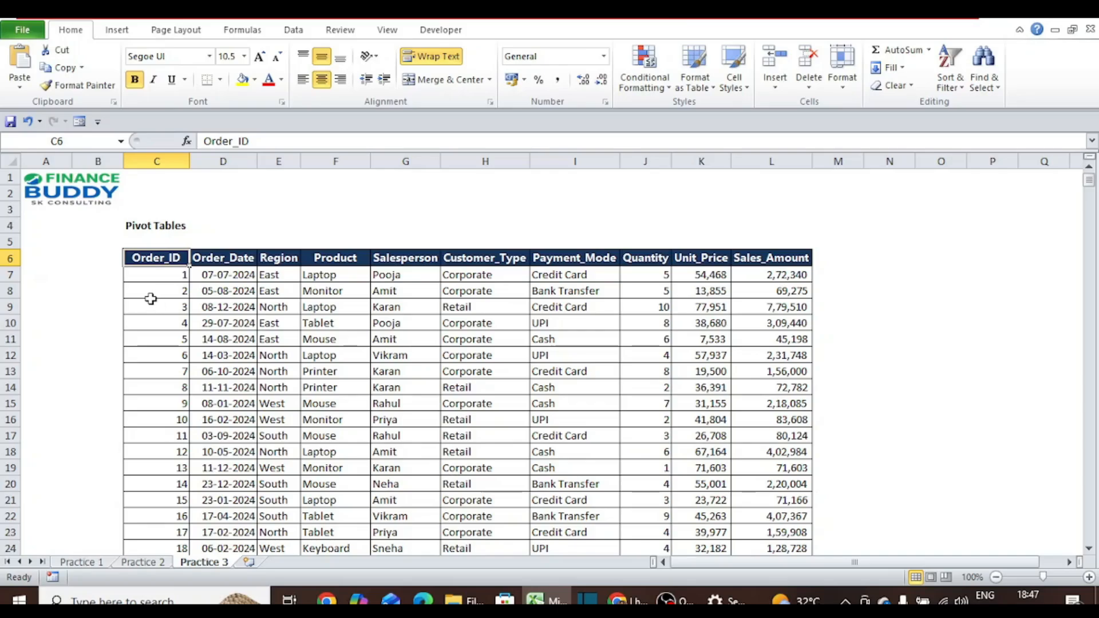
key("ctrl+shift+Right")
key("ctrl+shift+Right")
key("ctrl+shift+Left")
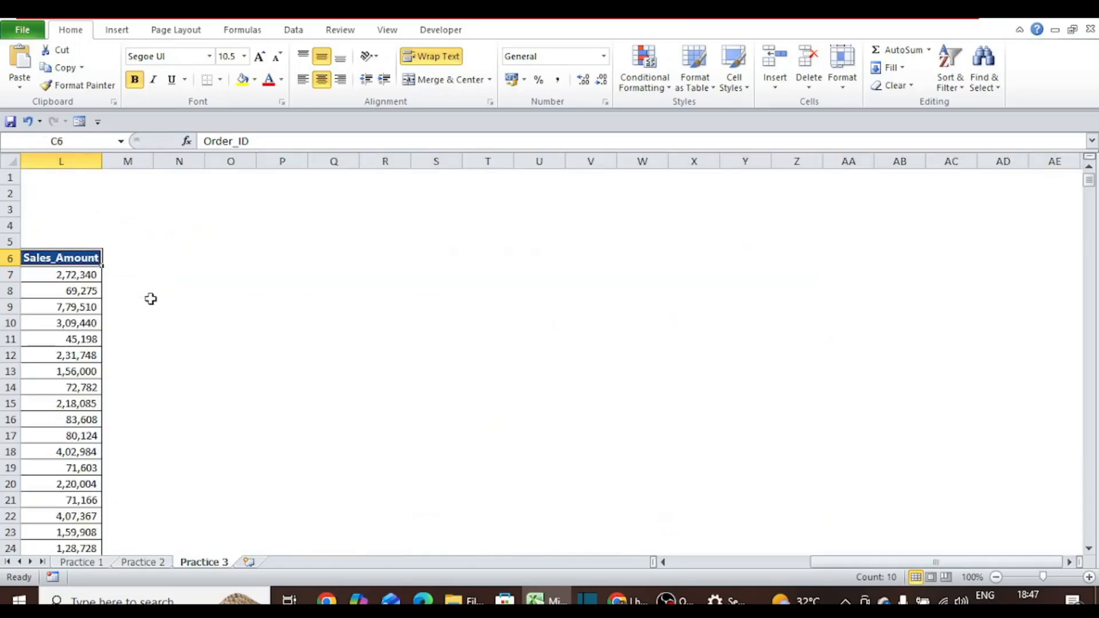
key("ctrl+Left")
key("Right")
key("Right")
key("ctrl+shift+Right")
key("ctrl+shift+Down")
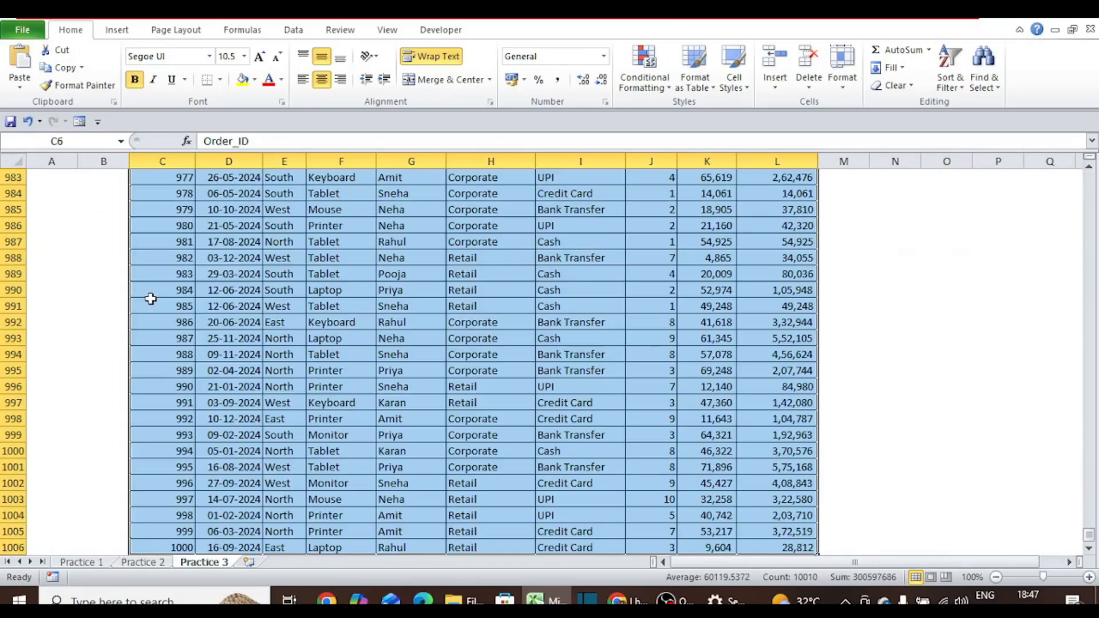
Create a PivotTable from the selected order data on a new worksheet
left_click(126, 32)
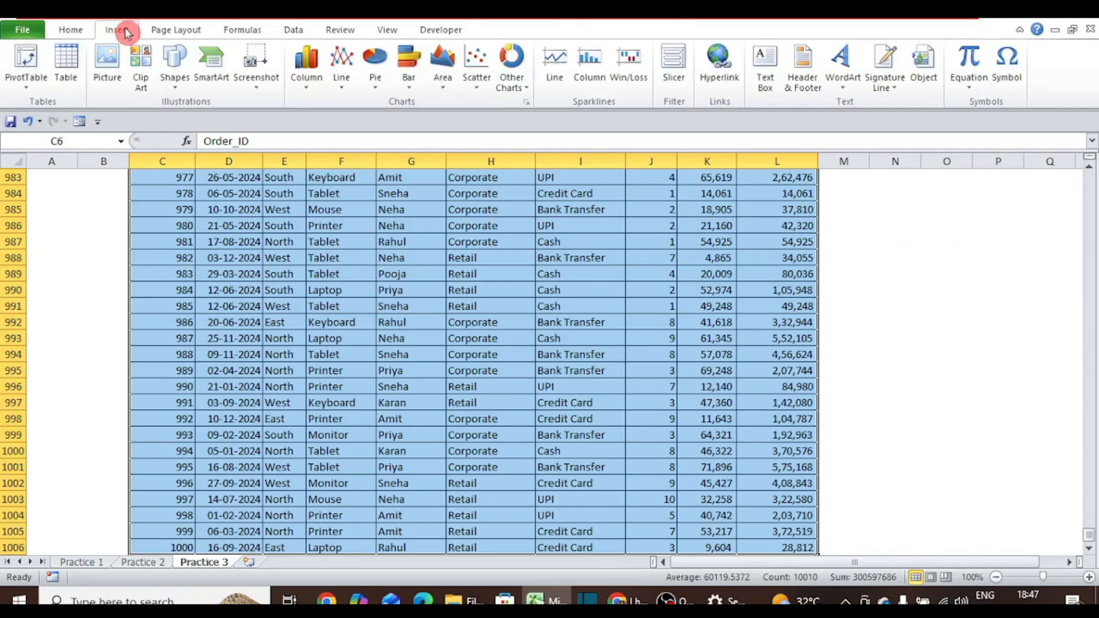
left_click(34, 90)
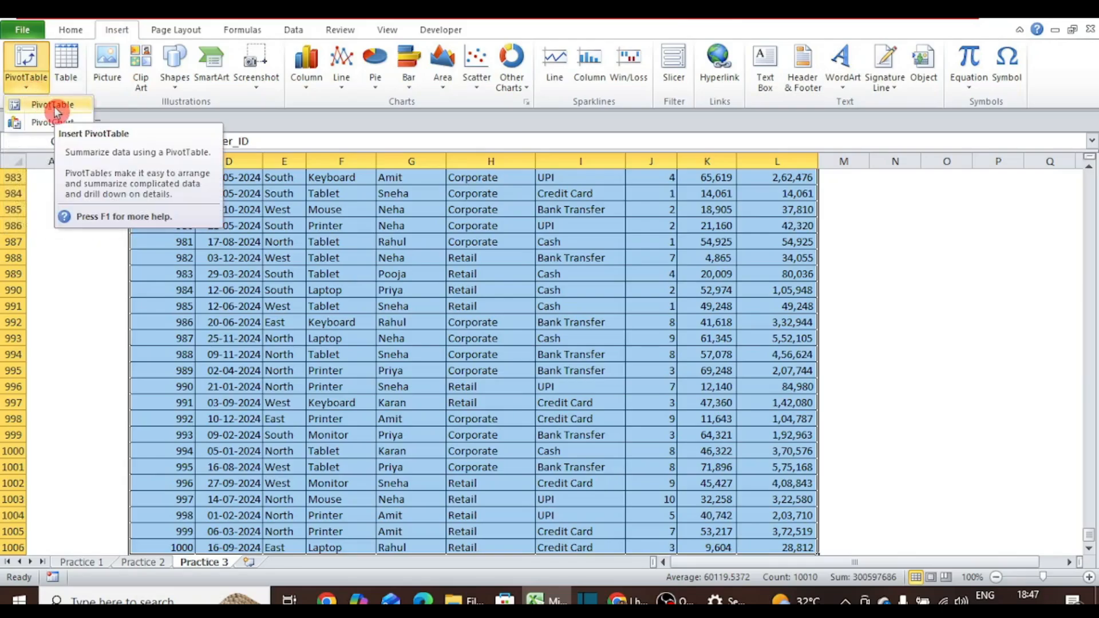
left_click(52, 105)
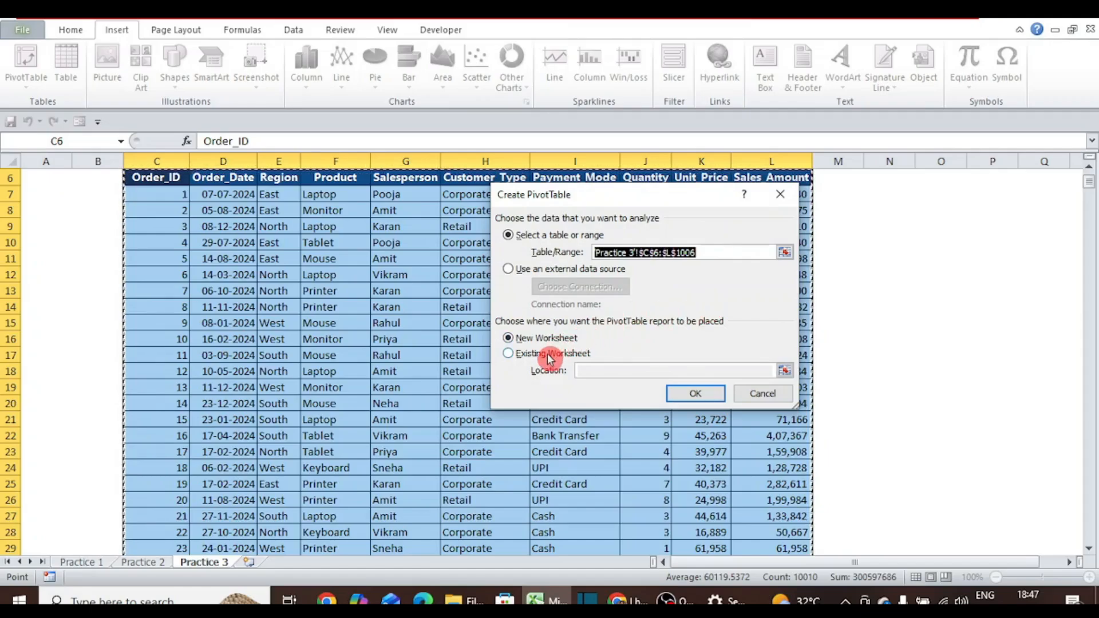
left_click(693, 395)
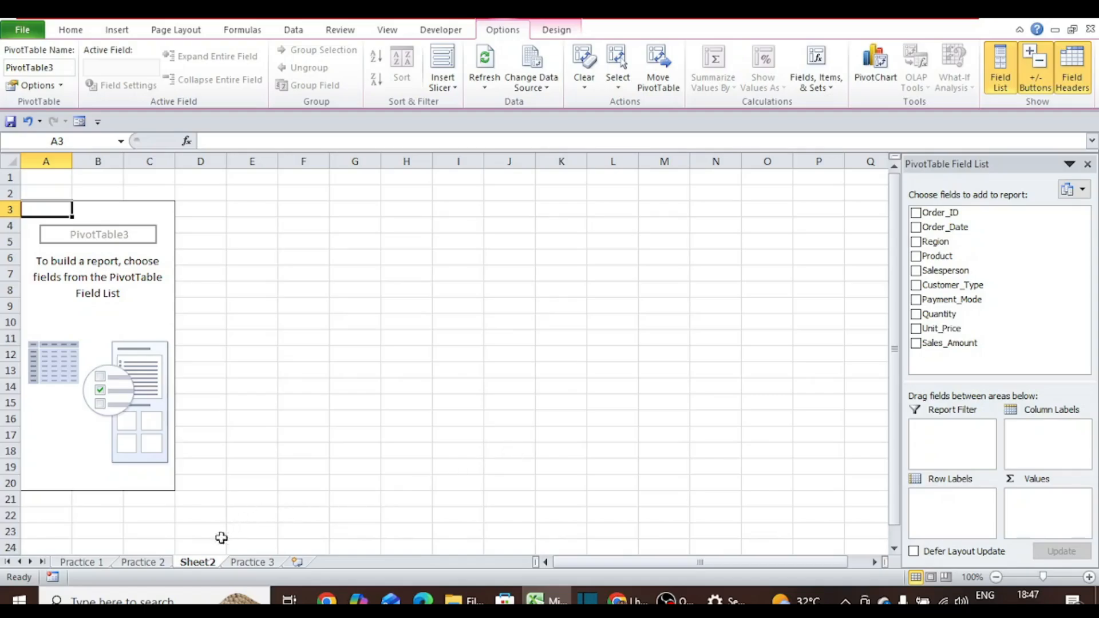
Delete the new worksheet that holds the empty PivotTable
right_click(200, 565)
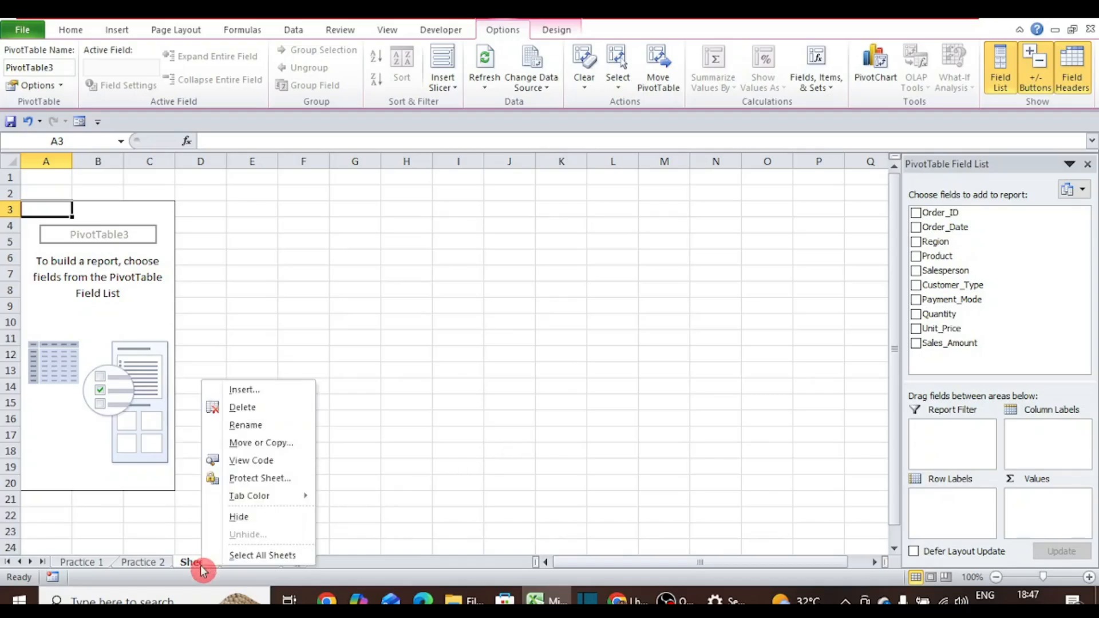
left_click(252, 407)
left_click(529, 345)
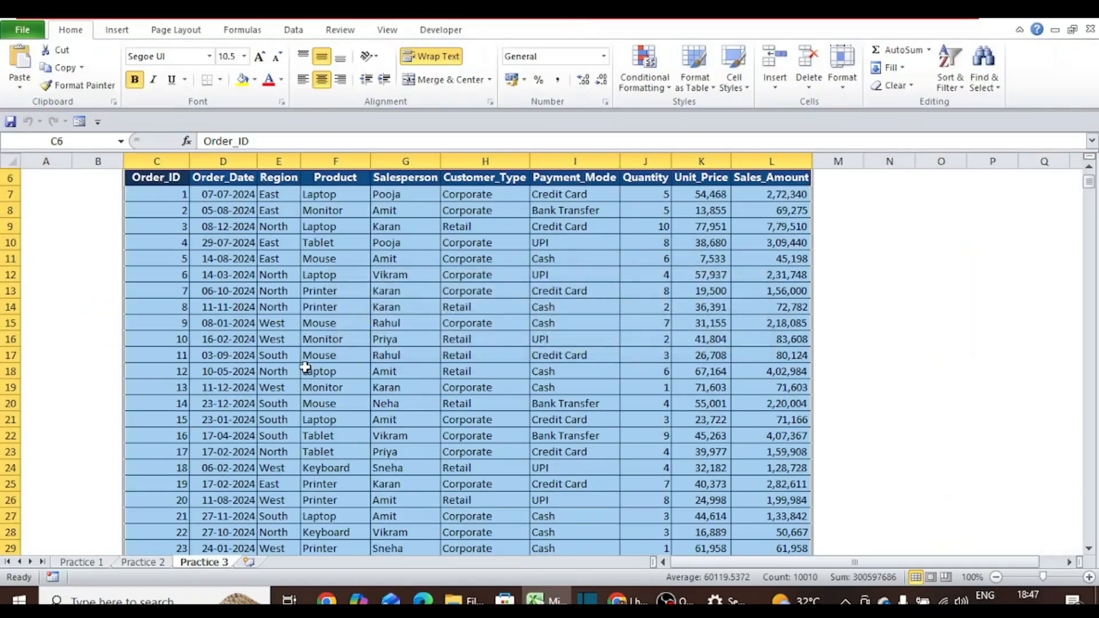
Create a PivotTable from Practice 3 range C6:L1006, placed in the existing worksheet at cell A6 of Practice 2
left_click(116, 30)
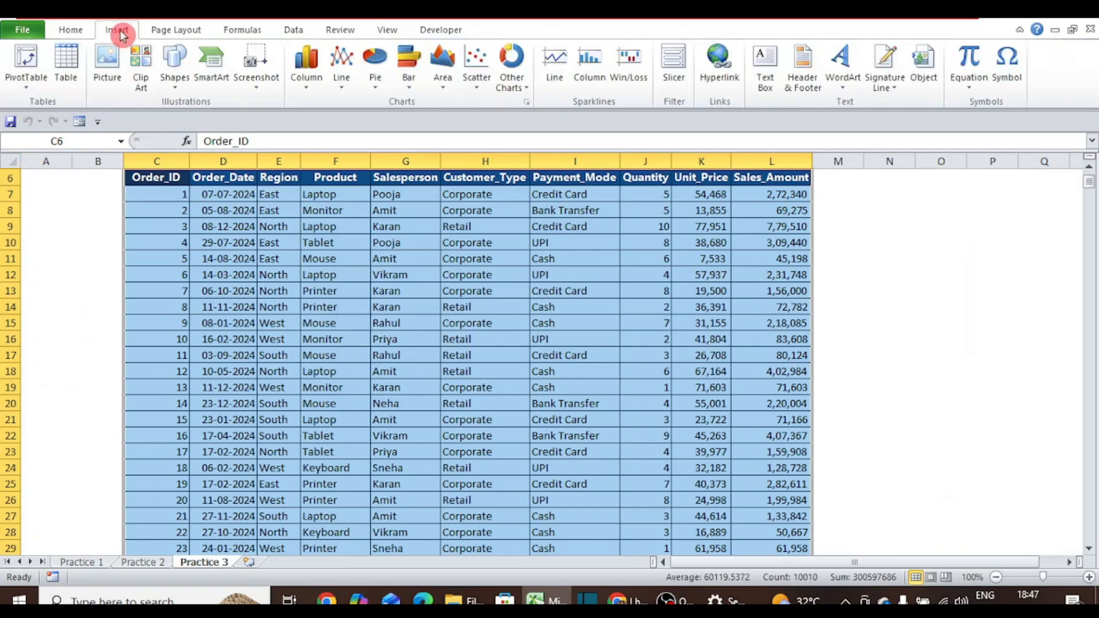
left_click(28, 85)
left_click(52, 105)
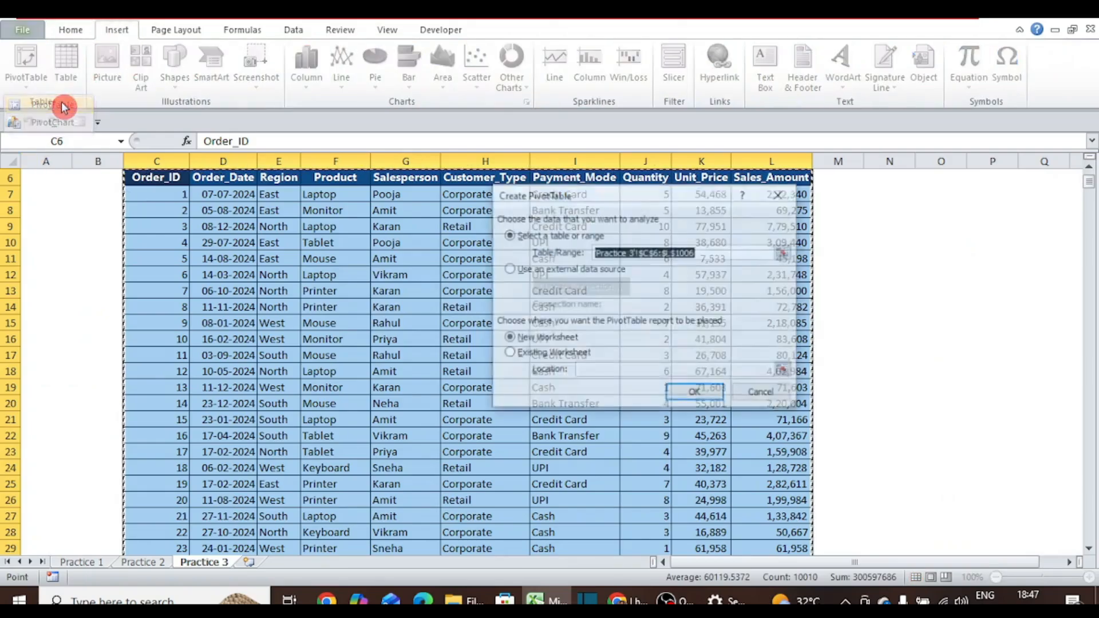
left_click(552, 352)
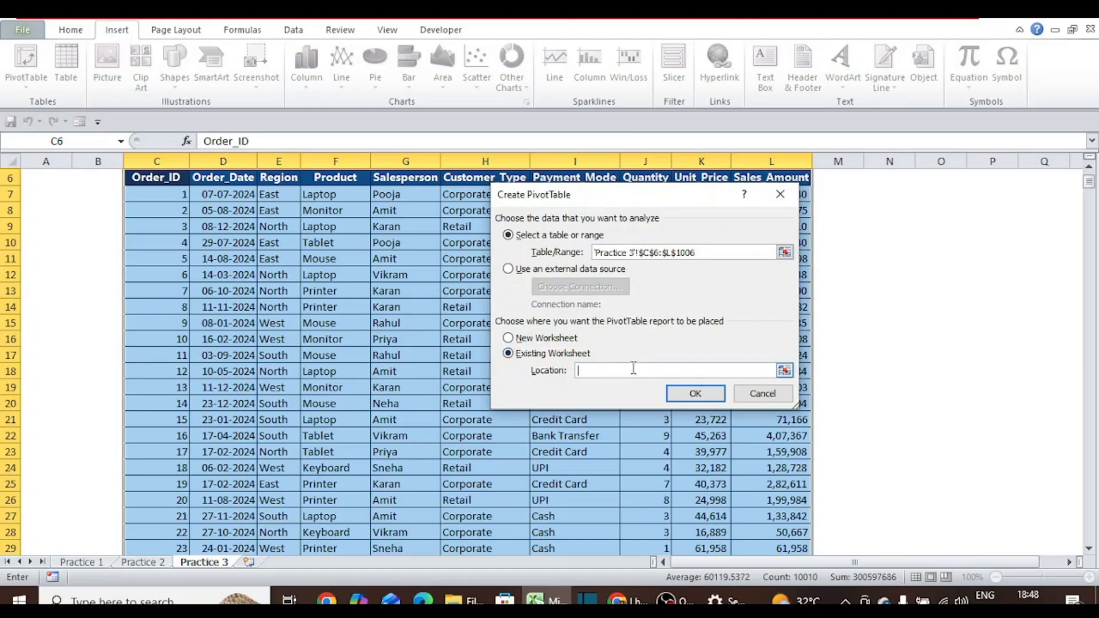
left_click(153, 563)
left_click(63, 263)
left_click(695, 392)
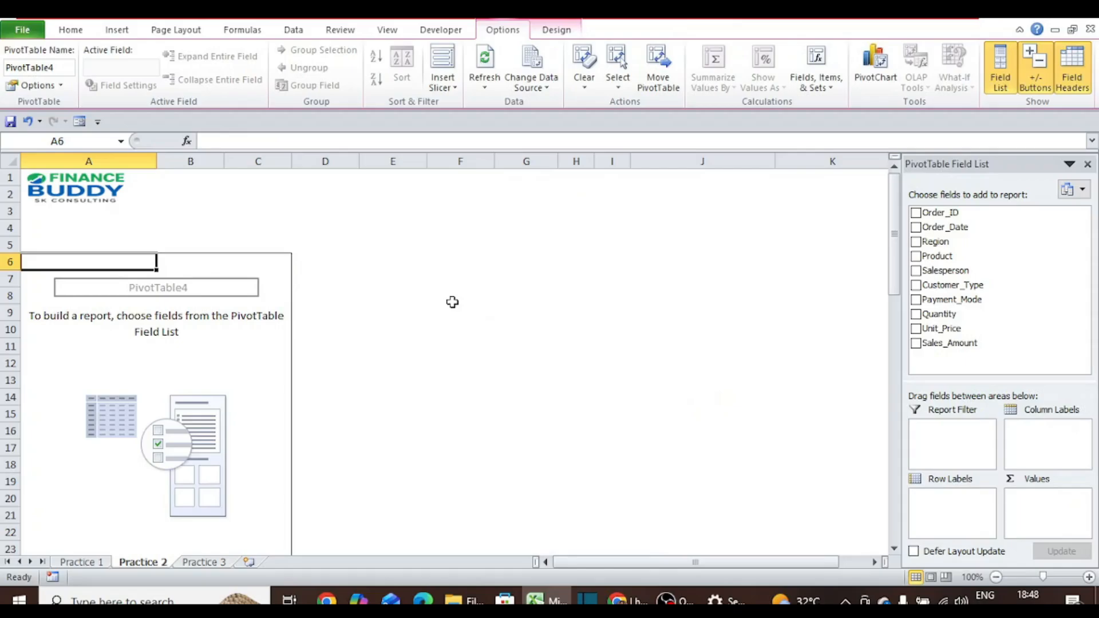
left_click(215, 566)
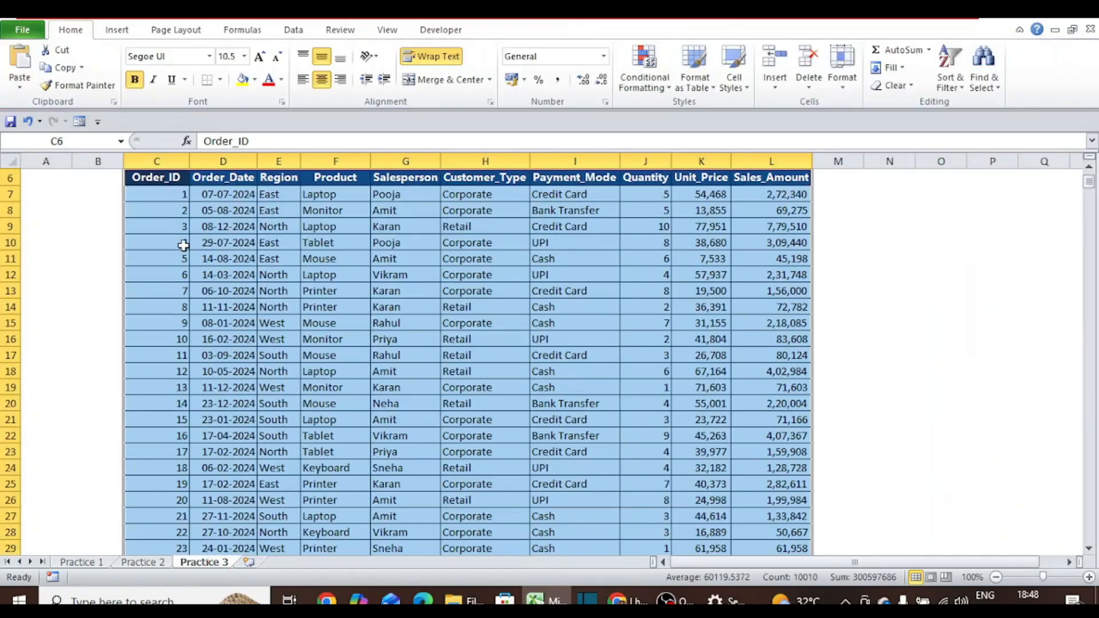
left_click(172, 253)
key("ctrl+Up")
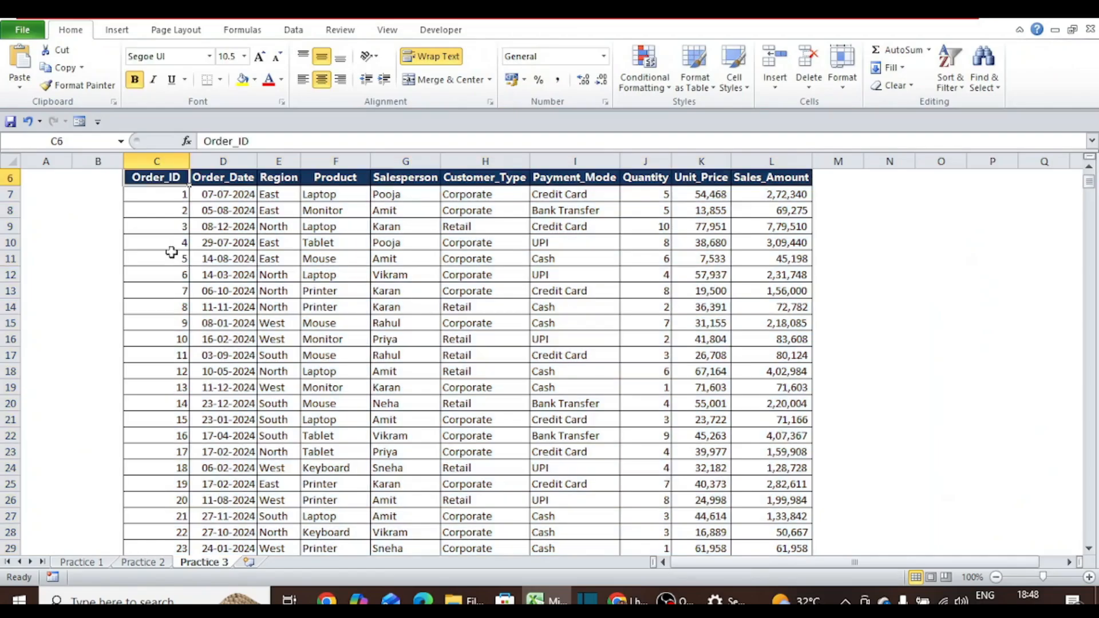
scroll(172, 253, "up", 1)
key("ctrl+shift+Right")
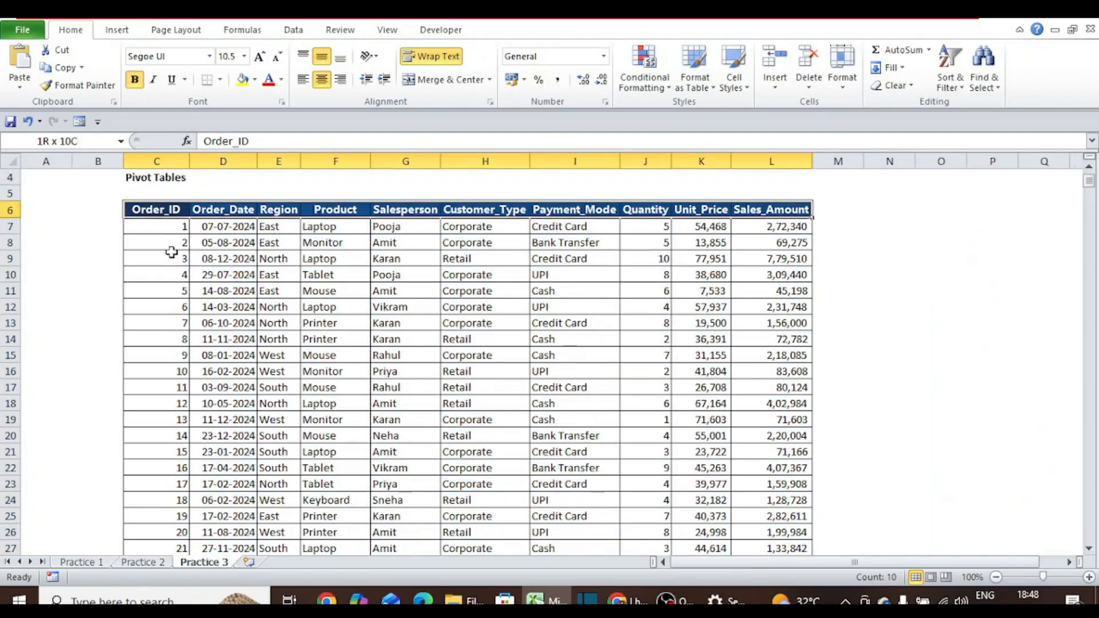
key("ctrl+shift+Down")
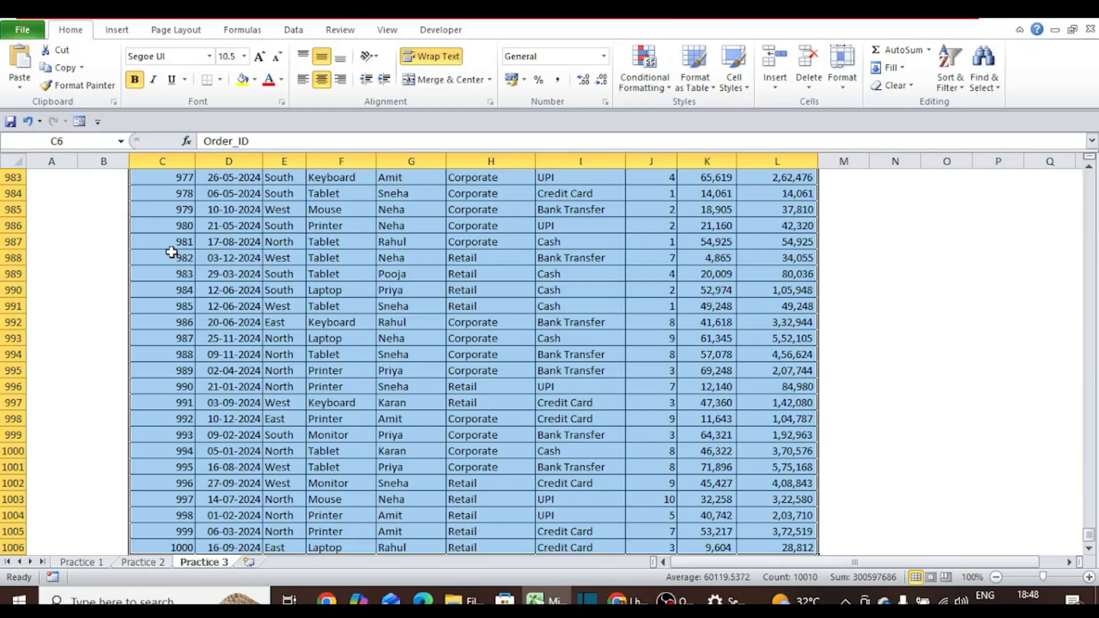
key("alt")
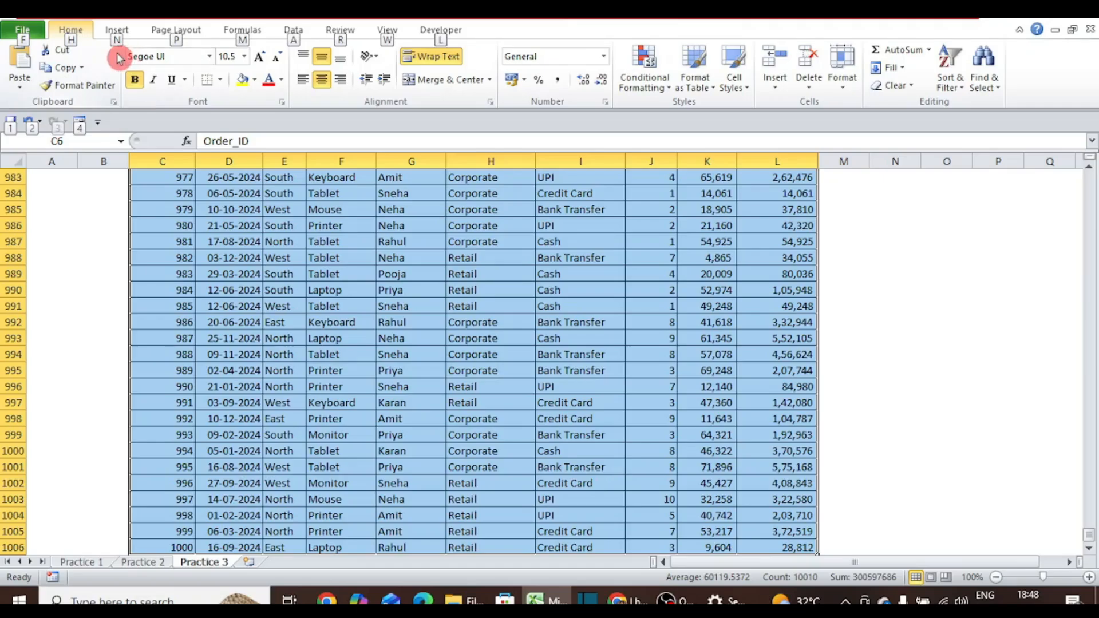
key("n")
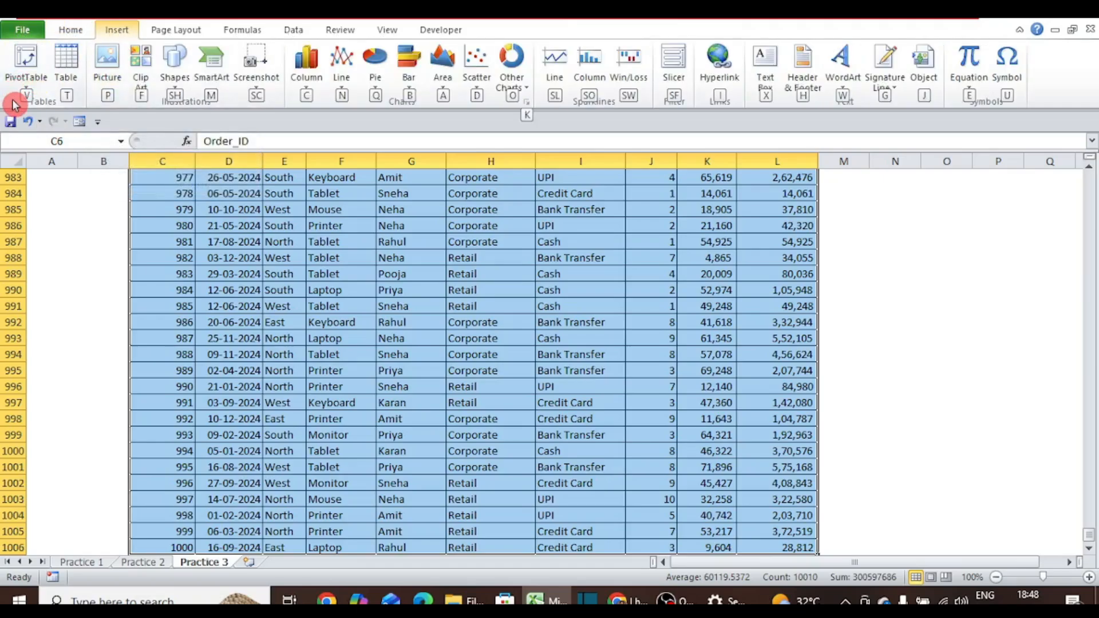
key("v")
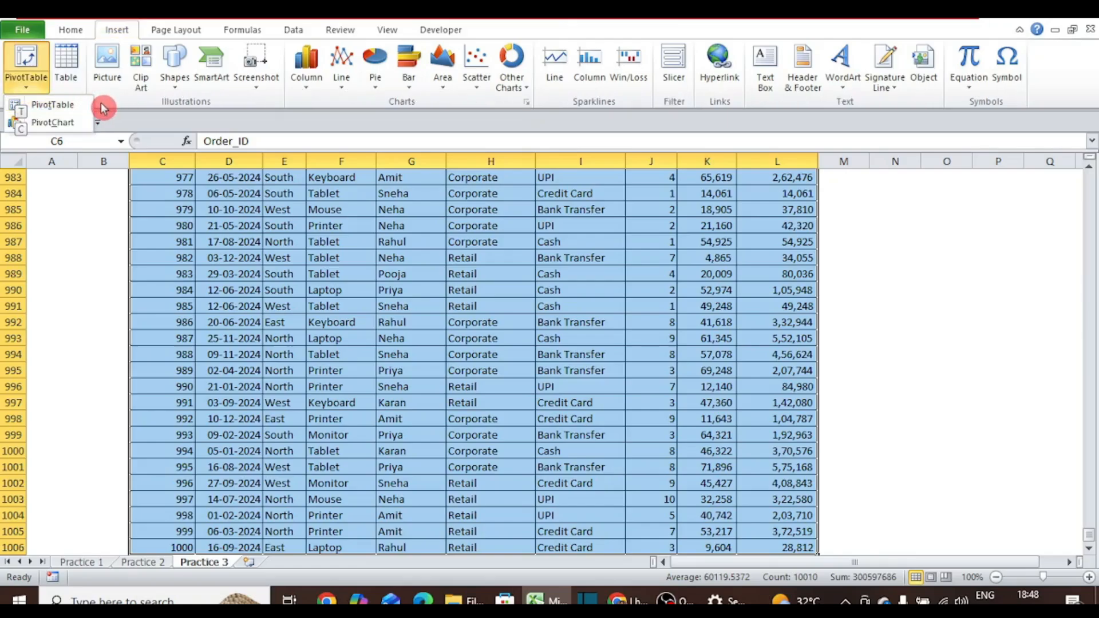
key("t")
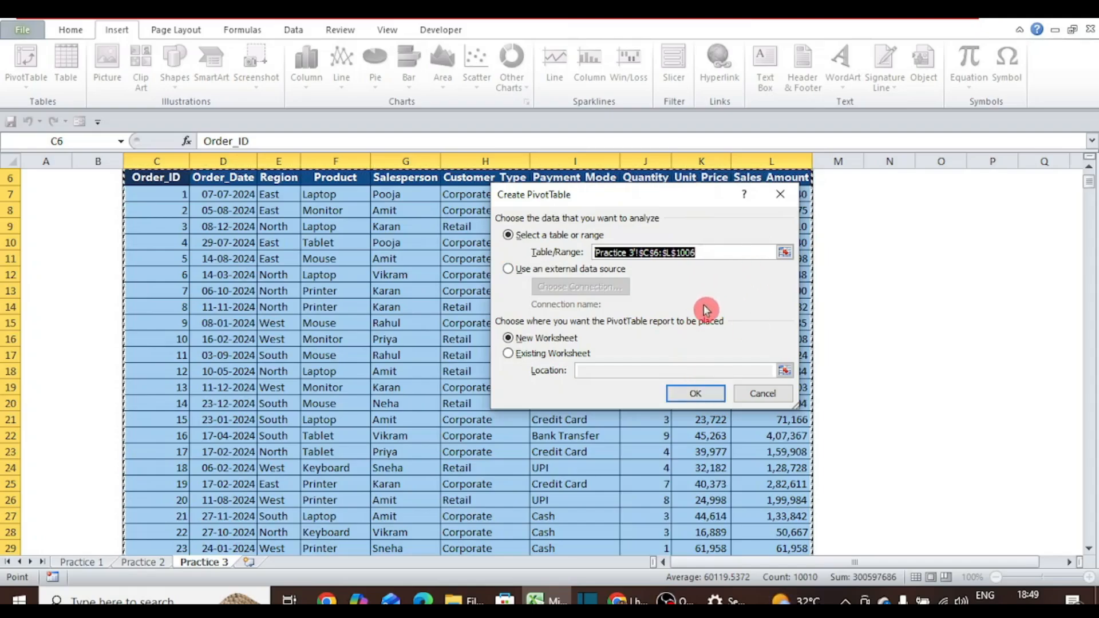
left_click(751, 395)
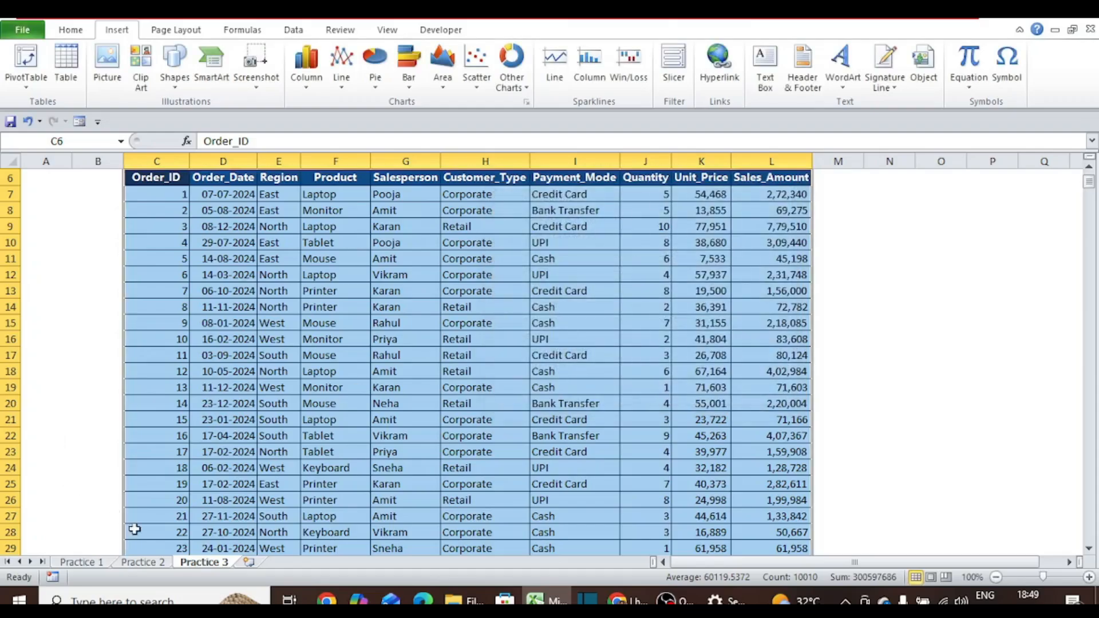
Examine the option and design tools for the empty PivotTable on Practice 2 and its source data on Practice 3
left_click(162, 562)
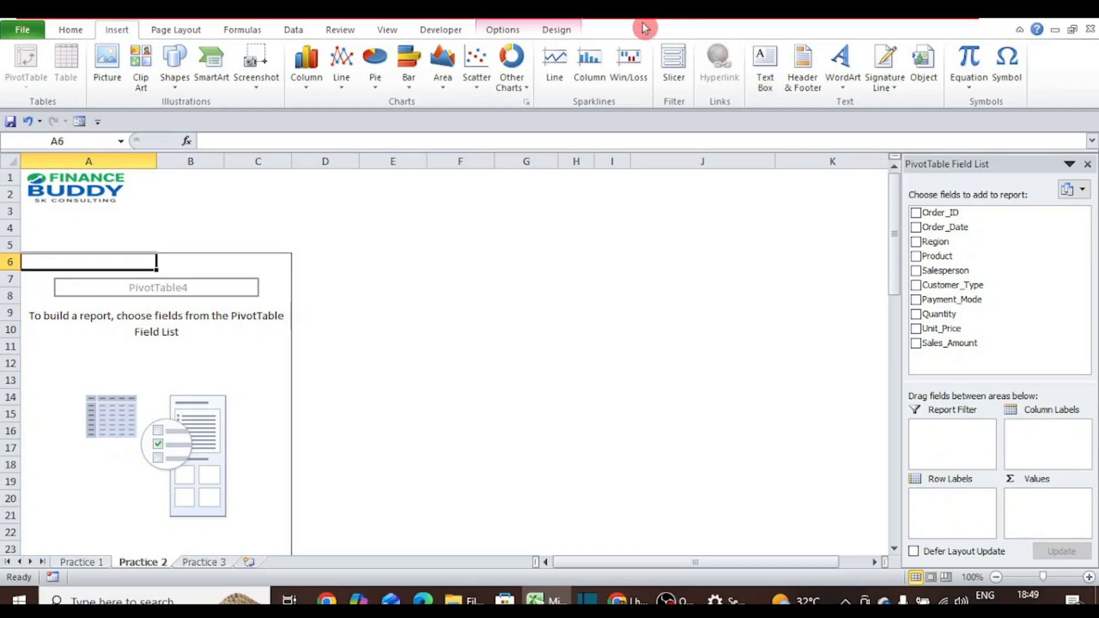
left_click(502, 31)
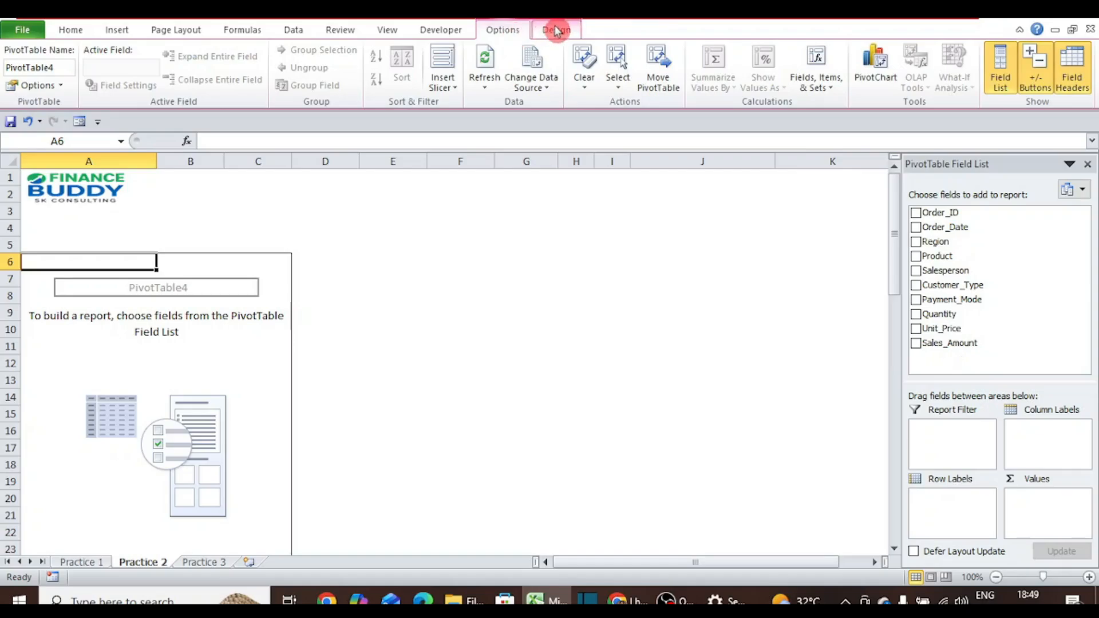
left_click(556, 31)
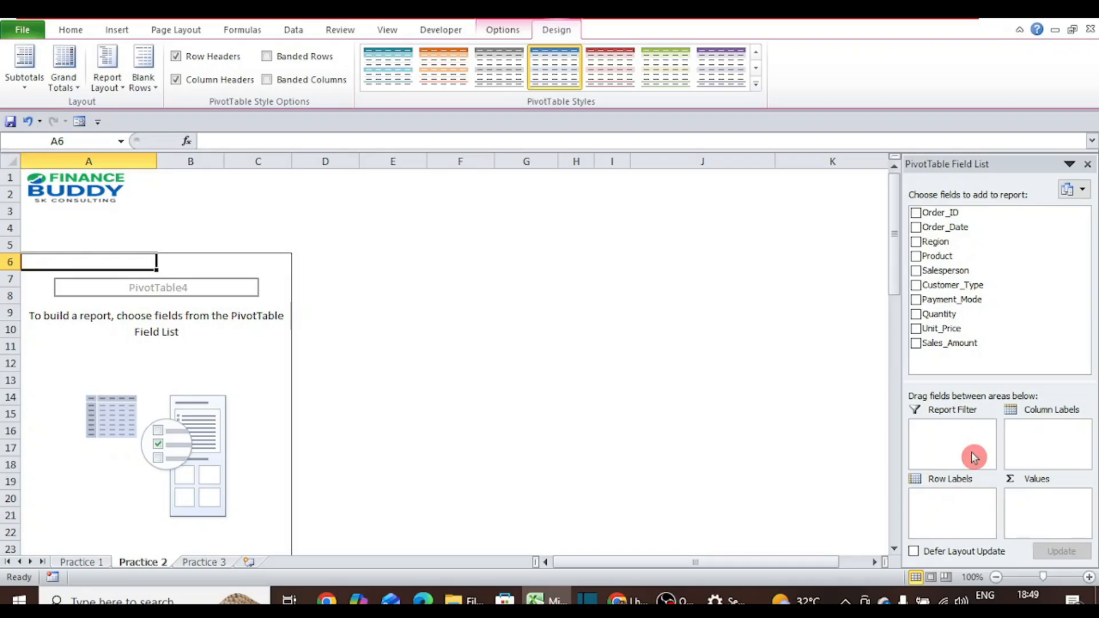
left_click(200, 563)
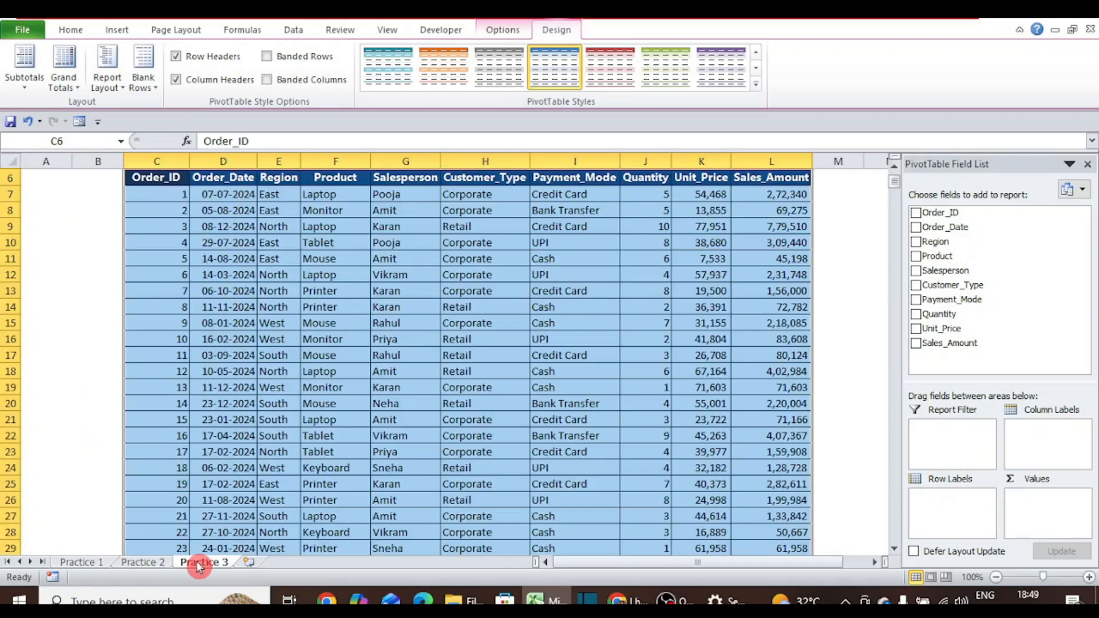
left_click(152, 563)
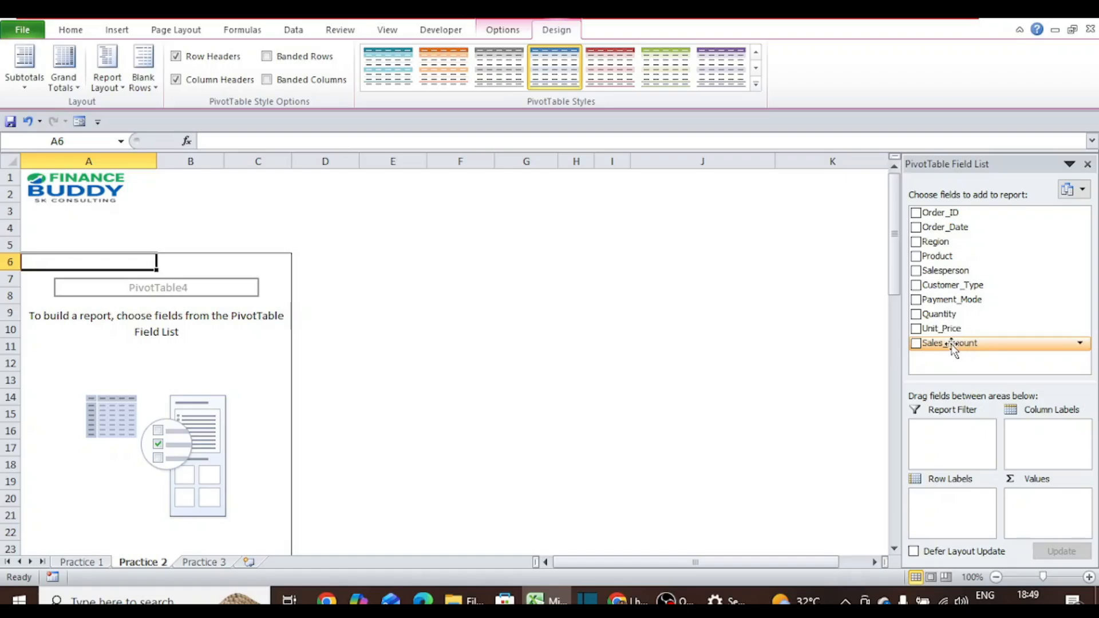
Lay out the PivotTable with Sales_Amount summed as values, Salesperson as row labels and Region as column labels
left_click_drag(952, 345, 1046, 504)
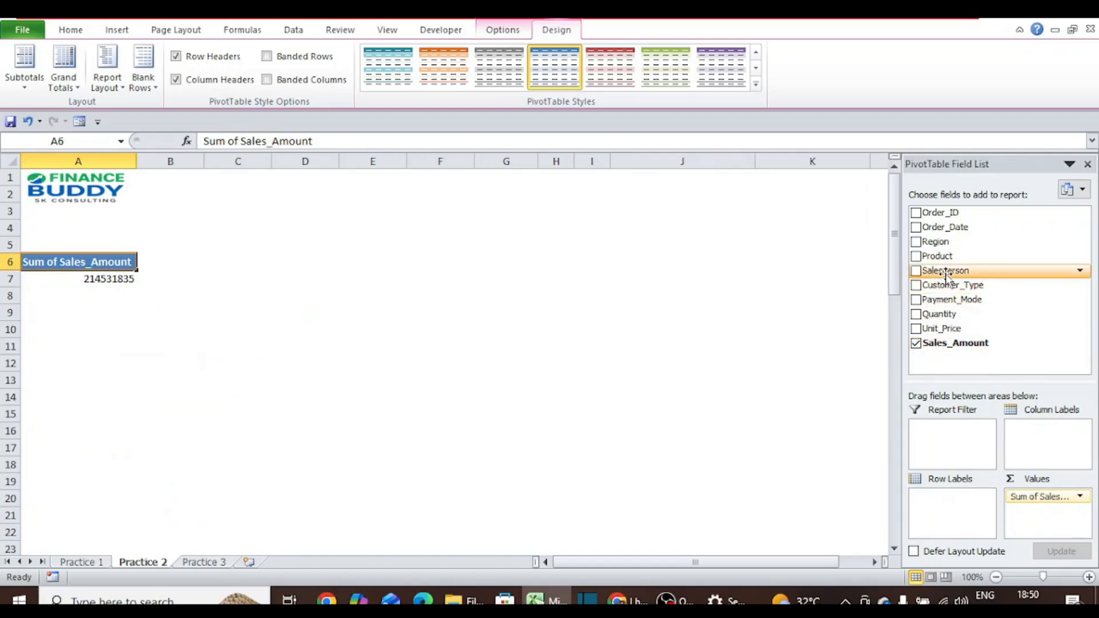
left_click_drag(945, 273, 945, 508)
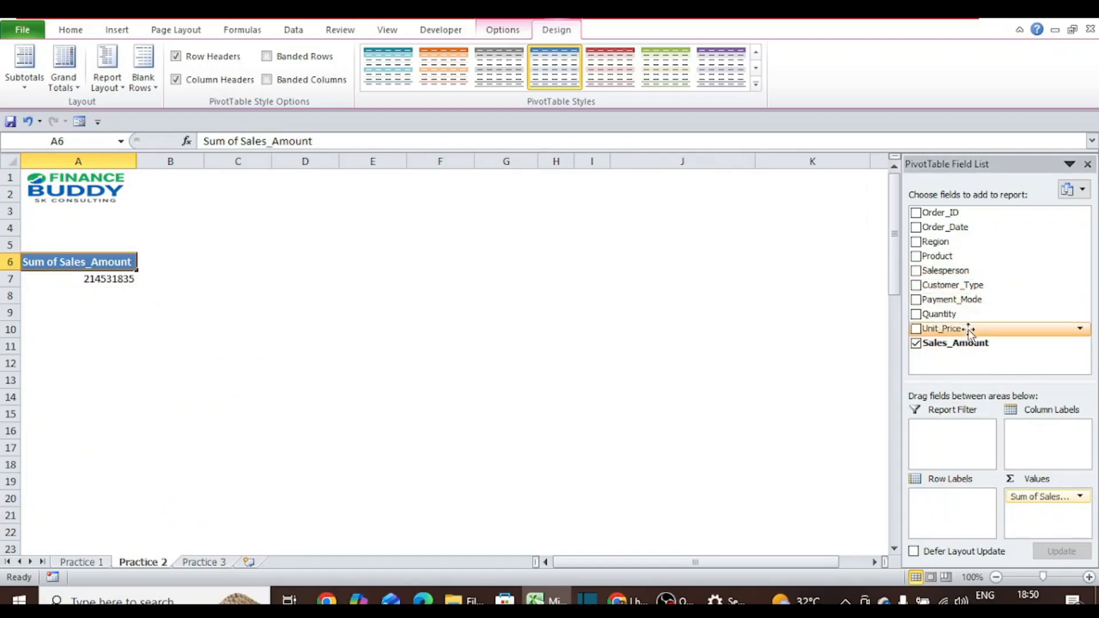
left_click_drag(933, 272, 945, 501)
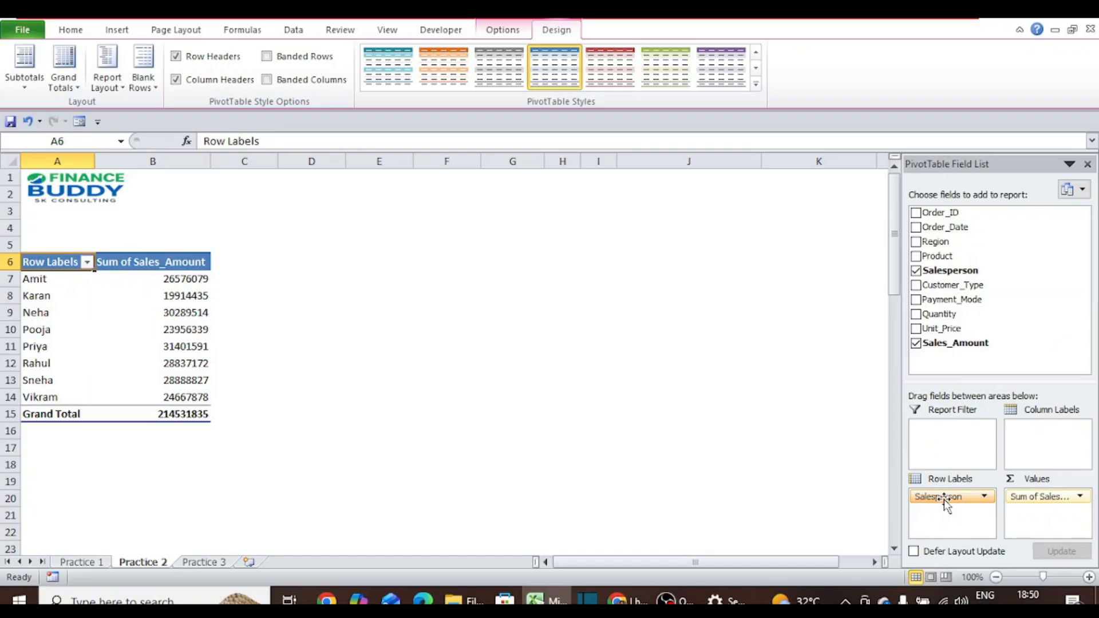
left_click_drag(943, 499, 1057, 436)
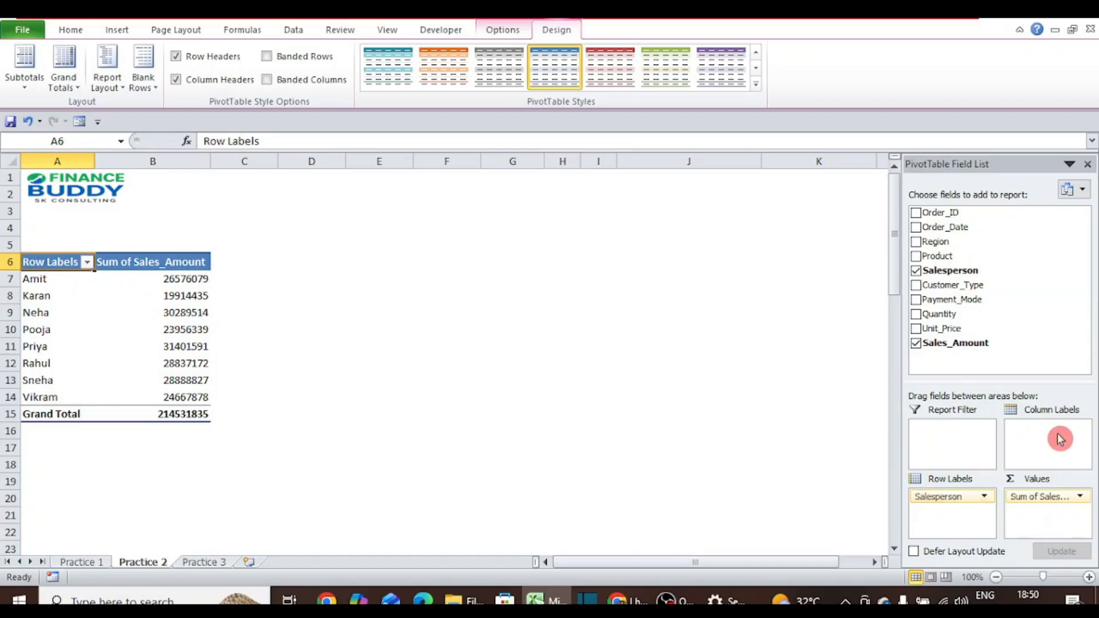
left_click_drag(937, 245, 1039, 435)
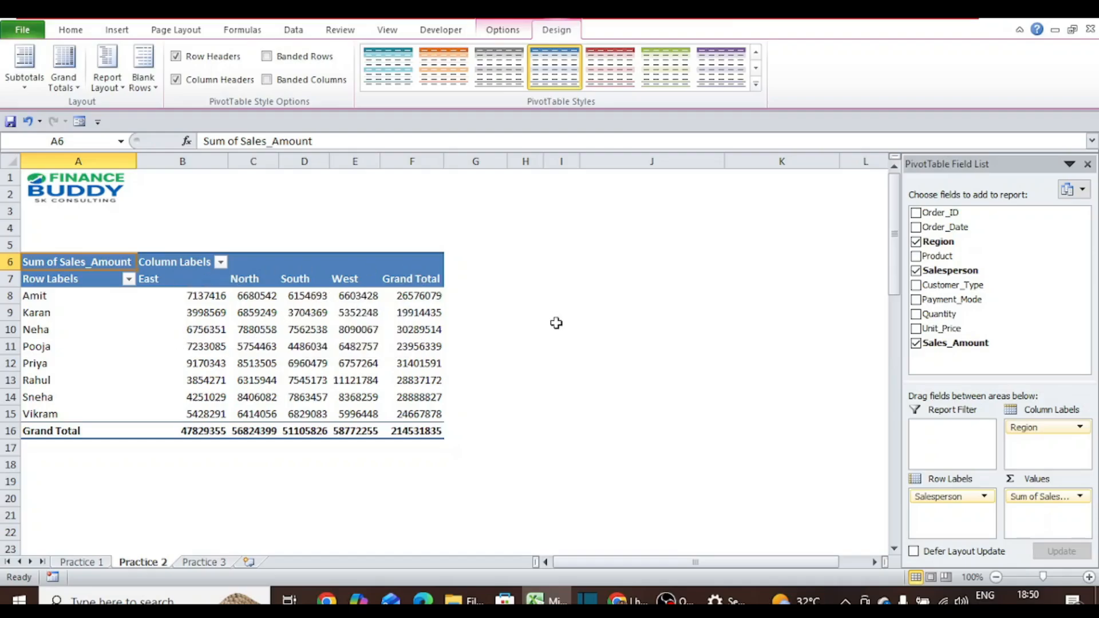
Examine the column headings of the order data on the Practice 3 sheet for a field to filter by
left_click(204, 562)
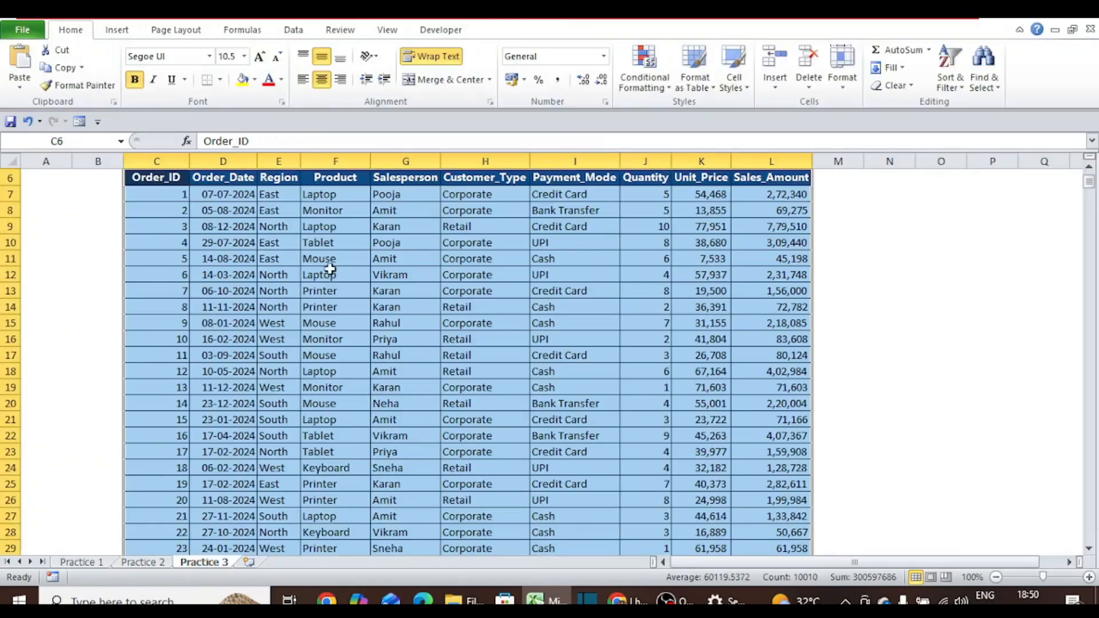
left_click(331, 256)
key("ctrl+Up")
key("Up")
key("Up")
key("Down")
key("Down")
key("Down")
key("Right")
key("Right")
key("Up")
key("Left")
key("Left")
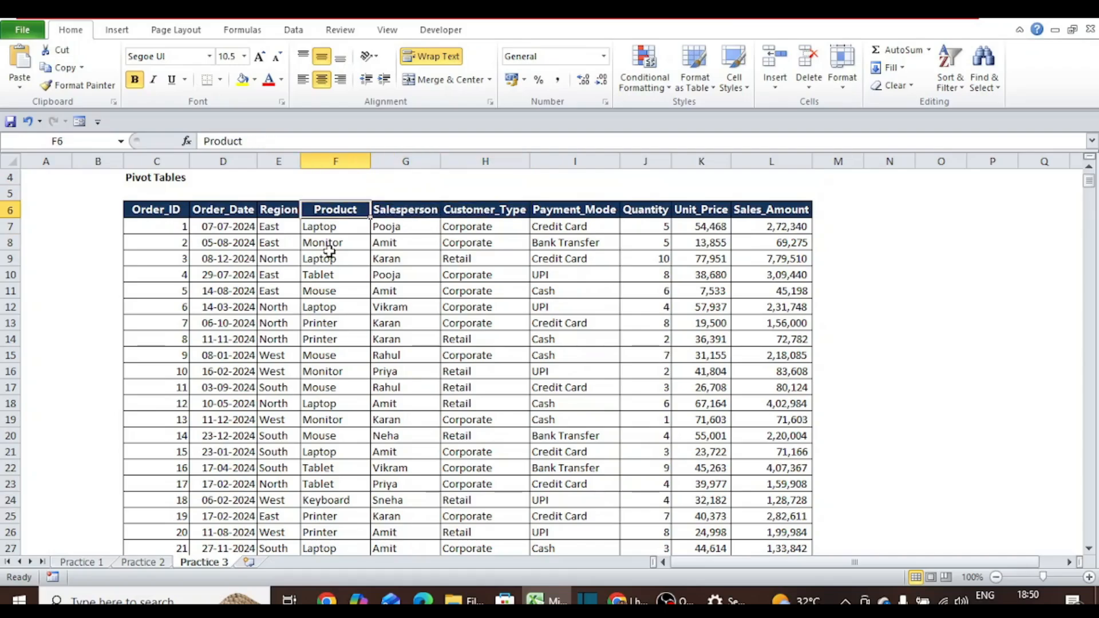
key("Right")
key("Right")
key("Right")
key("Left")
key("Right")
key("Right")
key("Right")
key("Left")
key("Left")
key("Left")
key("Left")
key("Left")
key("Left")
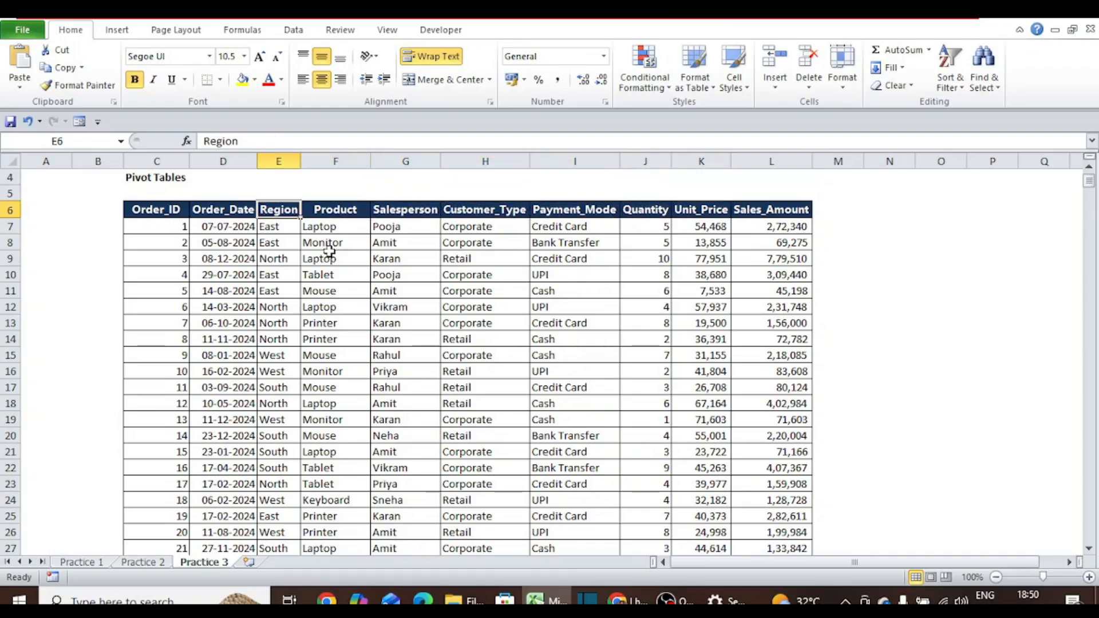
key("Left")
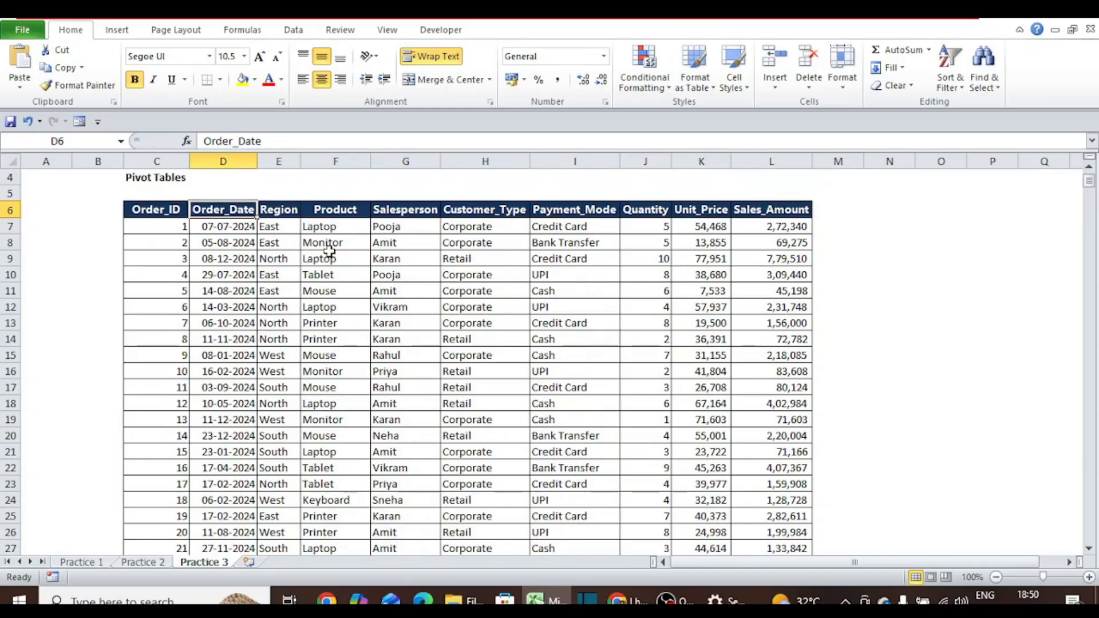
left_click(331, 257)
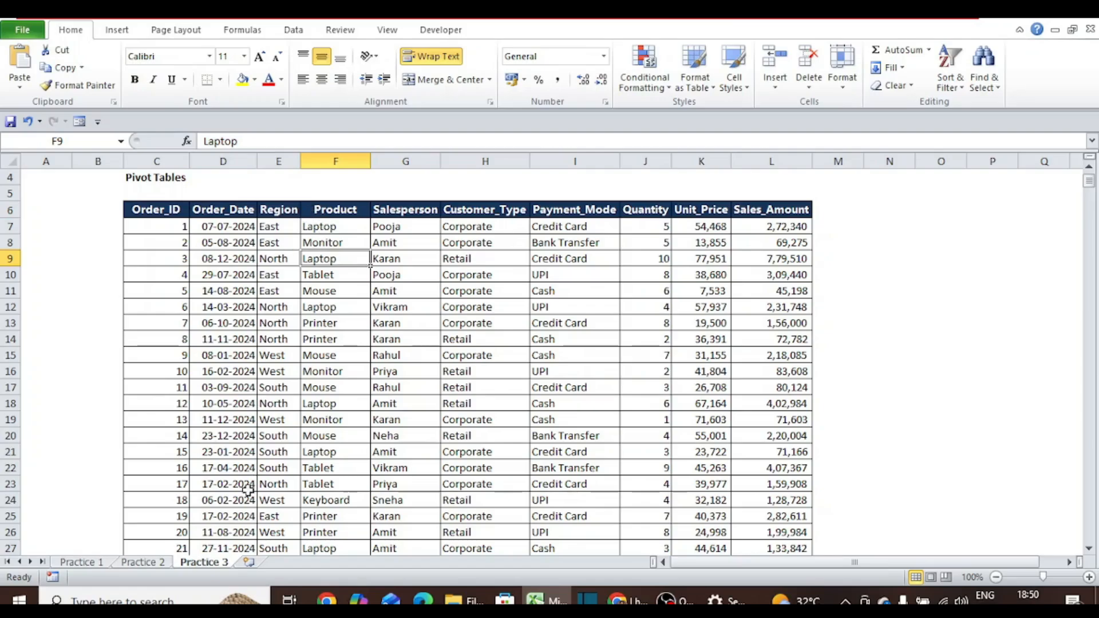
Add Product as a report filter to the PivotTable on the Practice 2 sheet
left_click(152, 563)
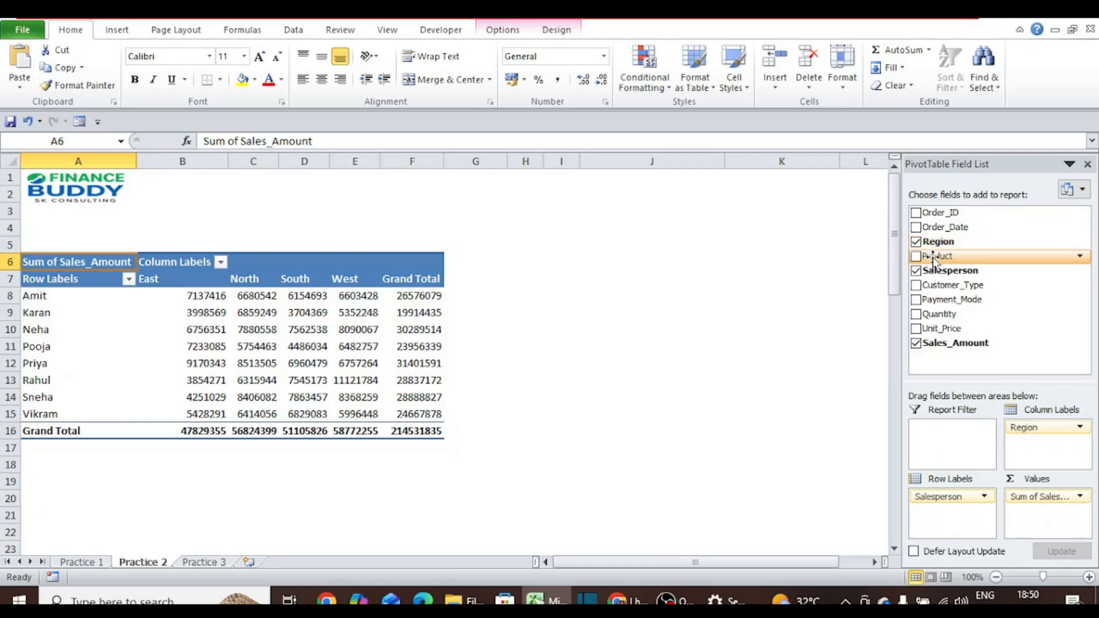
left_click_drag(933, 259, 939, 432)
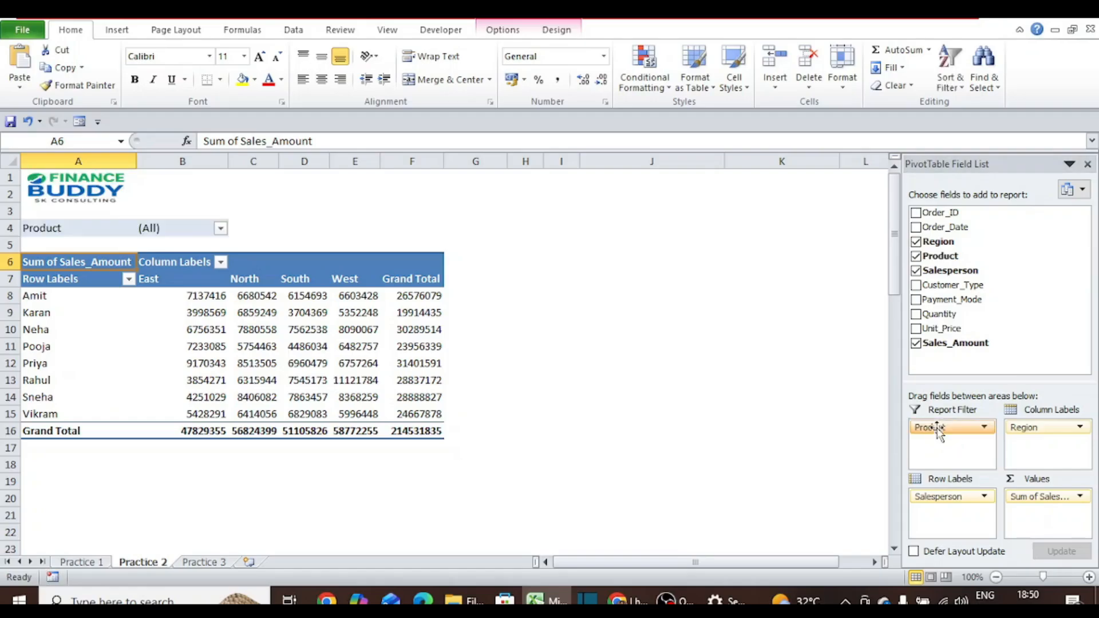
left_click(346, 313)
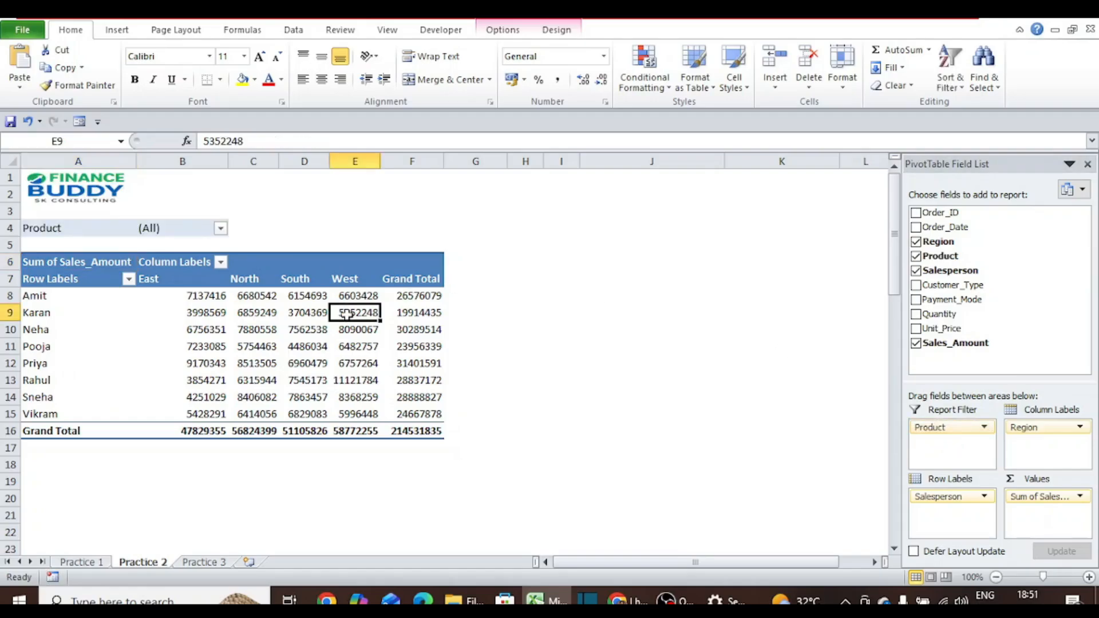
left_click(165, 326)
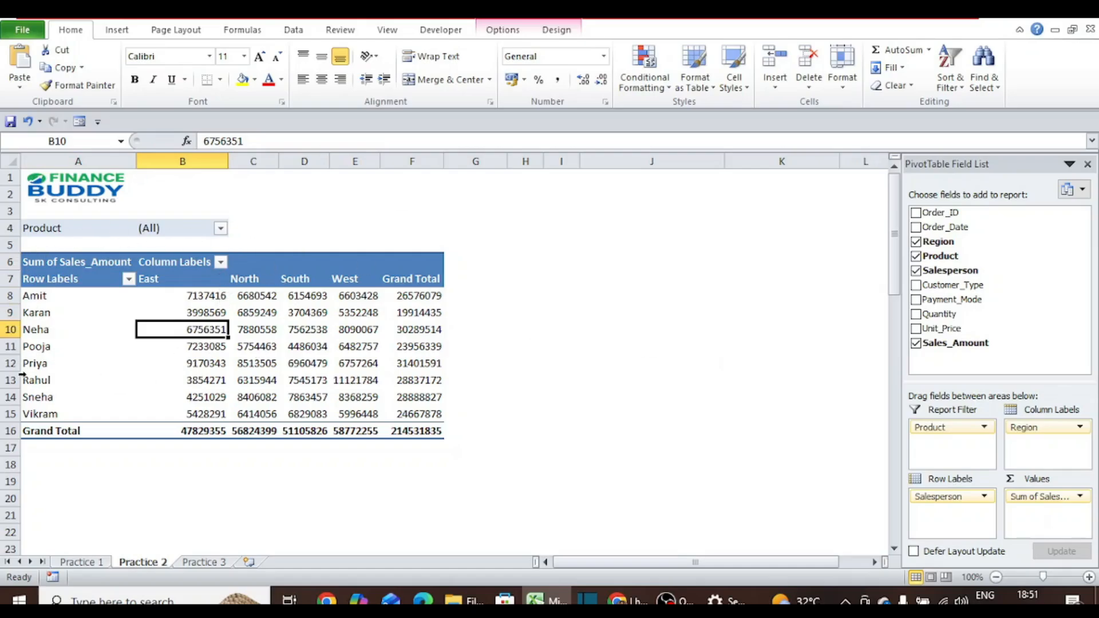
Enable multiple item selection in the Product report filter and restrict it to Keyboard only
left_click(221, 229)
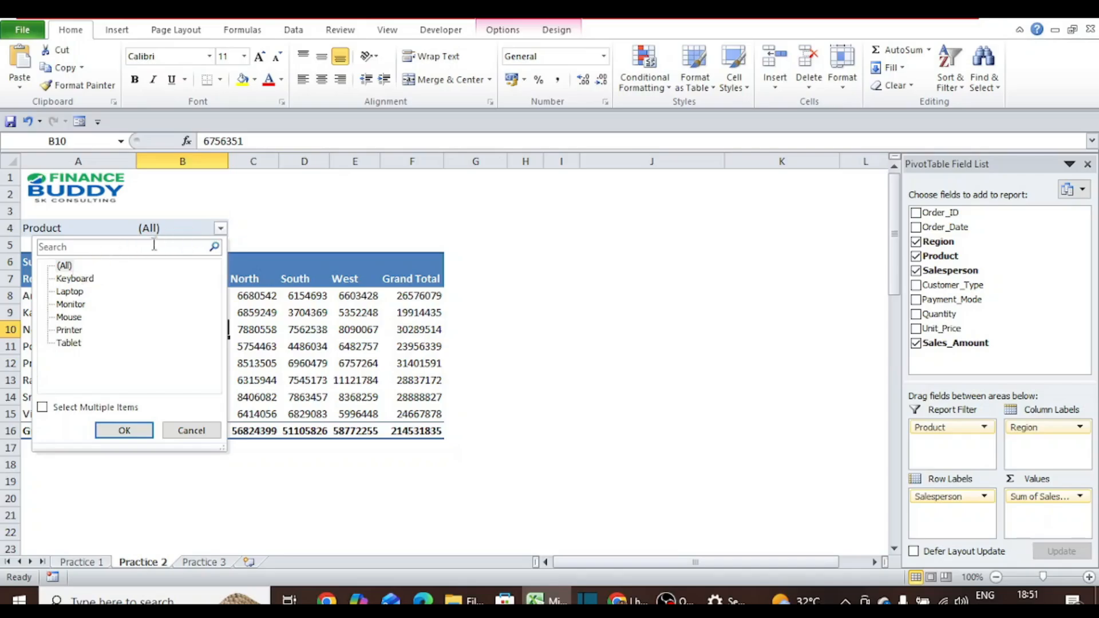
left_click(42, 407)
left_click(67, 266)
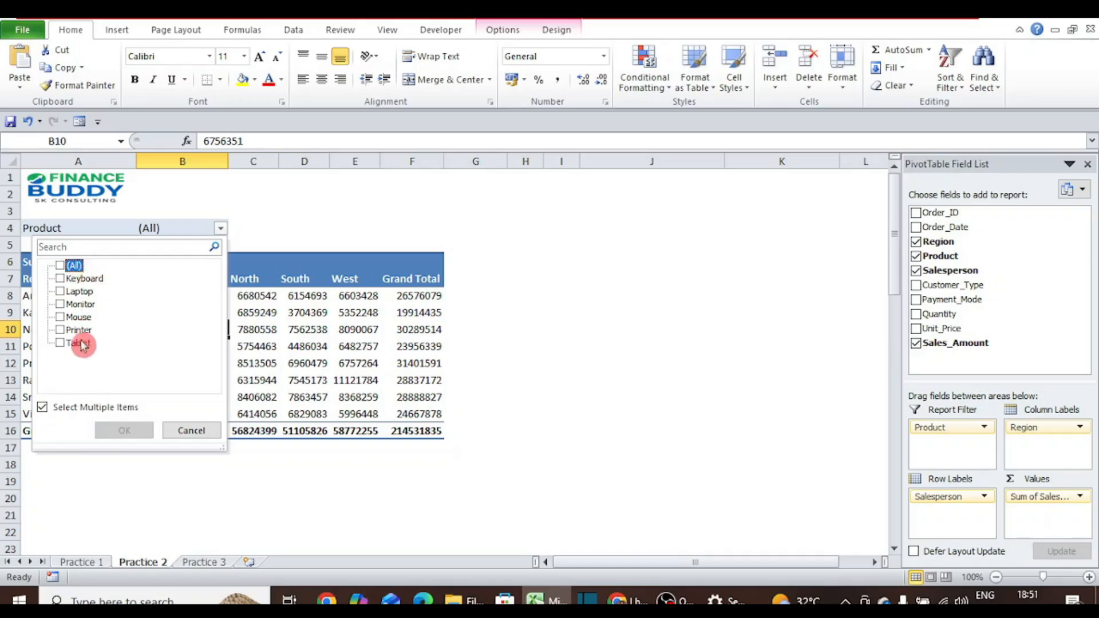
left_click(74, 279)
left_click(124, 431)
Include Laptop and Monitor alongside Keyboard in the Product report filter
left_click(221, 228)
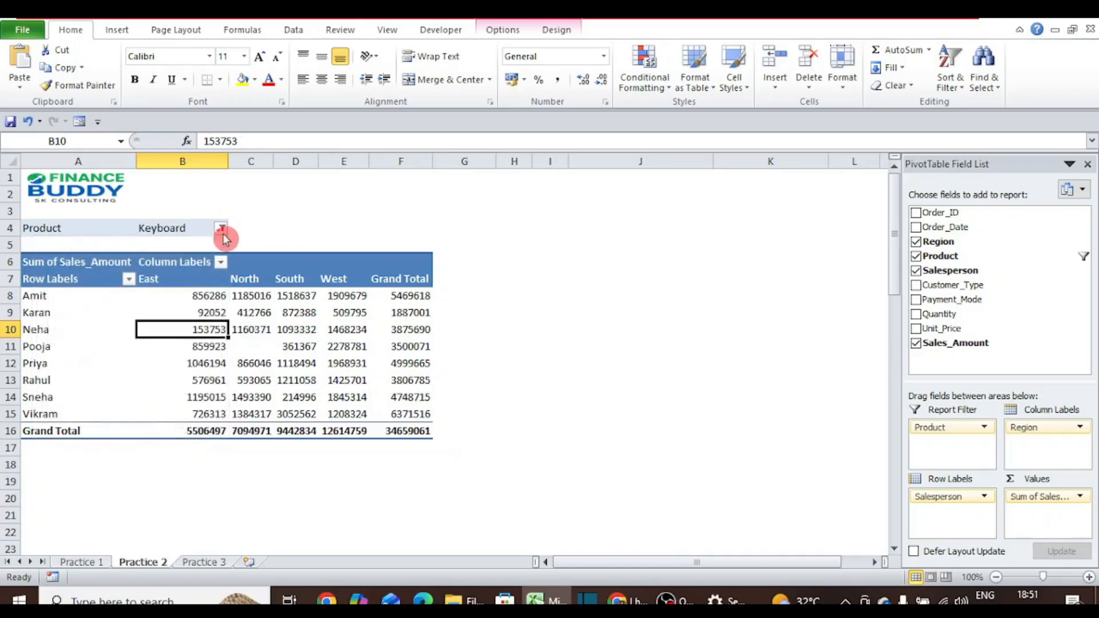
left_click(61, 291)
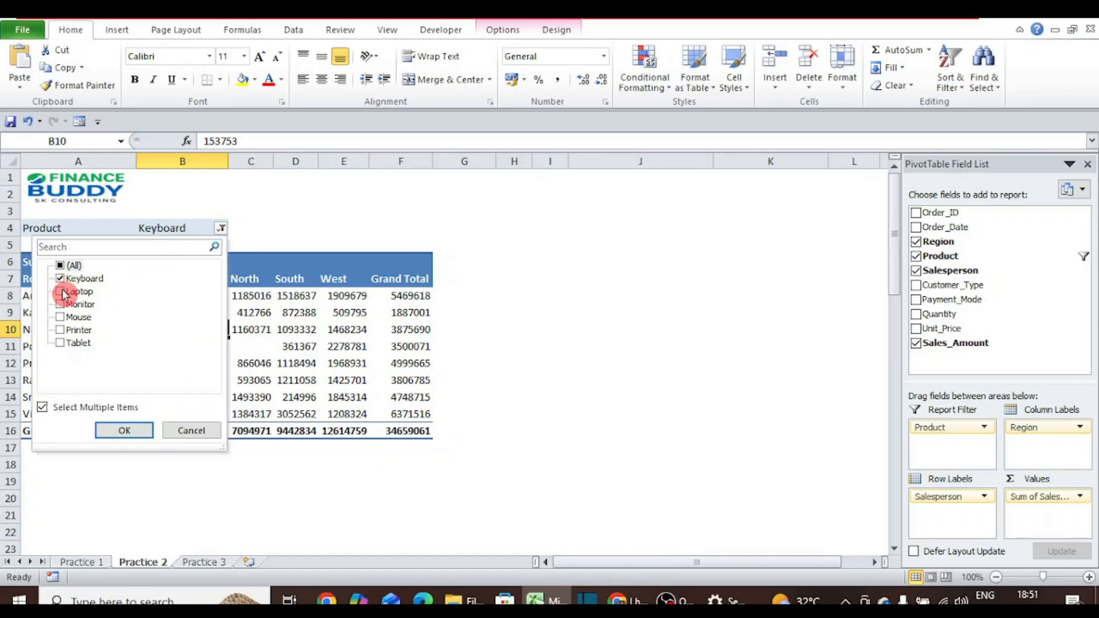
left_click(62, 304)
left_click(136, 431)
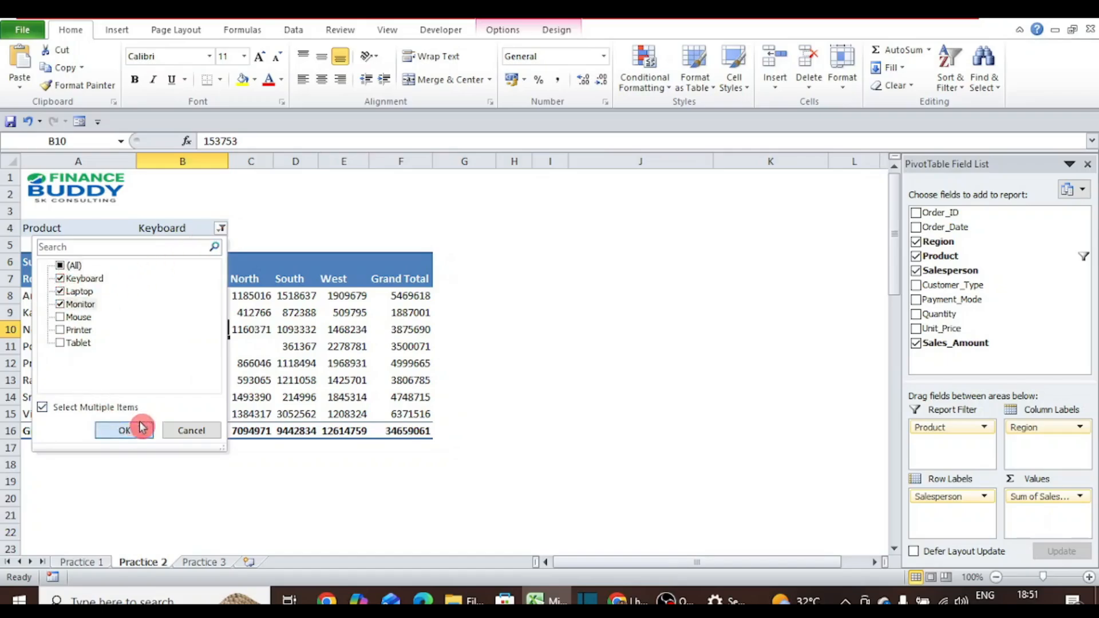
left_click(419, 380)
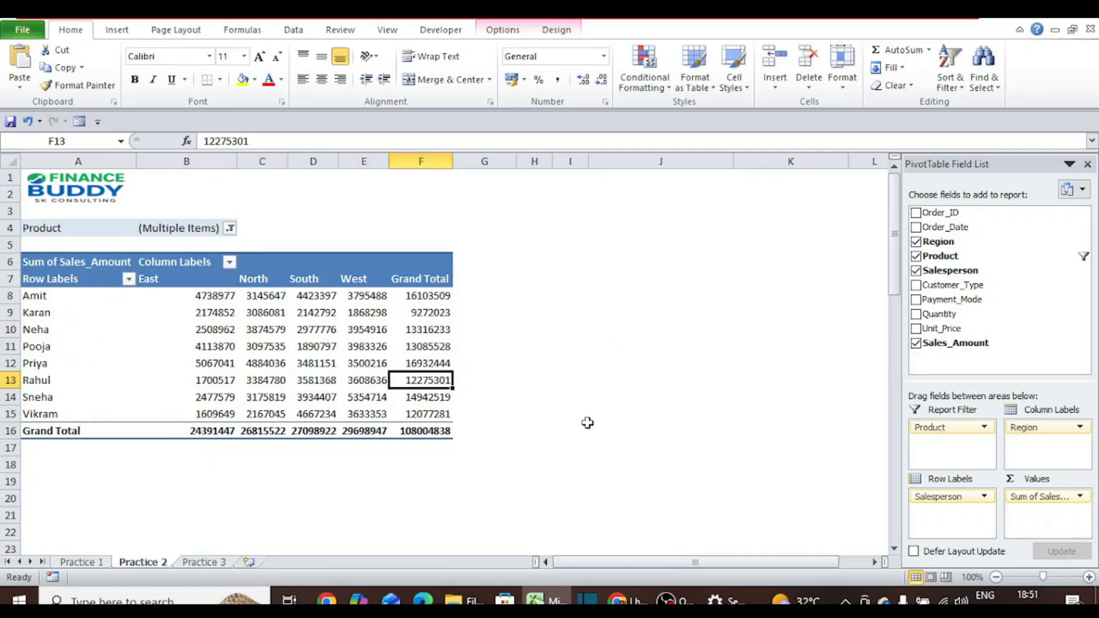
Review the item list and multiple-selection option of the Product report filter without applying changes
left_click(232, 228)
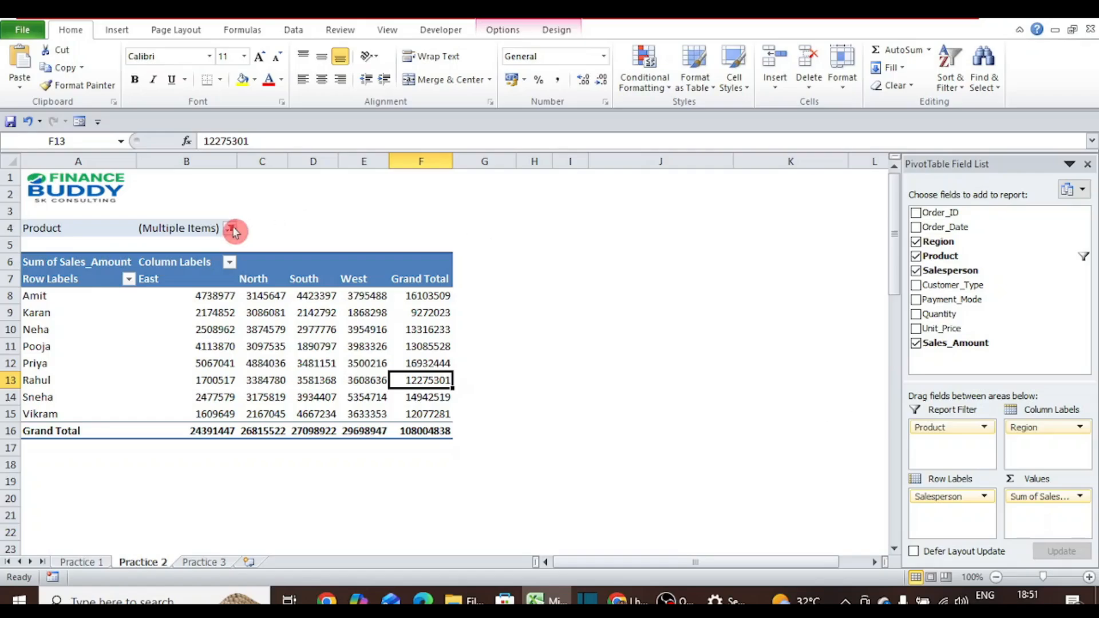
left_click(230, 228)
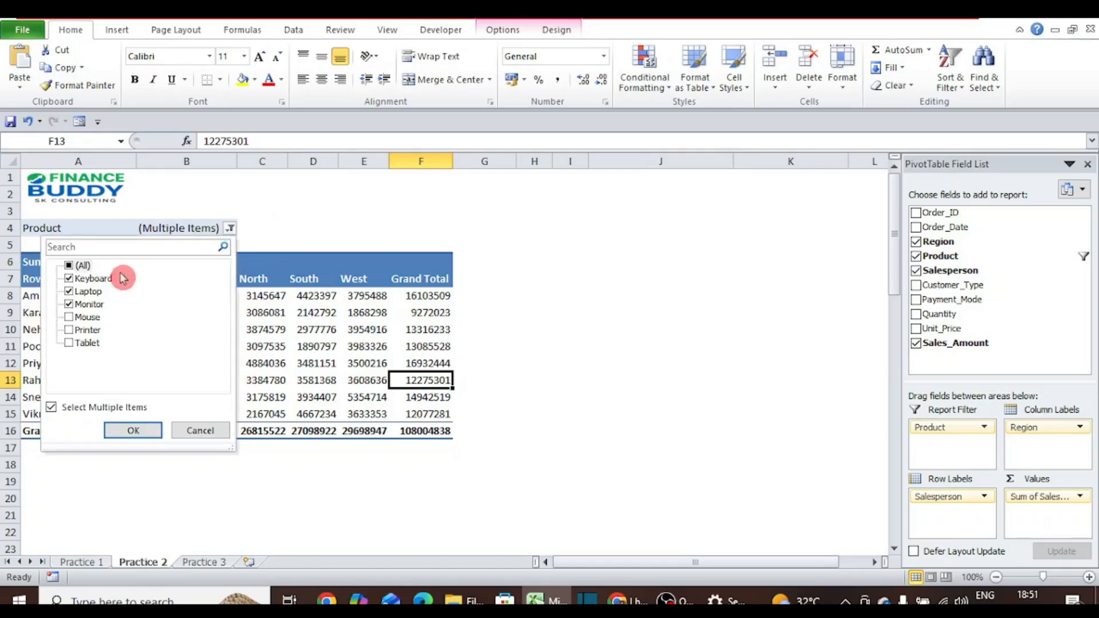
left_click(132, 408)
left_click(200, 430)
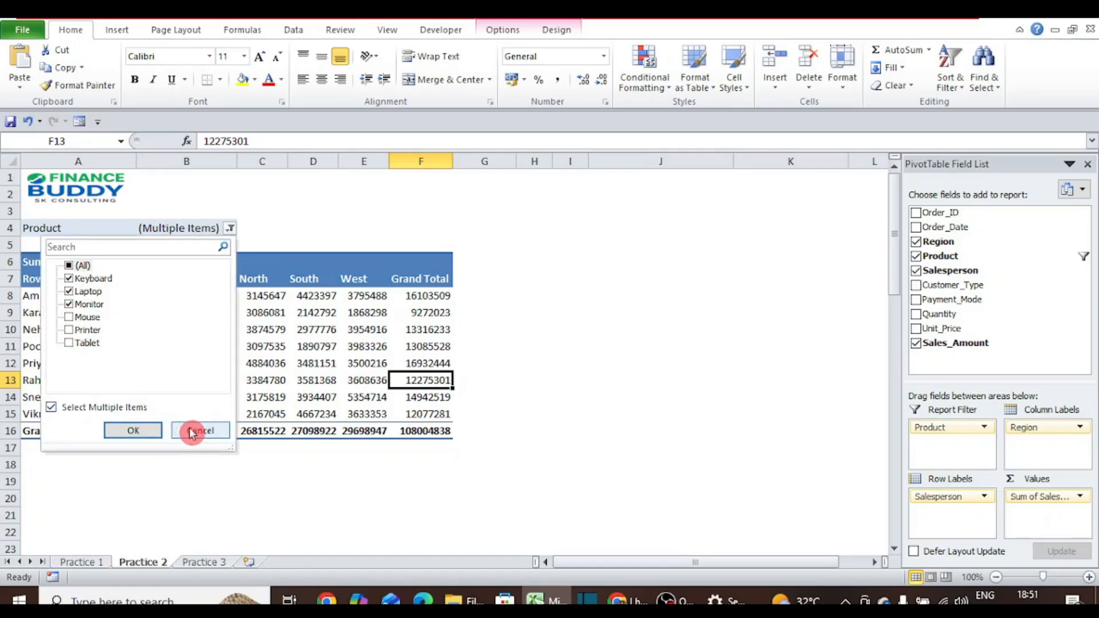
Remove the Product field from the PivotTable's report filter area
left_click(955, 428)
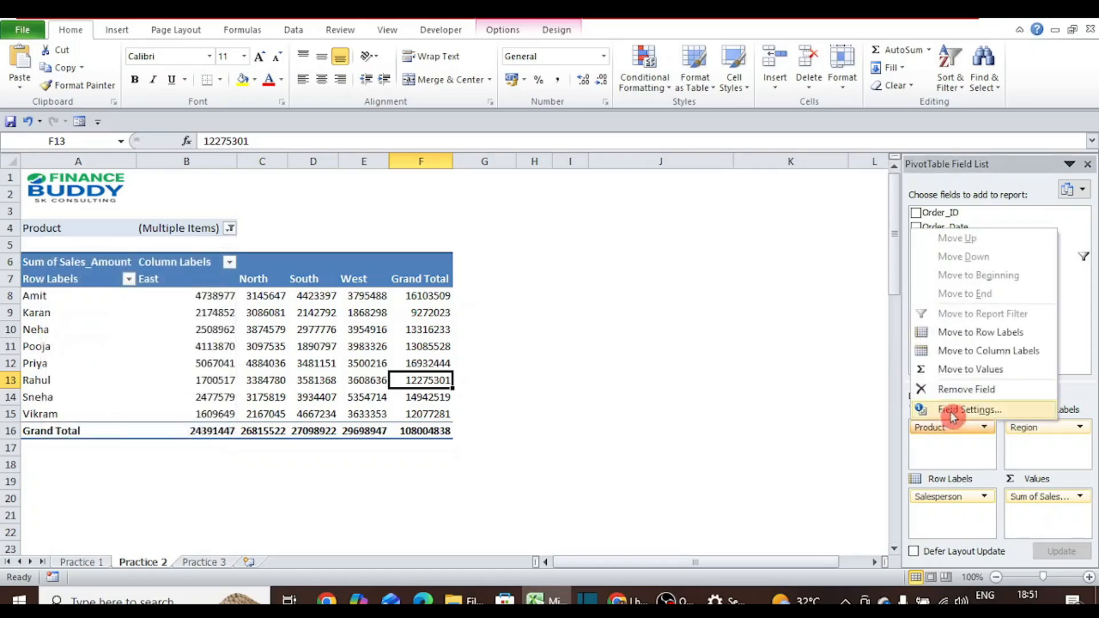
left_click(958, 388)
left_click(292, 269)
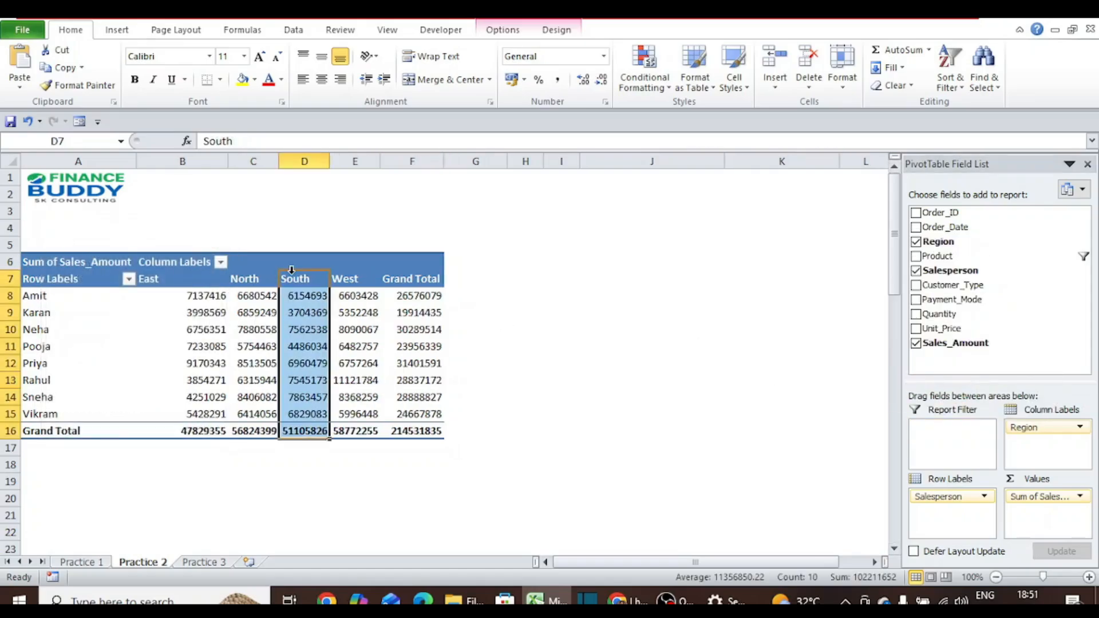
left_click(339, 280)
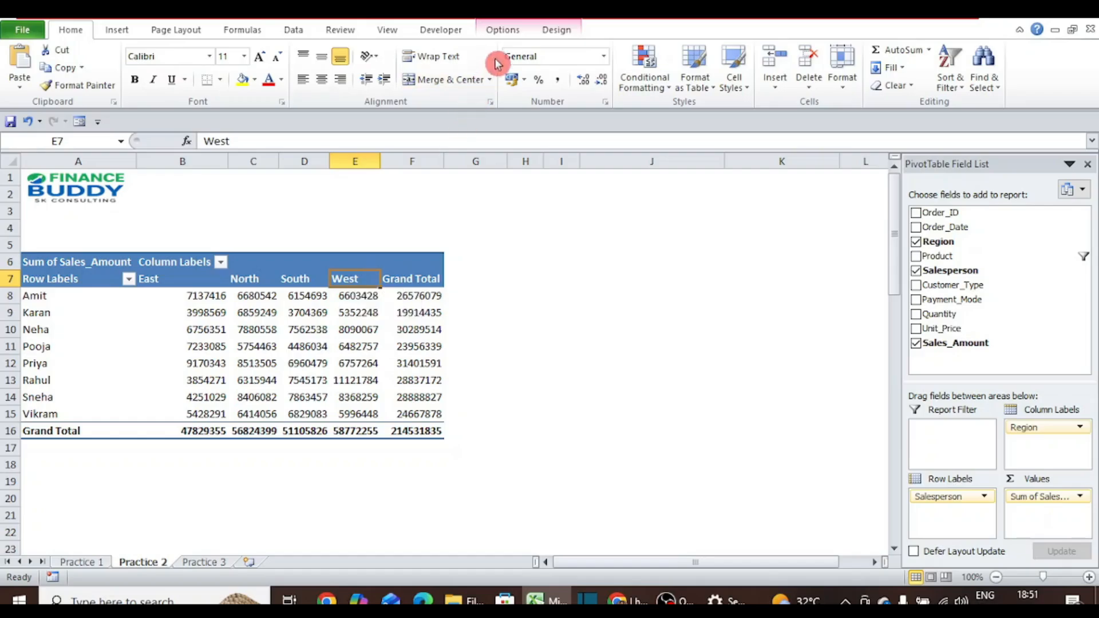
Insert a slicer for the Product field and place it beside the PivotTable, clear of its data
left_click(558, 29)
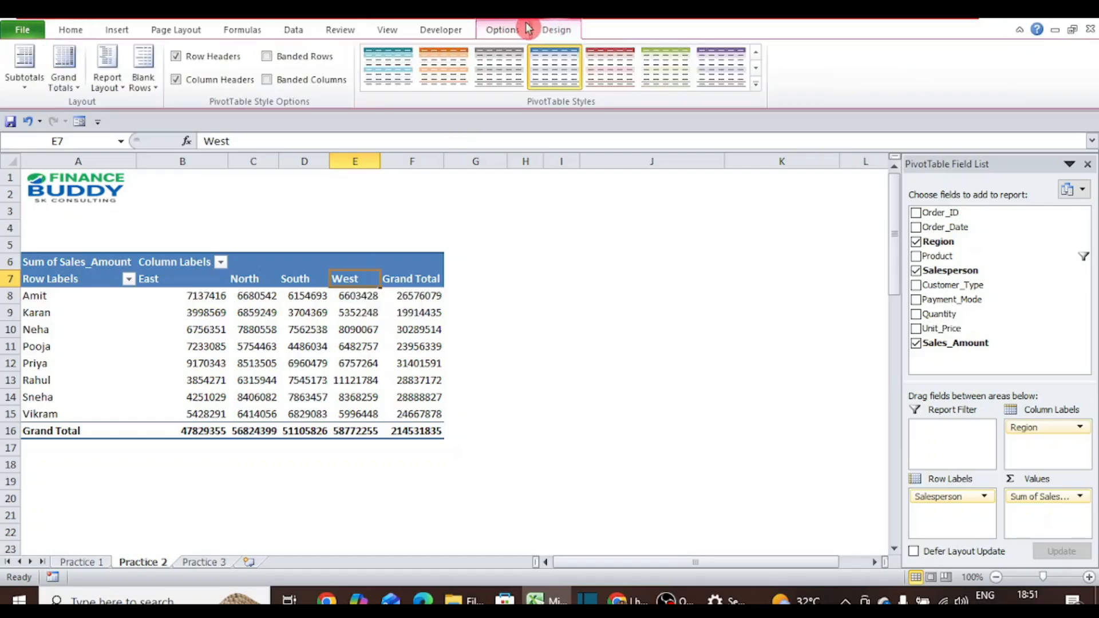
left_click(508, 31)
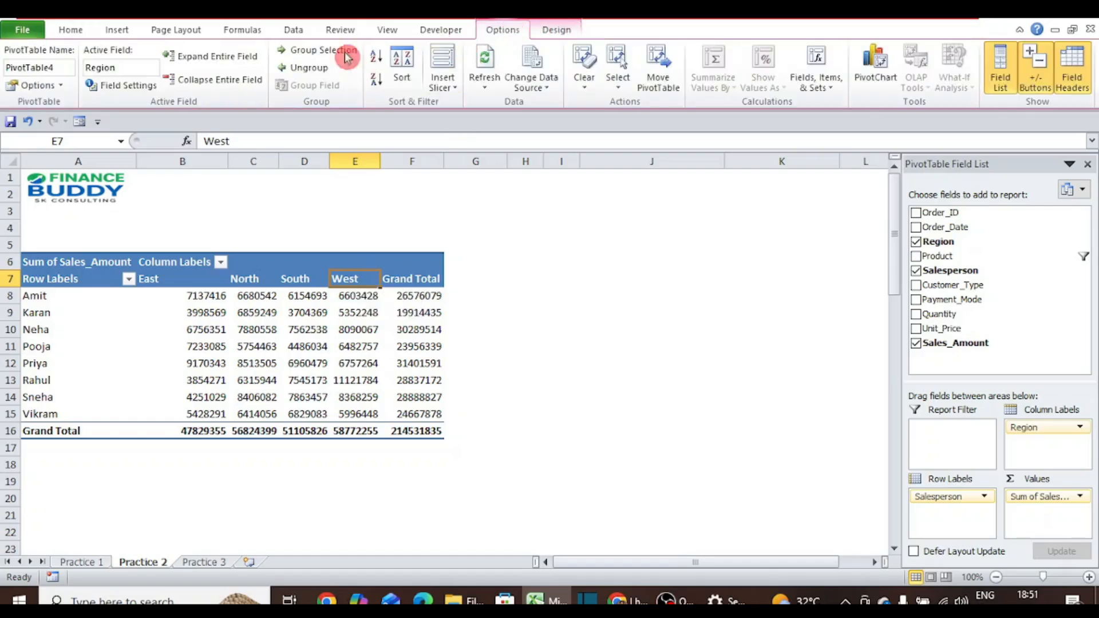
left_click(442, 92)
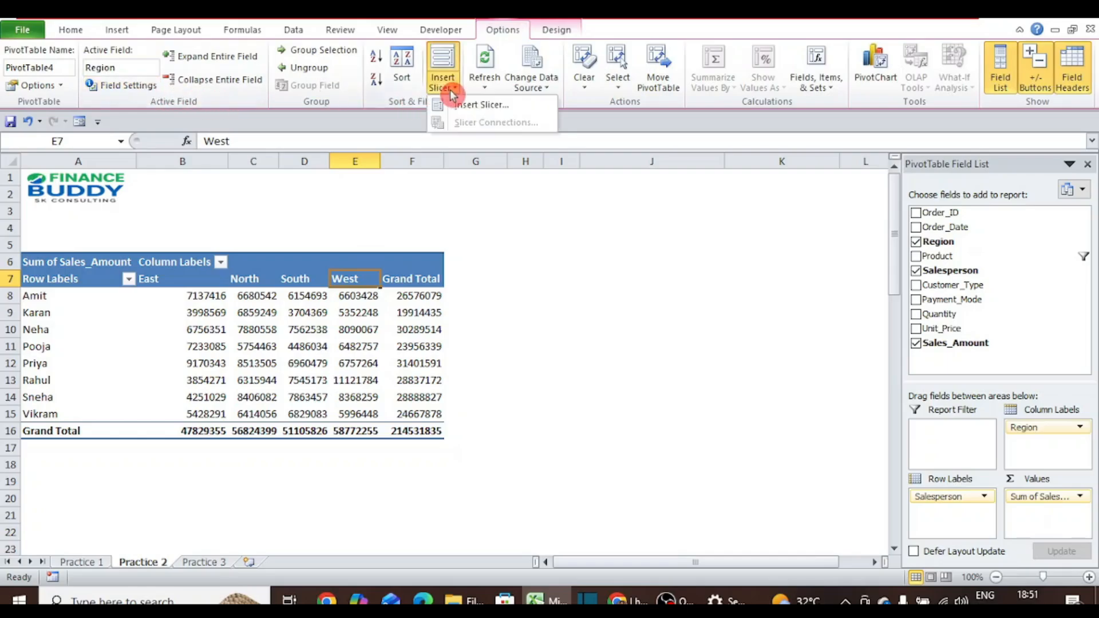
left_click(482, 106)
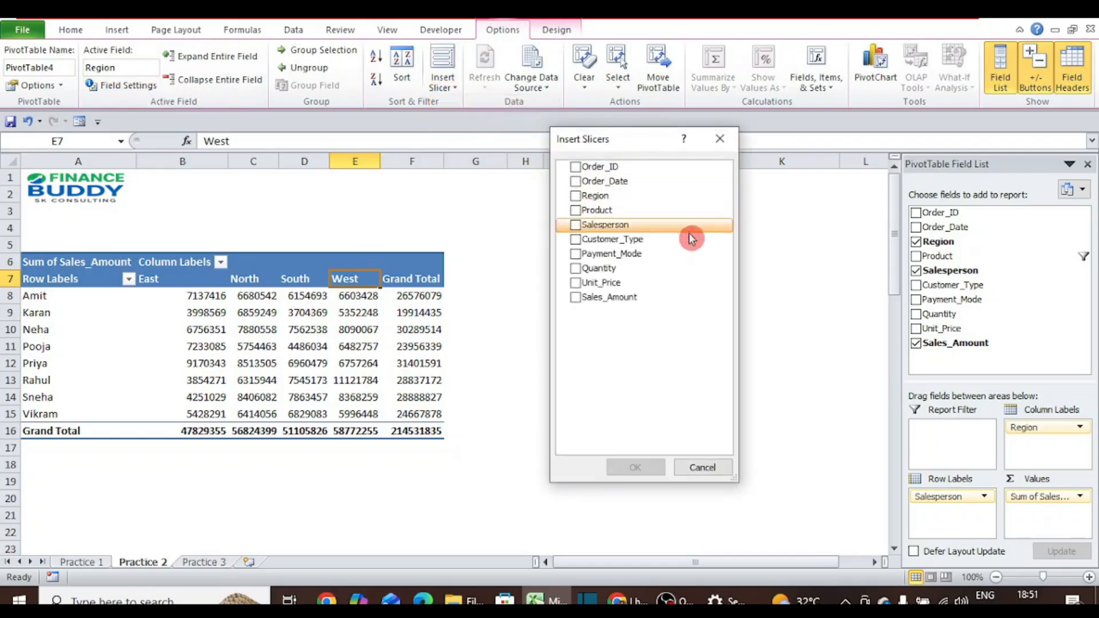
left_click(576, 210)
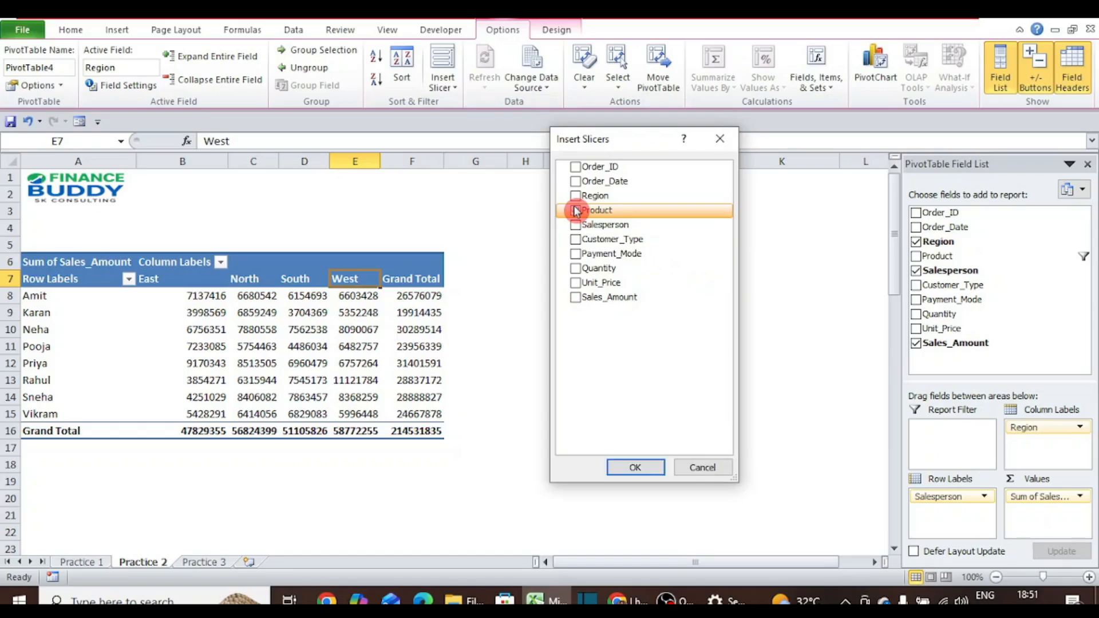
left_click(635, 468)
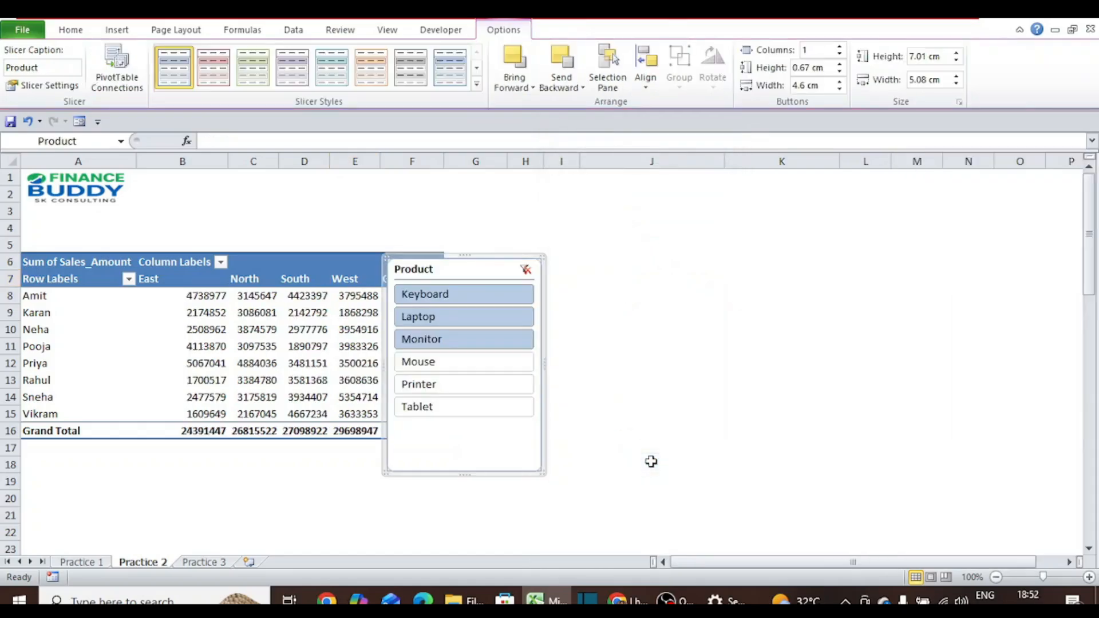
left_click_drag(470, 267, 628, 200)
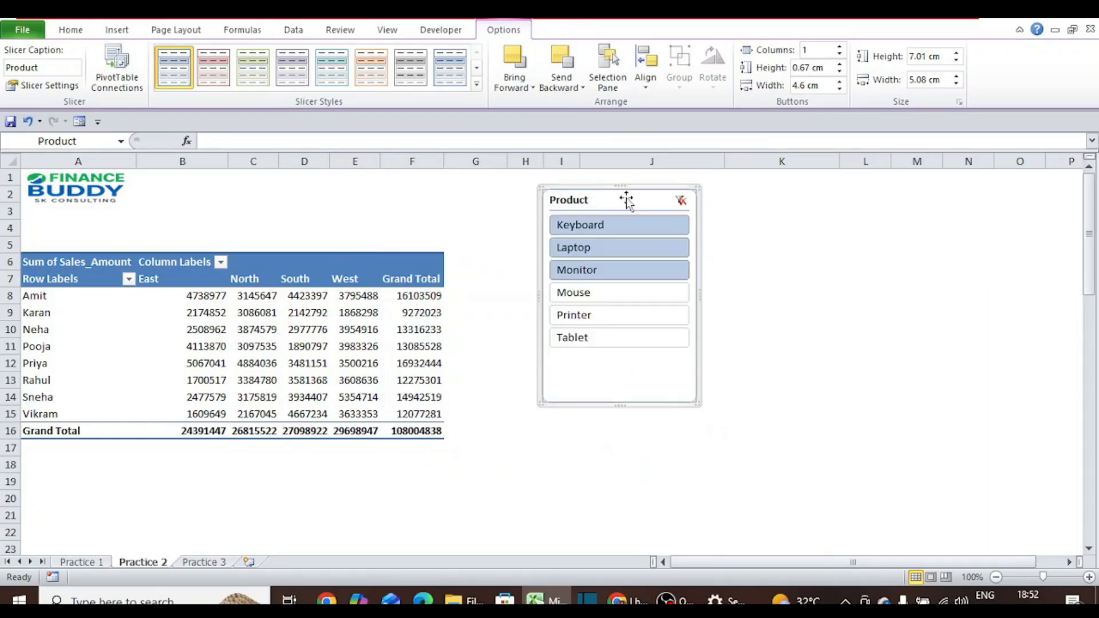
Clear the Product slicer's filter and try filtering the PivotTable by Keyboard, Laptop and Monitor one at a time
left_click(681, 200)
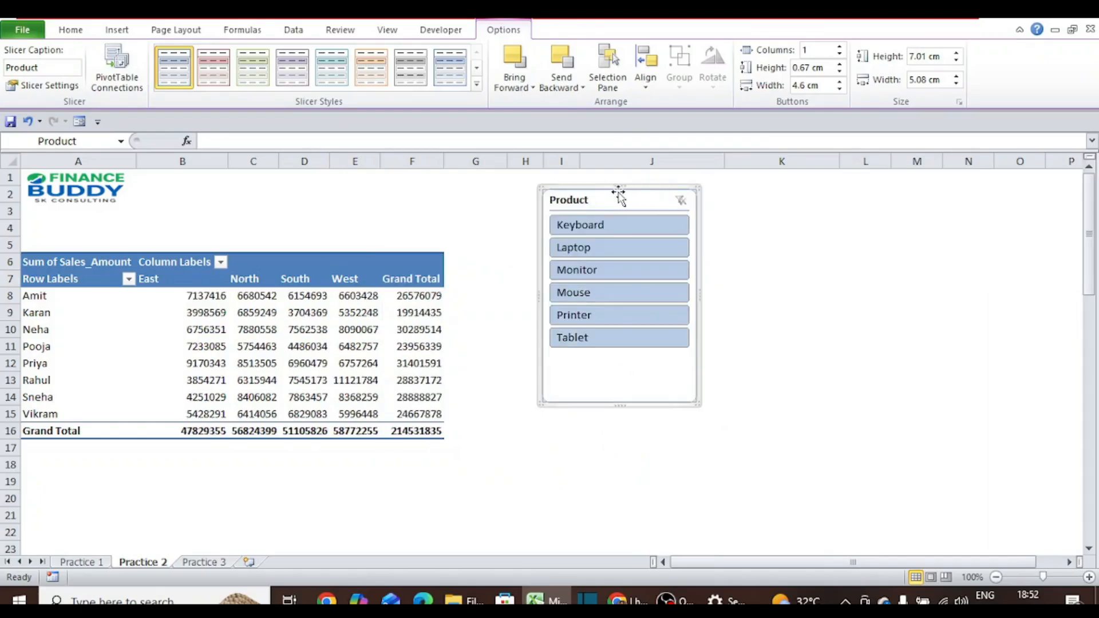
left_click(621, 228)
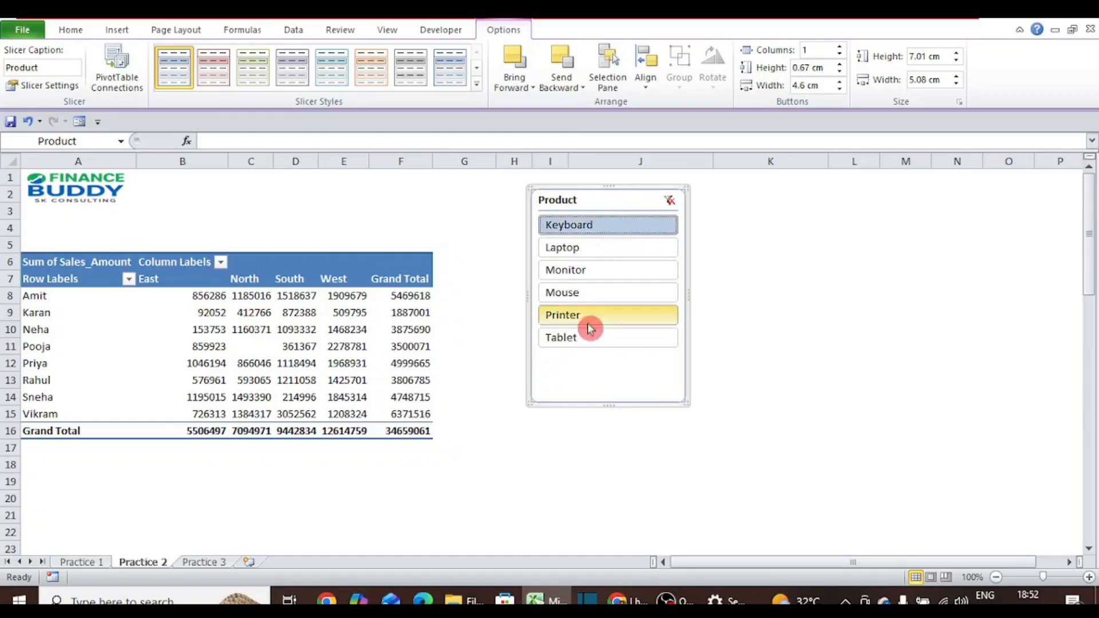
left_click(601, 248)
left_click(620, 271)
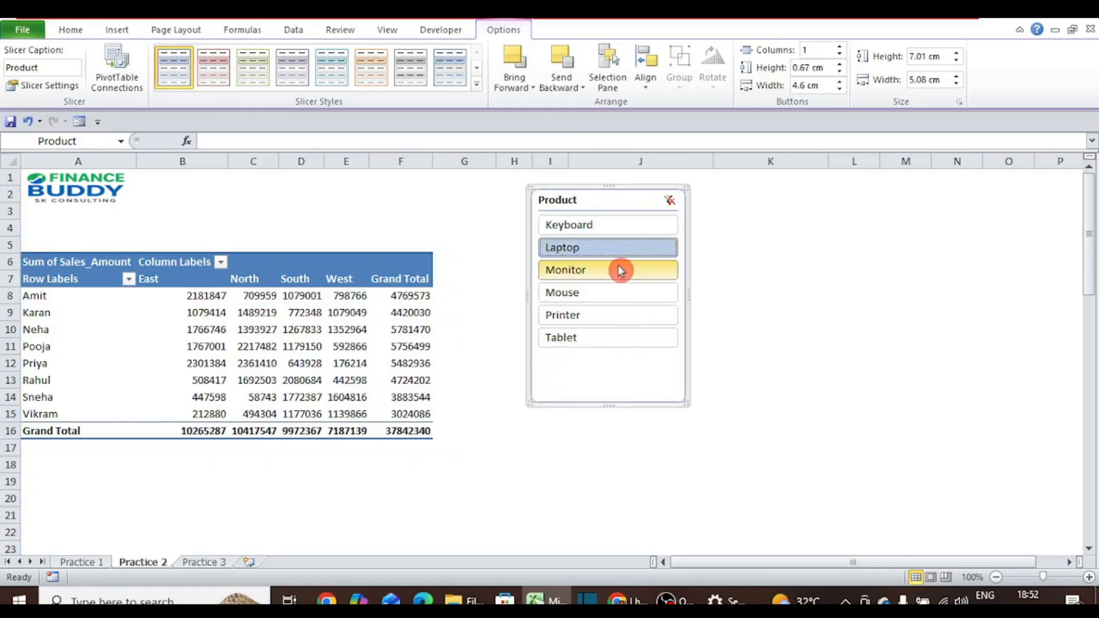
Filter the PivotTable to Keyboard and Laptop together with the Product slicer, adding and removing Monitor
left_click(599, 225)
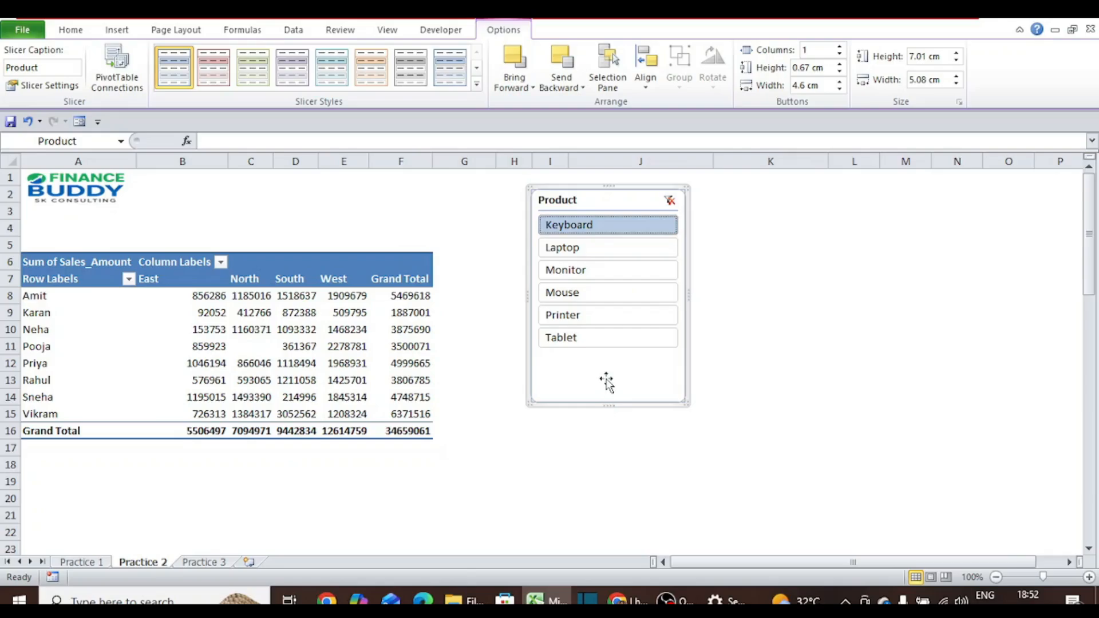
left_click(585, 248, "ctrl")
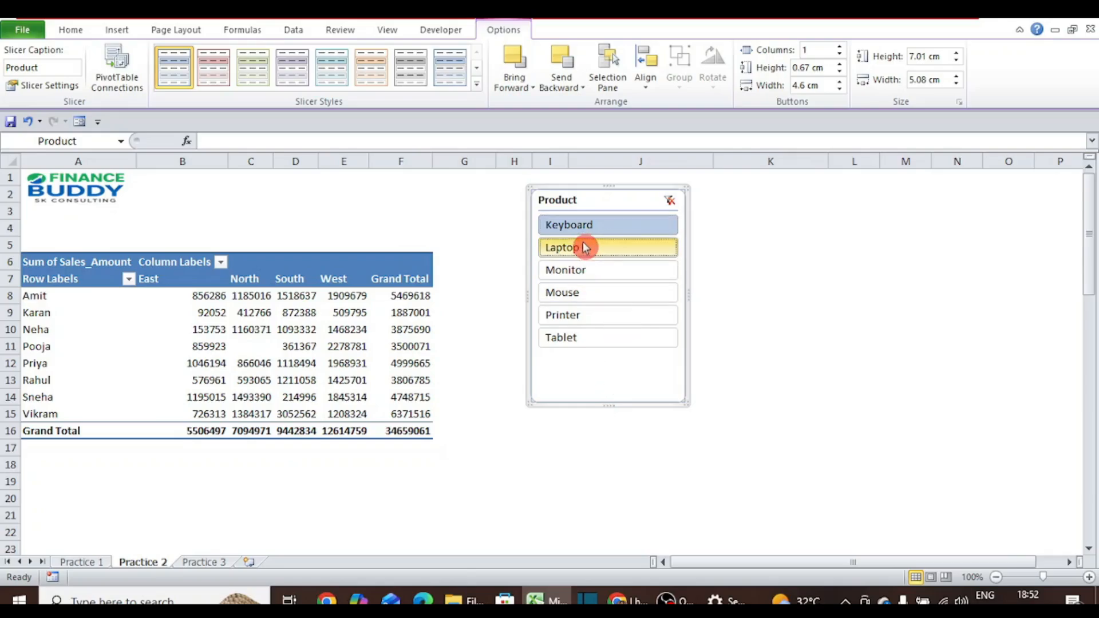
left_click(599, 273, "ctrl")
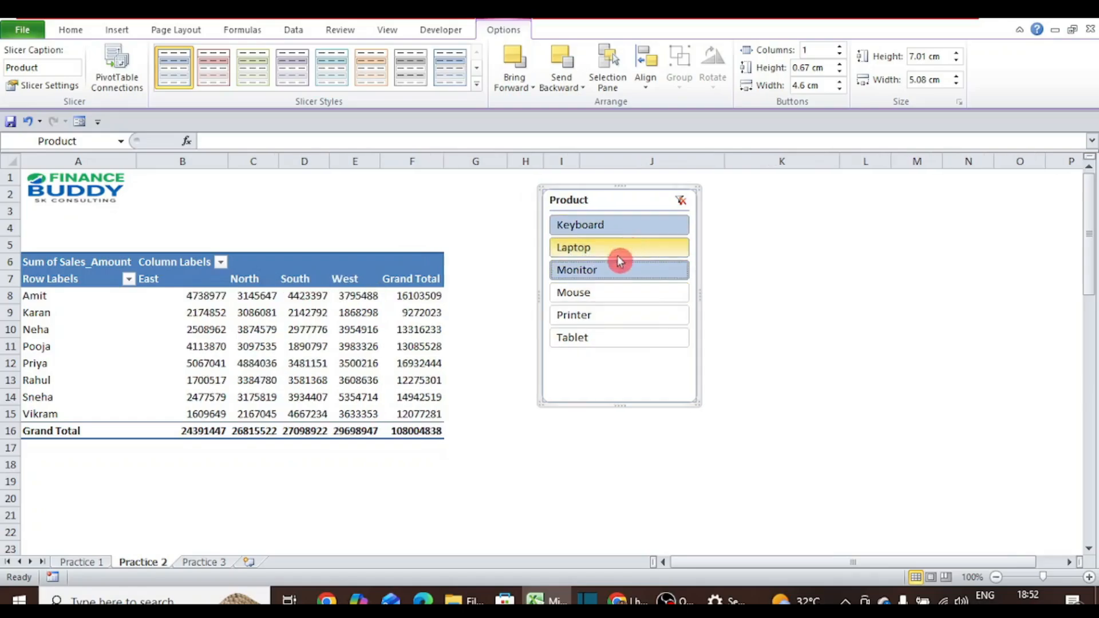
left_click(615, 269, "ctrl")
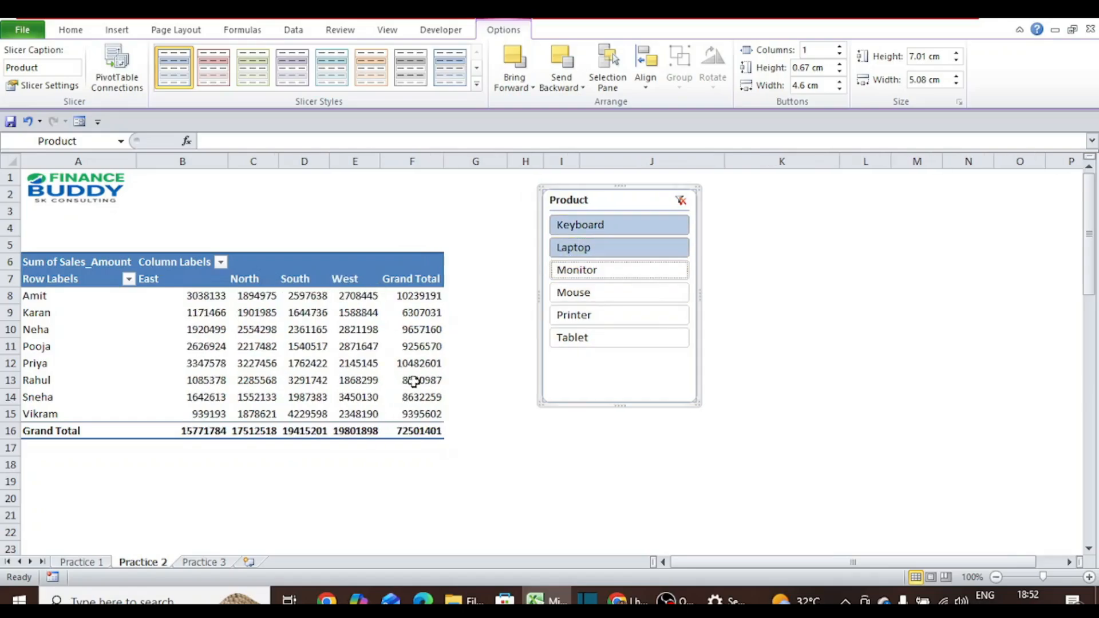
Clear the Product slicer's filter and fit it closer beside the PivotTable at a height of about 5.74 cm
left_click(685, 200)
left_click_drag(623, 200, 579, 253)
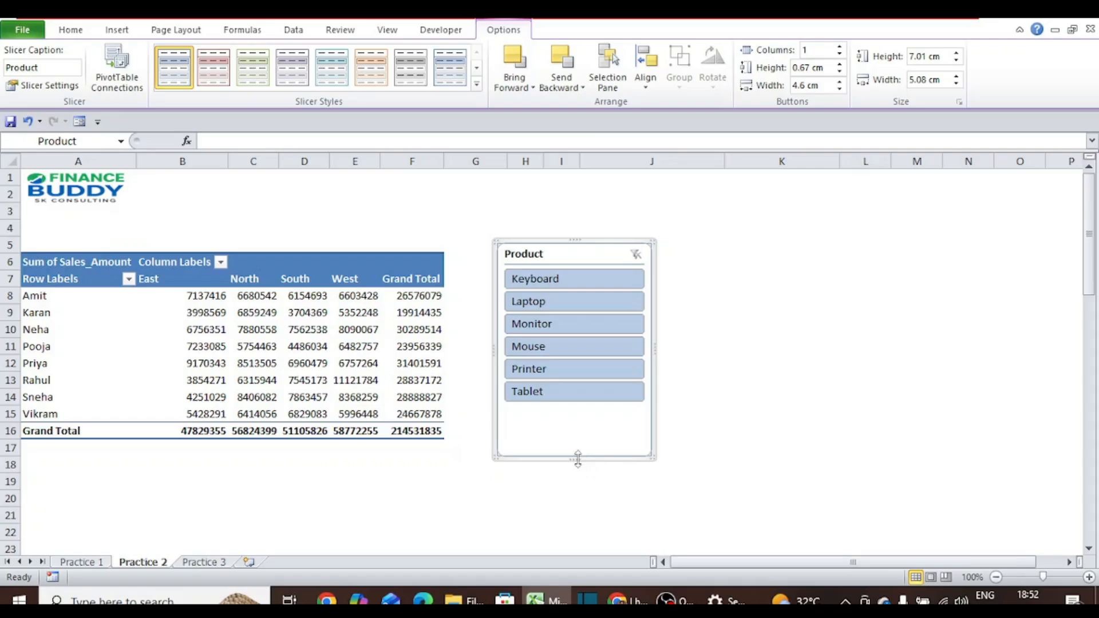
left_click_drag(578, 456, 580, 422)
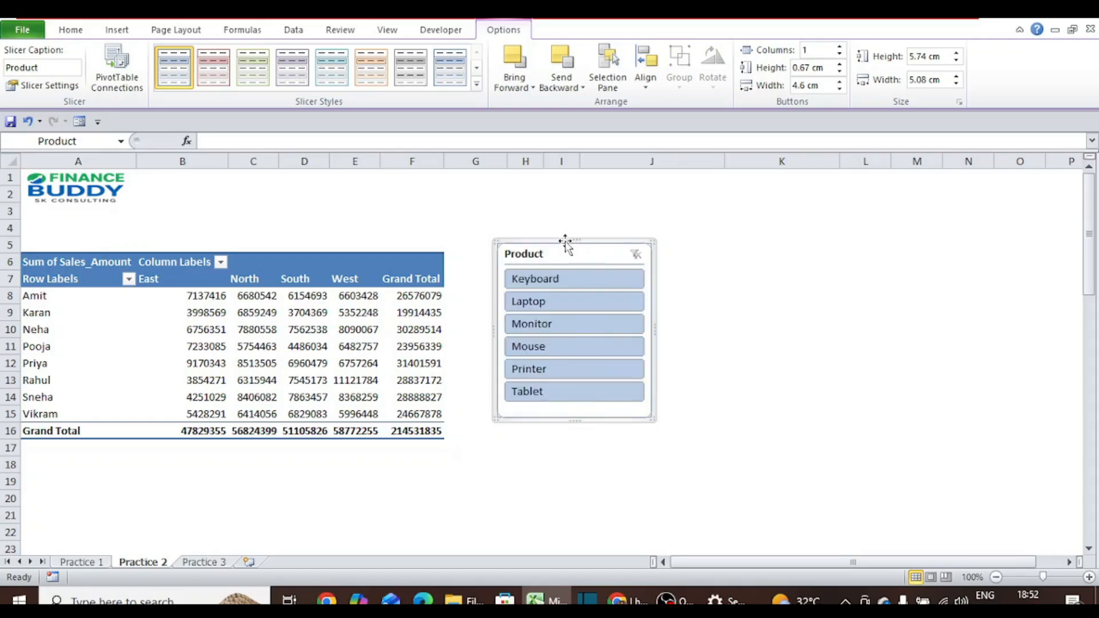
left_click(471, 224)
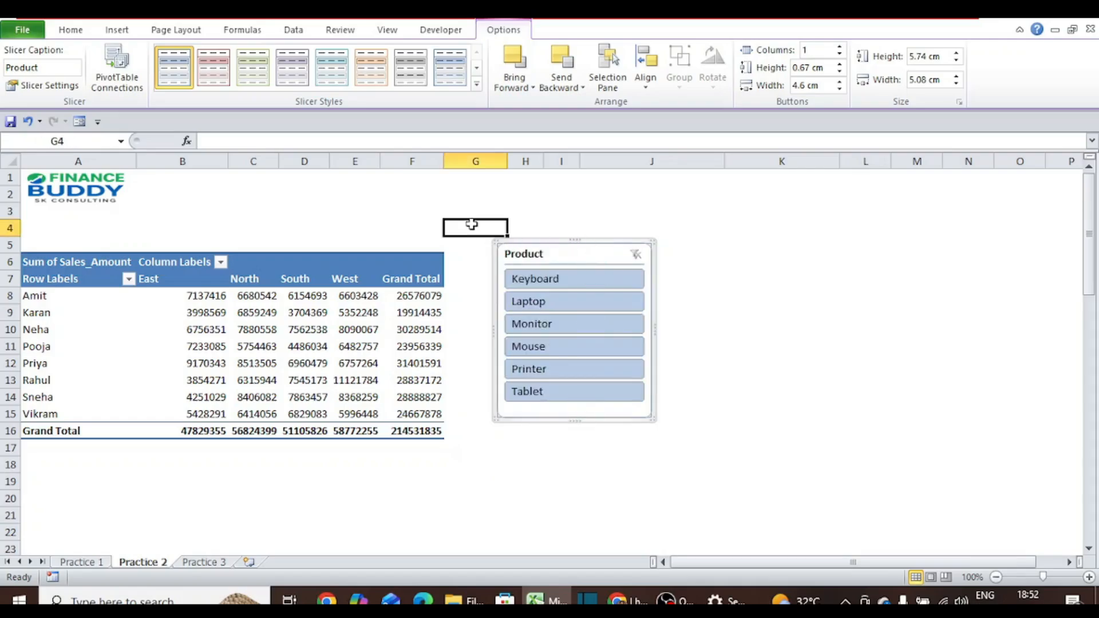
left_click(430, 189)
left_click(481, 195)
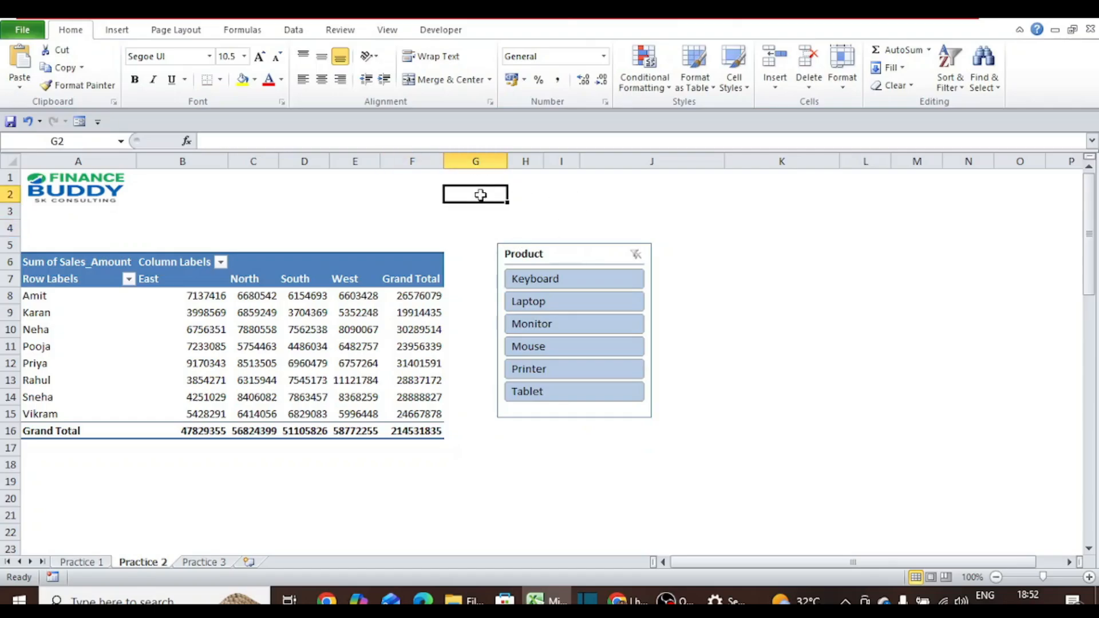
Arrange the Product slicer's buttons in 6 columns
left_click(557, 255)
left_click(502, 33)
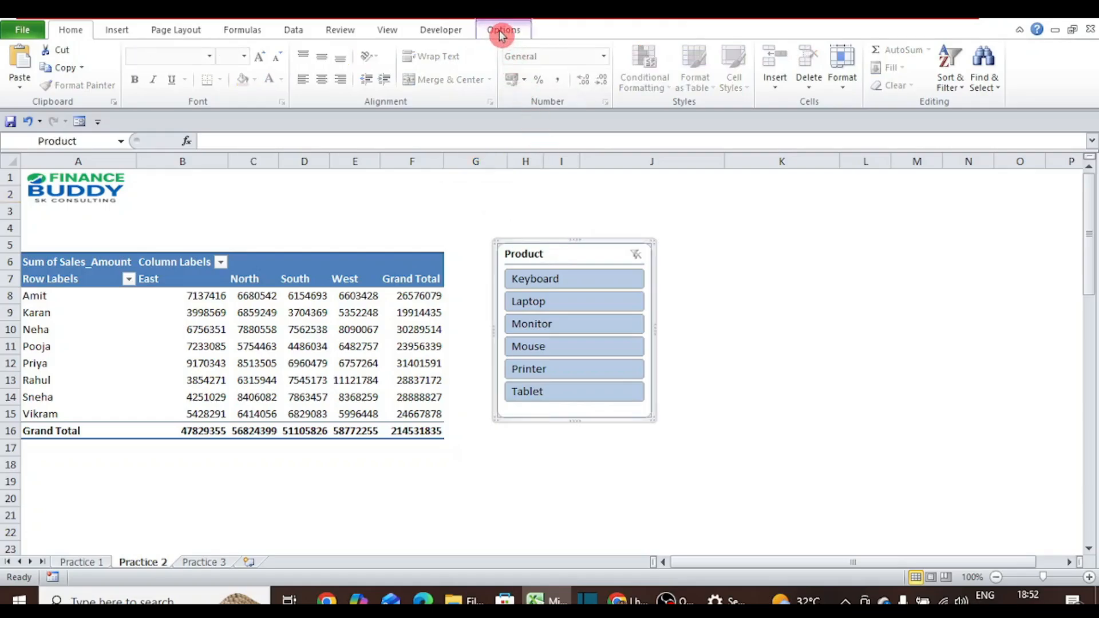
left_click(524, 35)
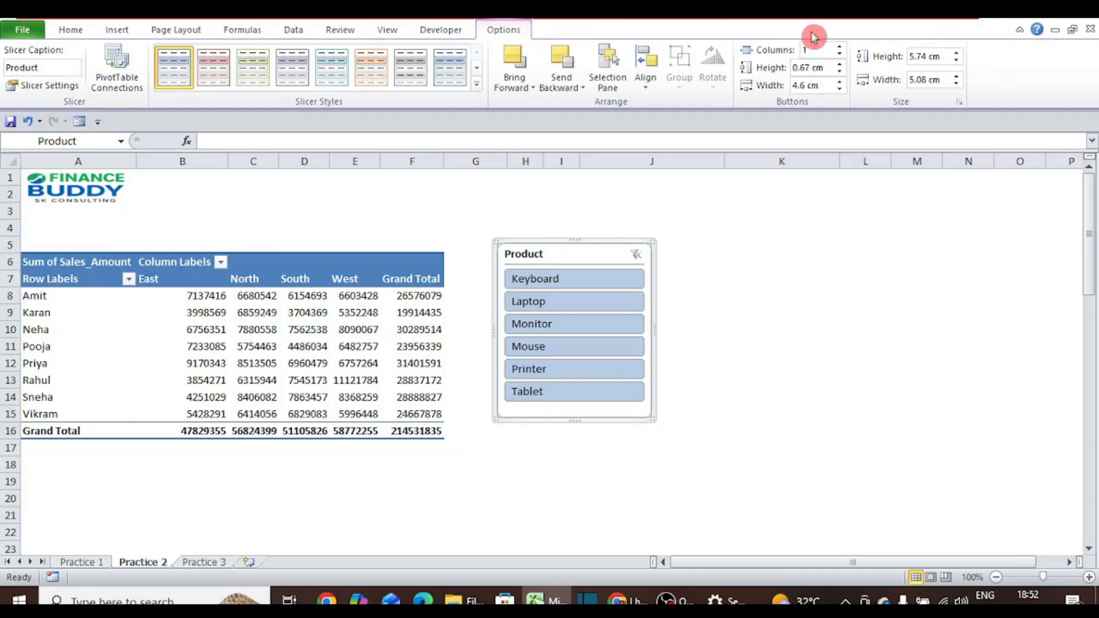
left_click(839, 47)
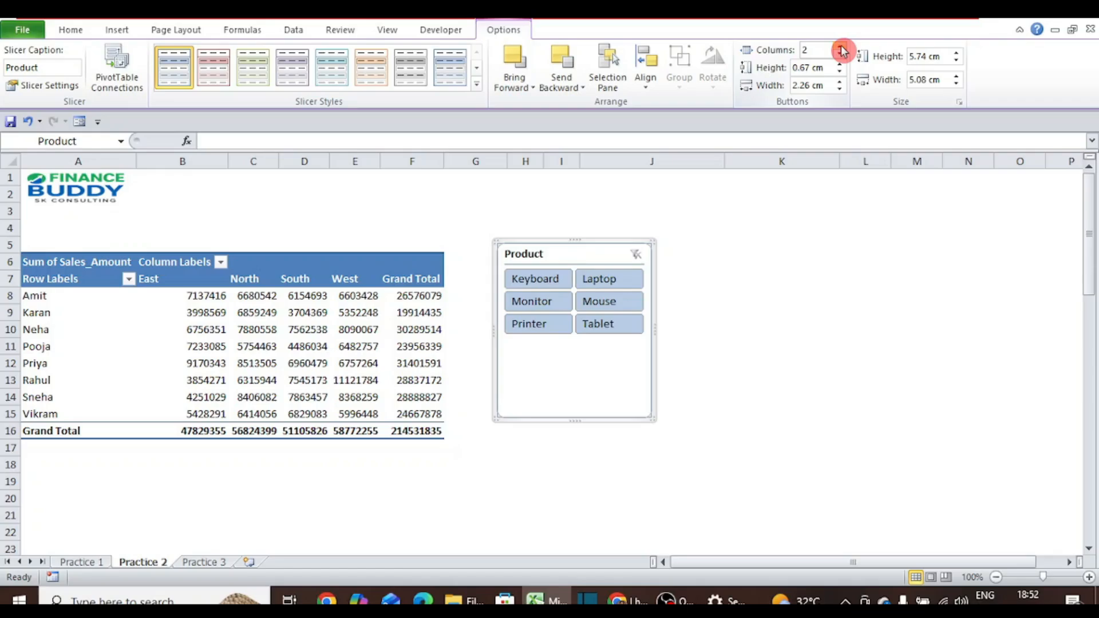
left_click(840, 47)
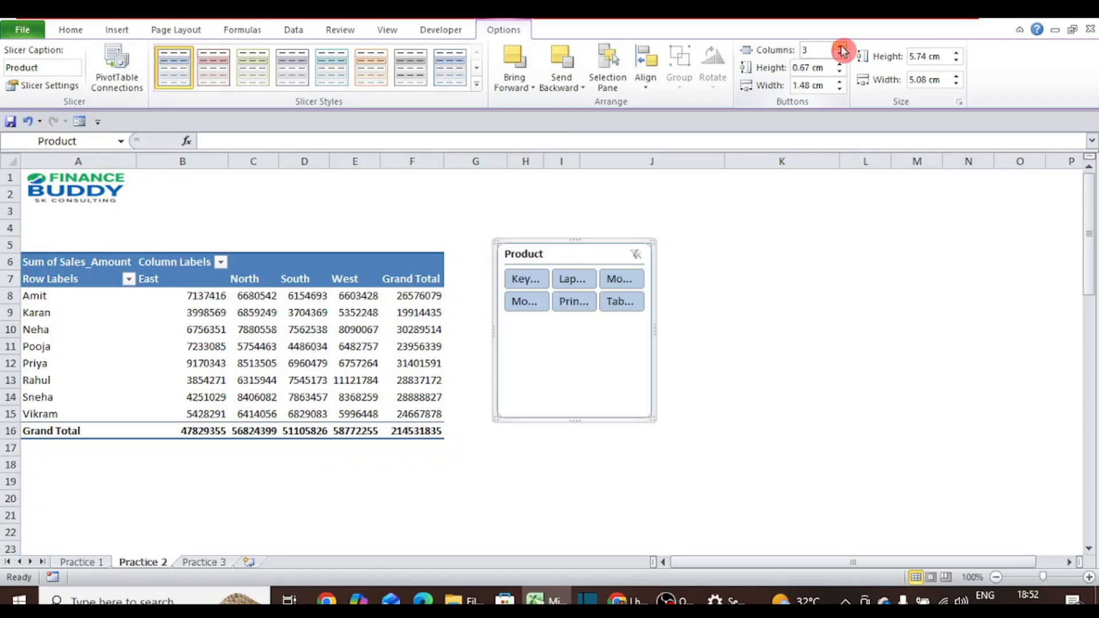
left_click(841, 47)
left_click(841, 47)
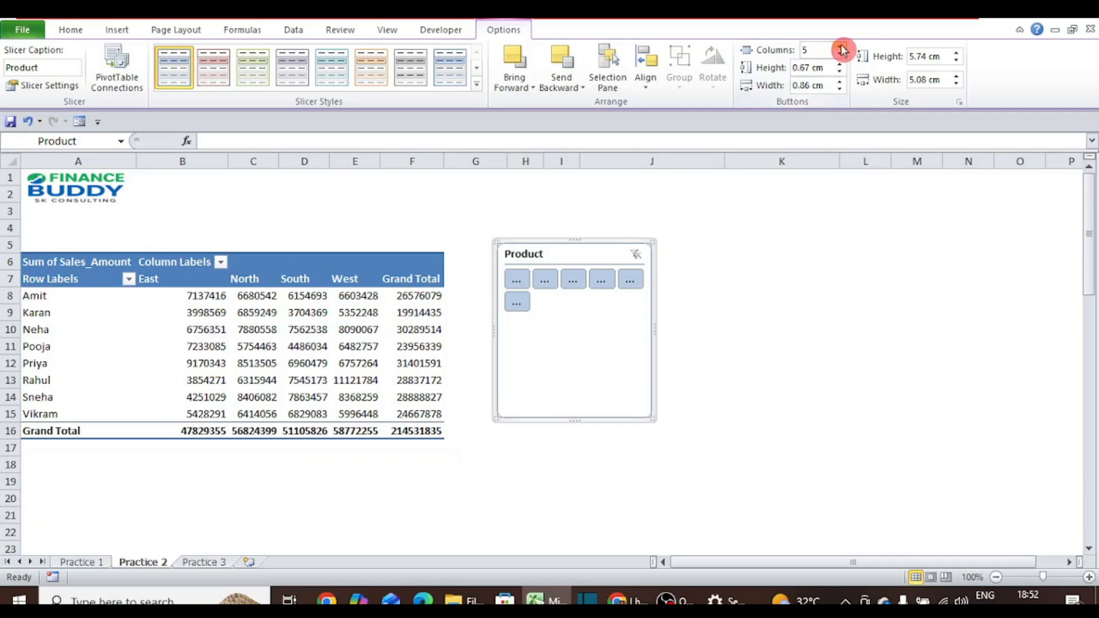
left_click(841, 47)
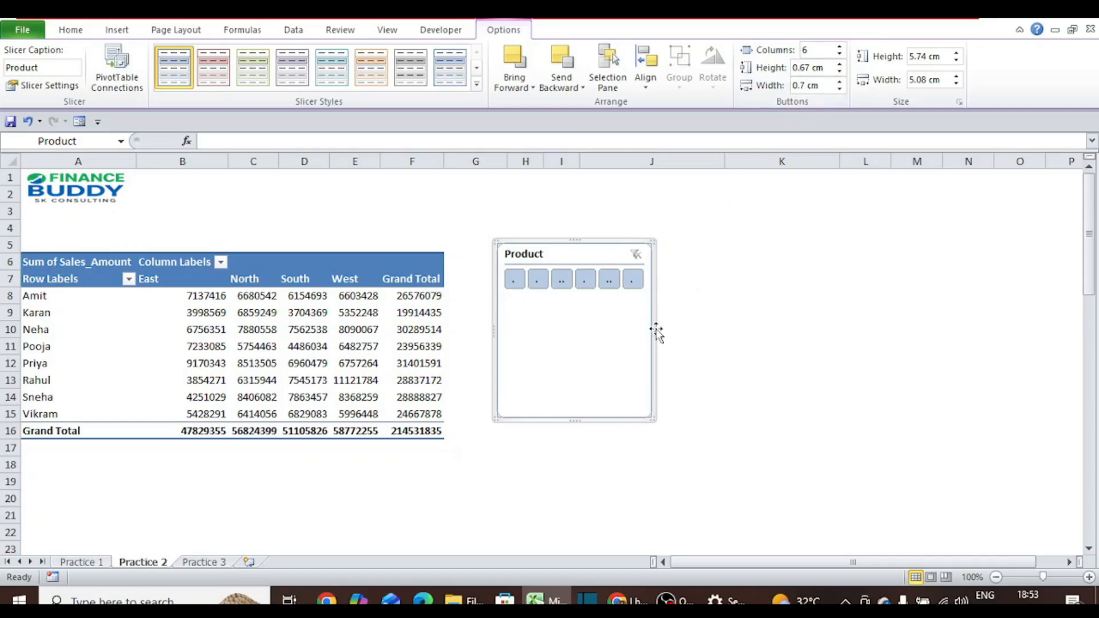
Resize the Product slicer to about 13.79 cm wide and 2.17 cm high and move it above the PivotTable
left_click_drag(650, 328, 917, 321)
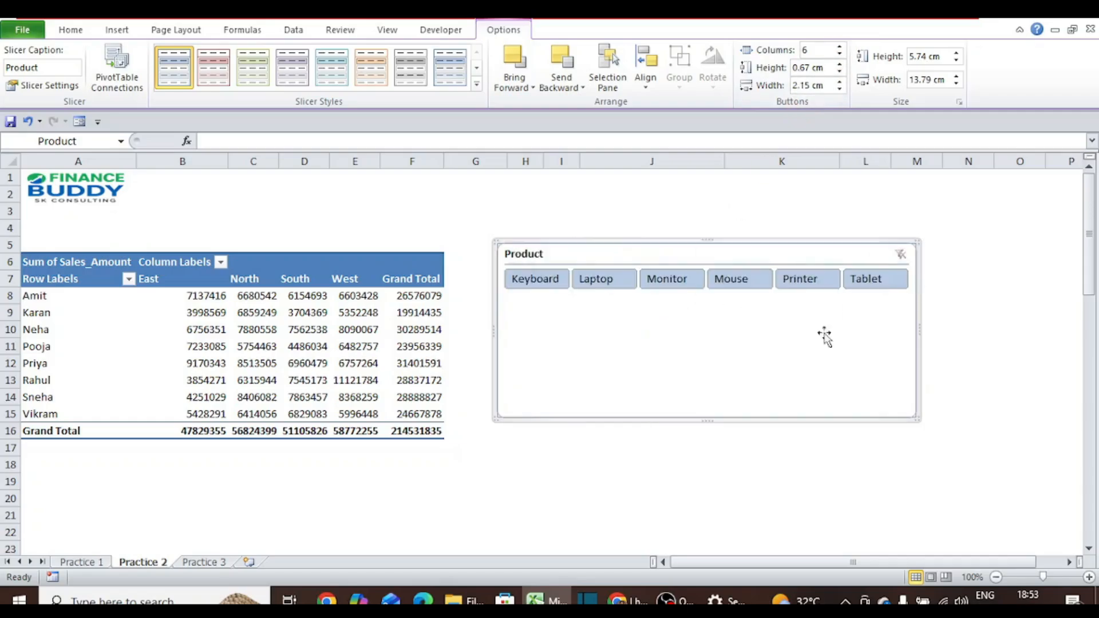
left_click_drag(707, 420, 714, 310)
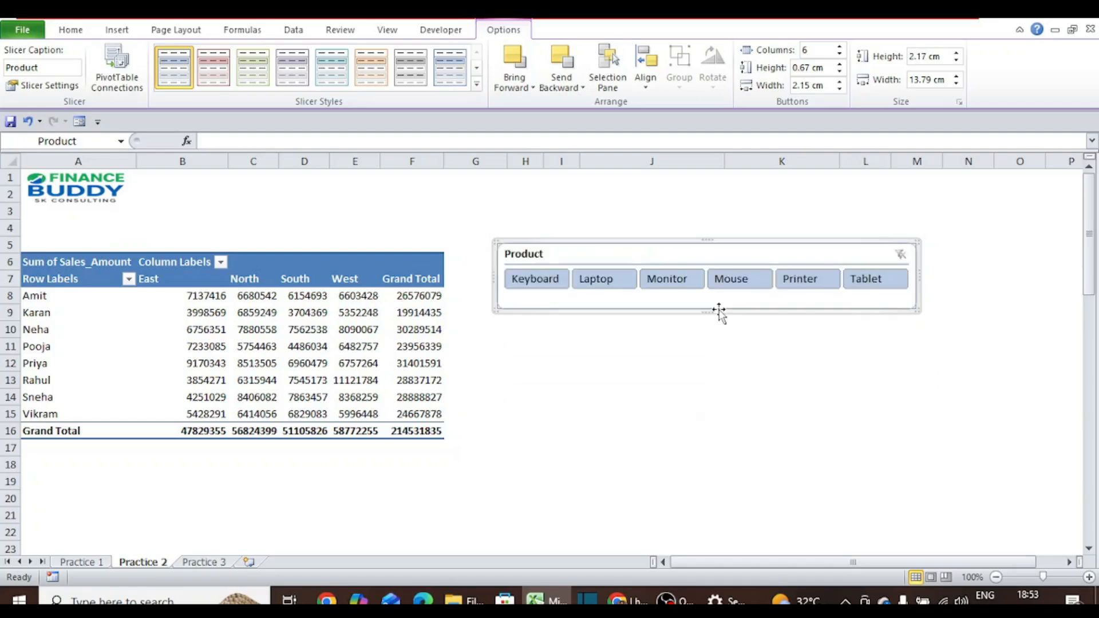
left_click_drag(324, 247, 265, 243)
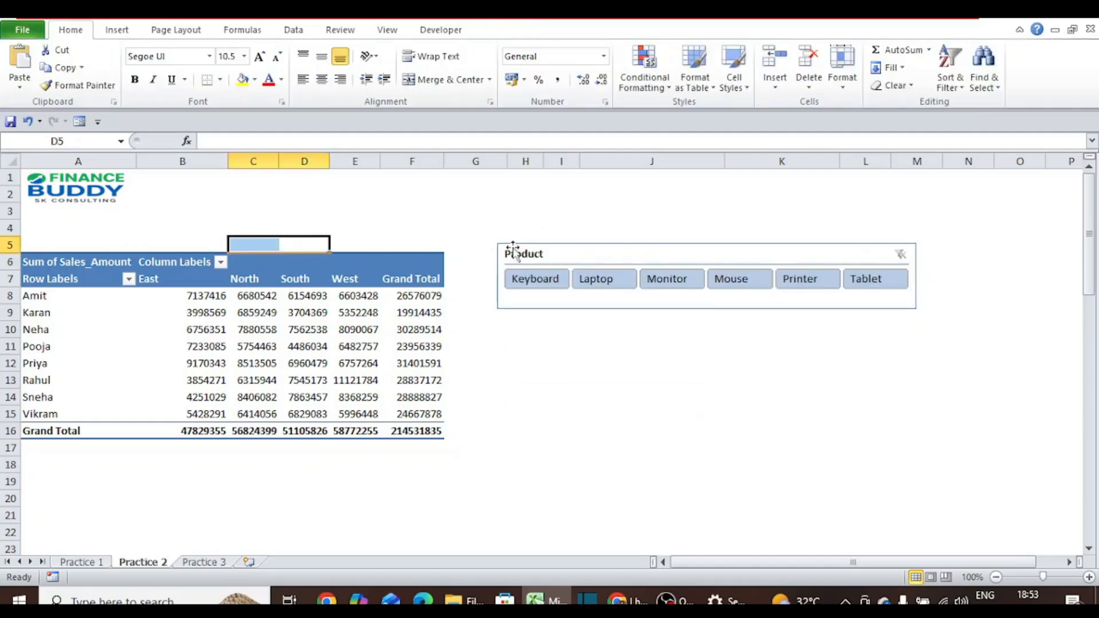
left_click(532, 250)
left_click_drag(618, 247, 380, 178)
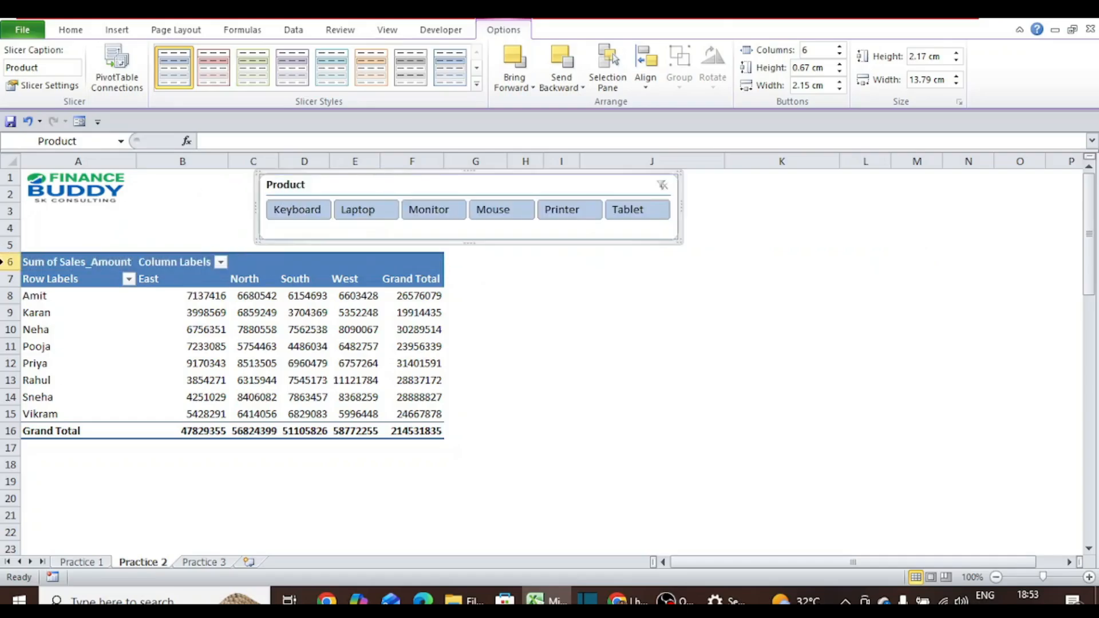
Insert three blank rows above the PivotTable at row 6
left_click(2, 261)
key("ctrl+shift+equal")
key("ctrl+shift+equal")
key("ctrl+shift+equal")
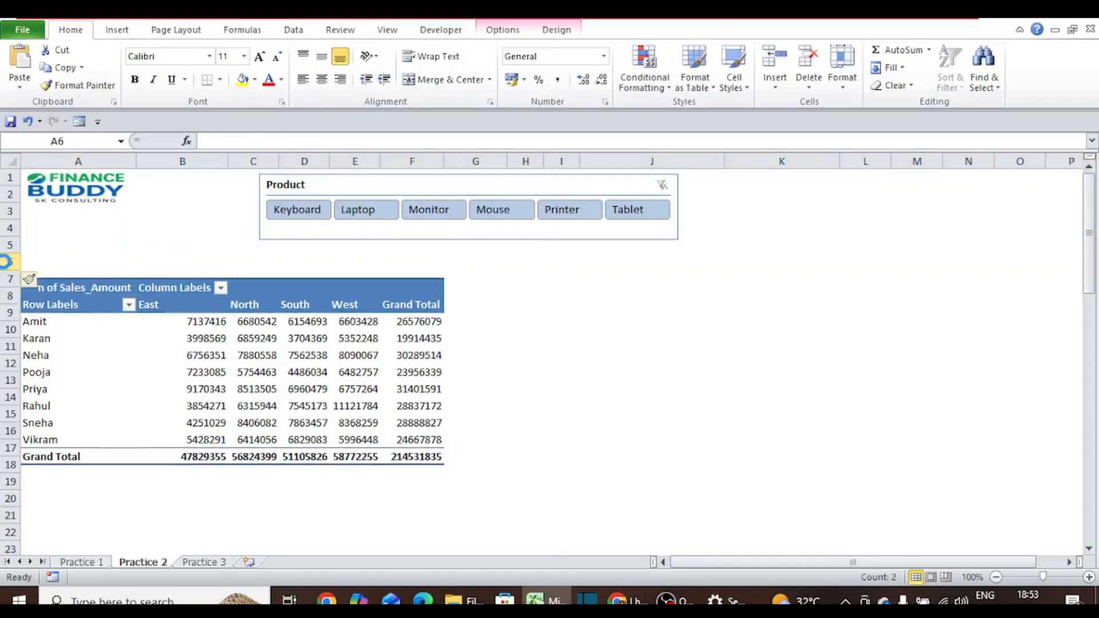
Place the Product slicer between the logo and the PivotTable and shorten it so it clears the table's header
left_click_drag(436, 179, 207, 240)
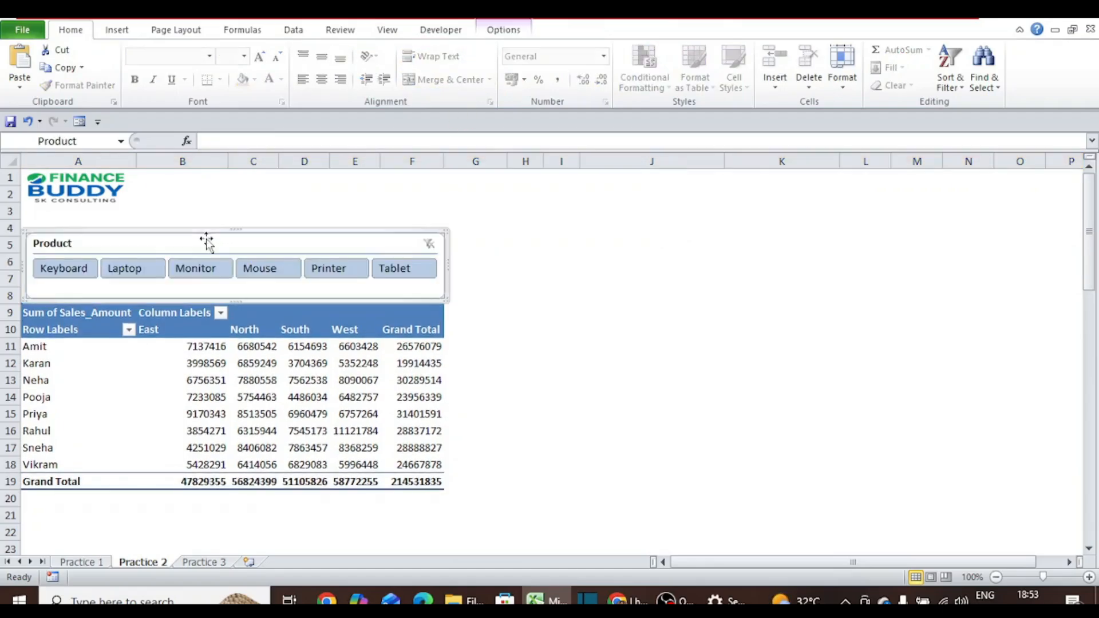
left_click_drag(232, 296, 231, 286)
left_click(581, 298)
left_click(240, 242)
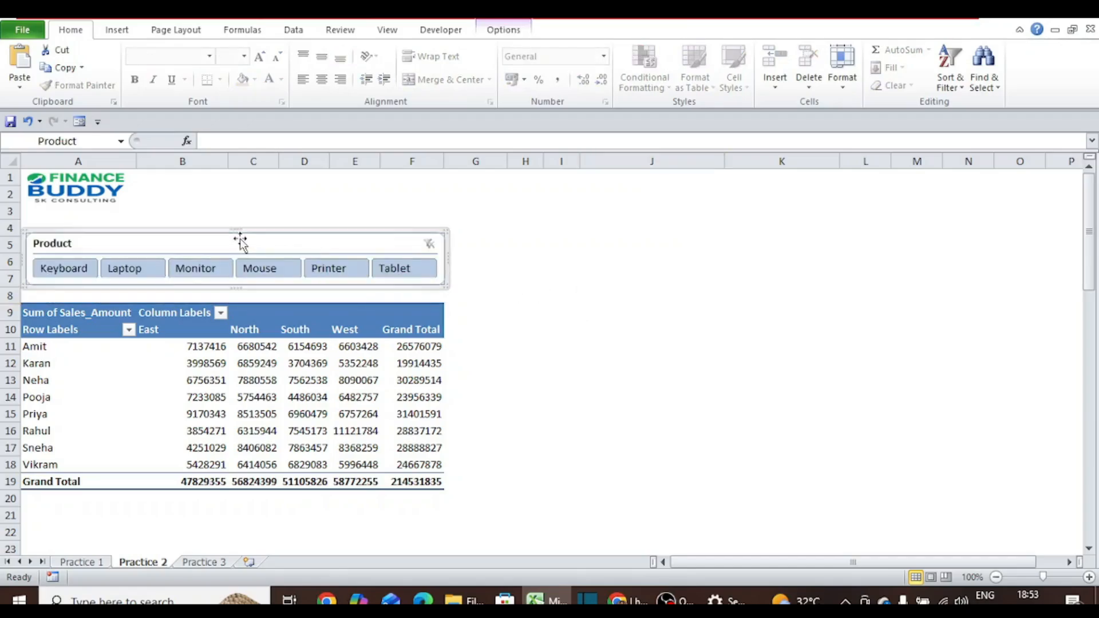
Add the Customer_Type field to the PivotTable's row labels beneath Salesperson
left_click(81, 373)
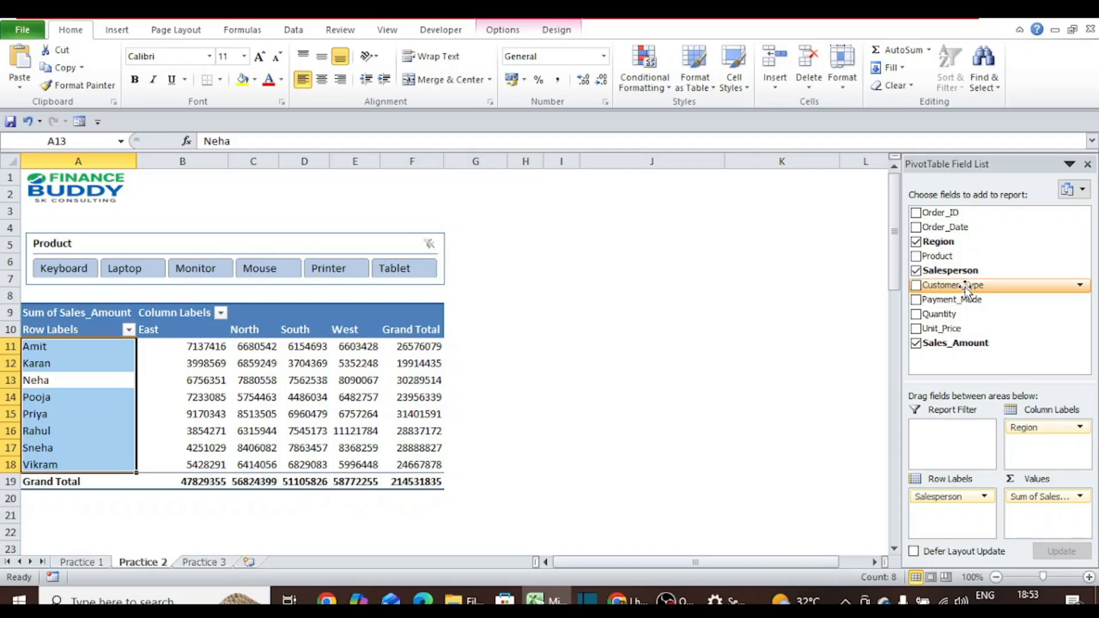
left_click_drag(965, 285, 952, 516)
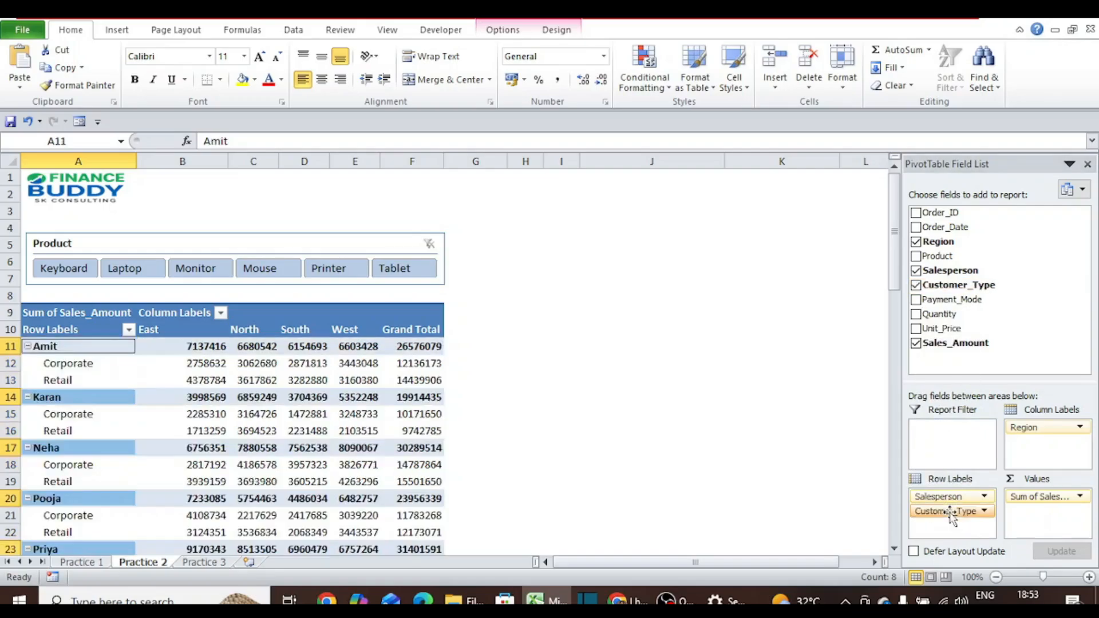
Examine the Corporate and Retail breakdown of each salesperson down to the Grand Total row
left_click(73, 362)
key("Down")
key("Down")
key("Down")
key("Down")
key("Down")
key("Down")
key("Down")
key("Down")
key("Down")
key("Down")
key("Down")
key("Down")
key("Down")
key("Down")
key("Down")
key("Down")
key("Down")
key("Down")
key("Down")
key("Down")
key("Down")
key("Down")
key("Down")
key("Down")
key("Down")
key("Up")
key("Up")
key("Up")
key("Up")
key("Right")
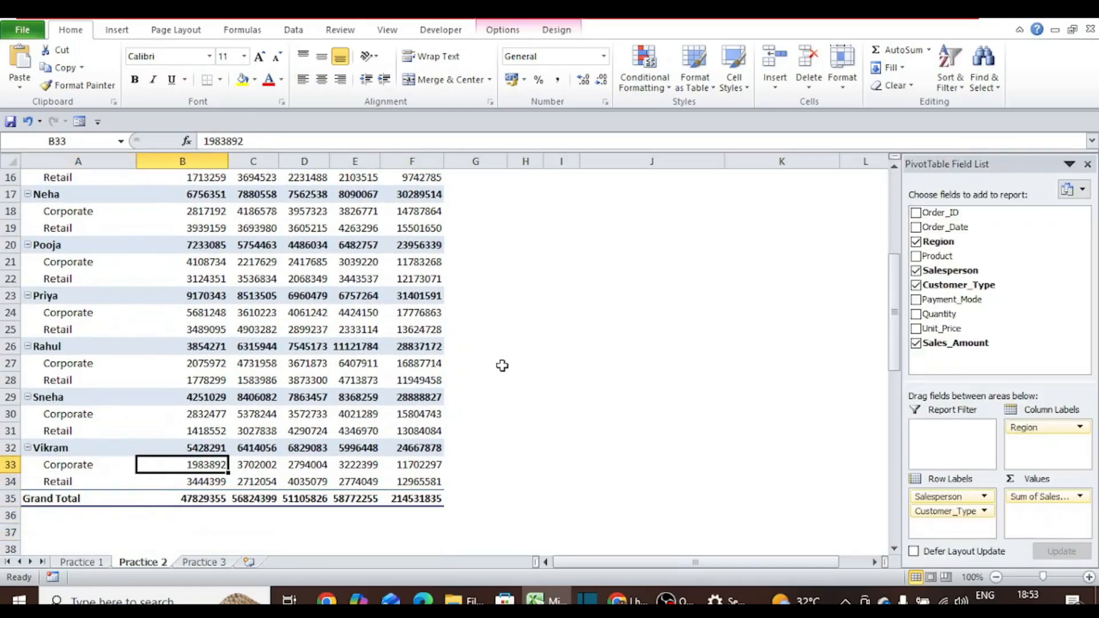
key("Left")
key("ctrl+Up")
key("Down")
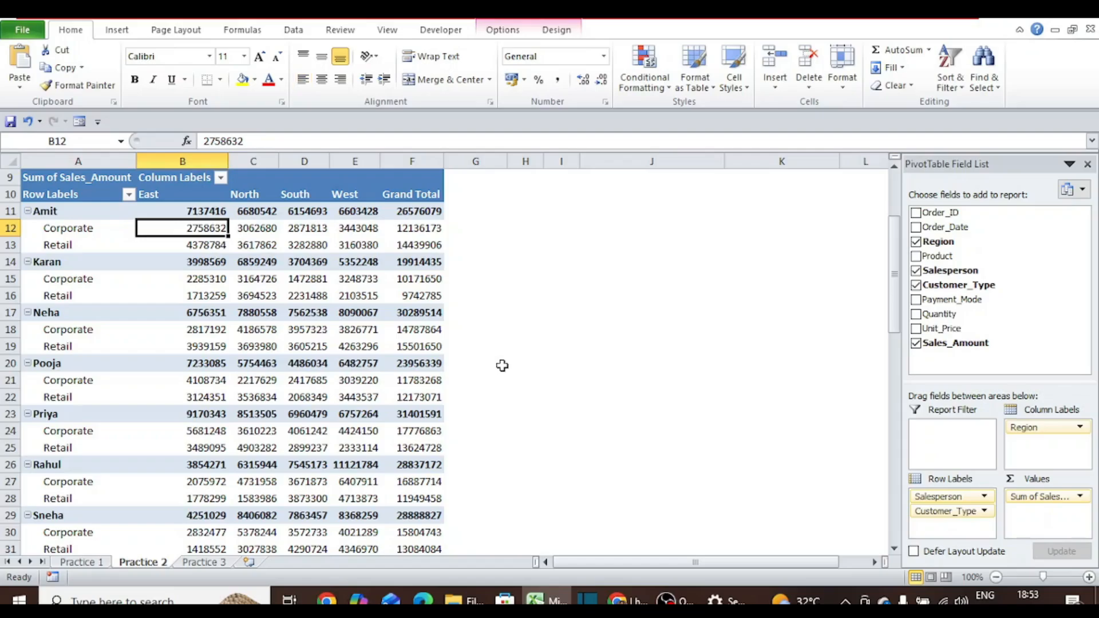
Collapse the customer-type details of the first three salespeople in the PivotTable
left_click(25, 215)
left_click(27, 212)
left_click(28, 228)
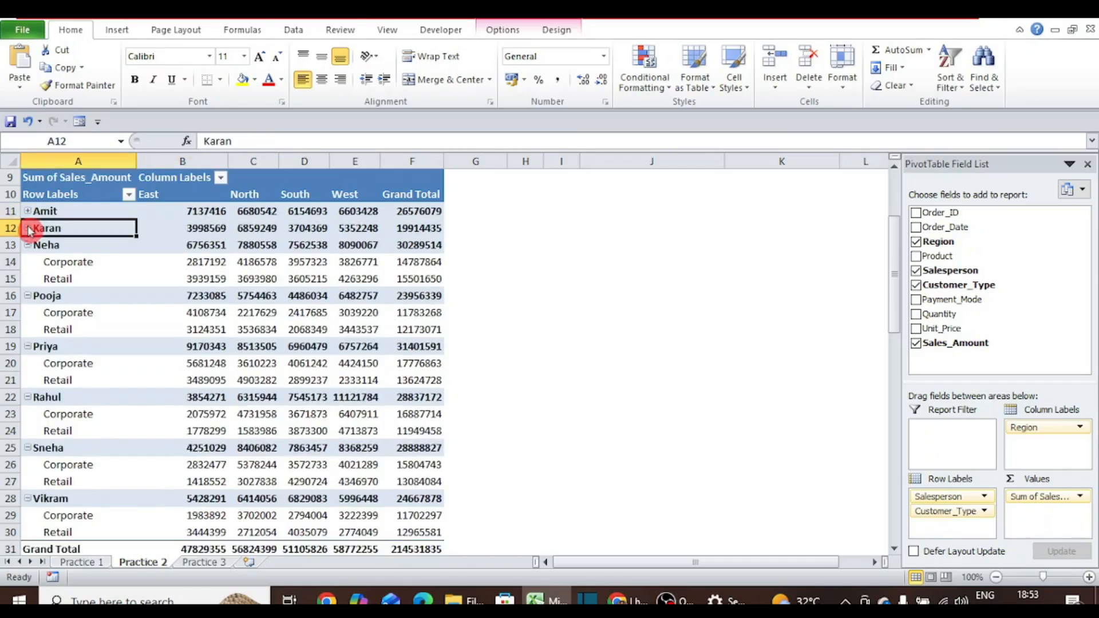
left_click(27, 245)
Apply Collapse Entire Field from a Retail row label of the PivotTable
right_click(91, 294)
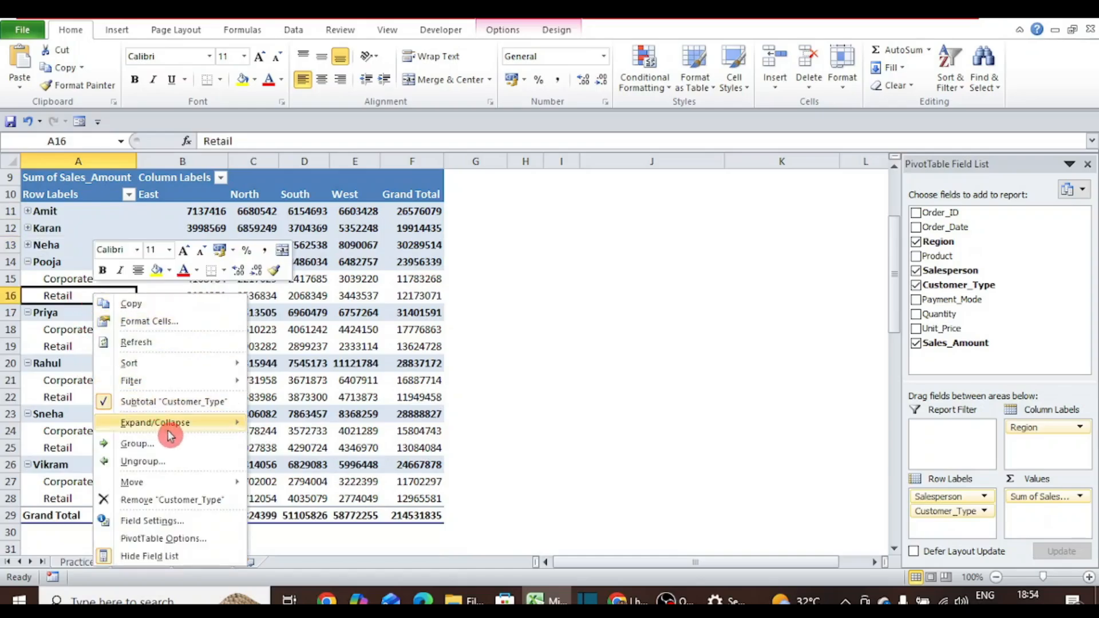
mouse_move(197, 430)
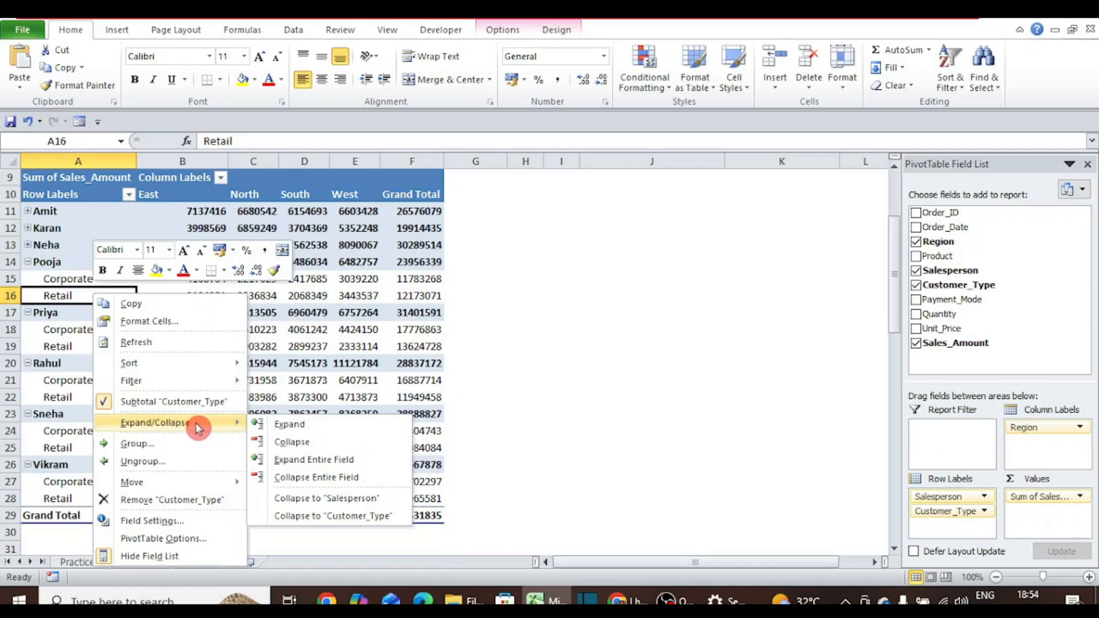
left_click(319, 477)
left_click(474, 262)
key("Left")
key("Up")
key("Up")
key("Up")
key("Up")
key("ctrl+Up")
key("ctrl+Down")
key("ctrl+Left")
key("Right")
Duplicate the last order record on the Practice 3 sheet into the empty row 1007 directly below it
left_click(202, 562)
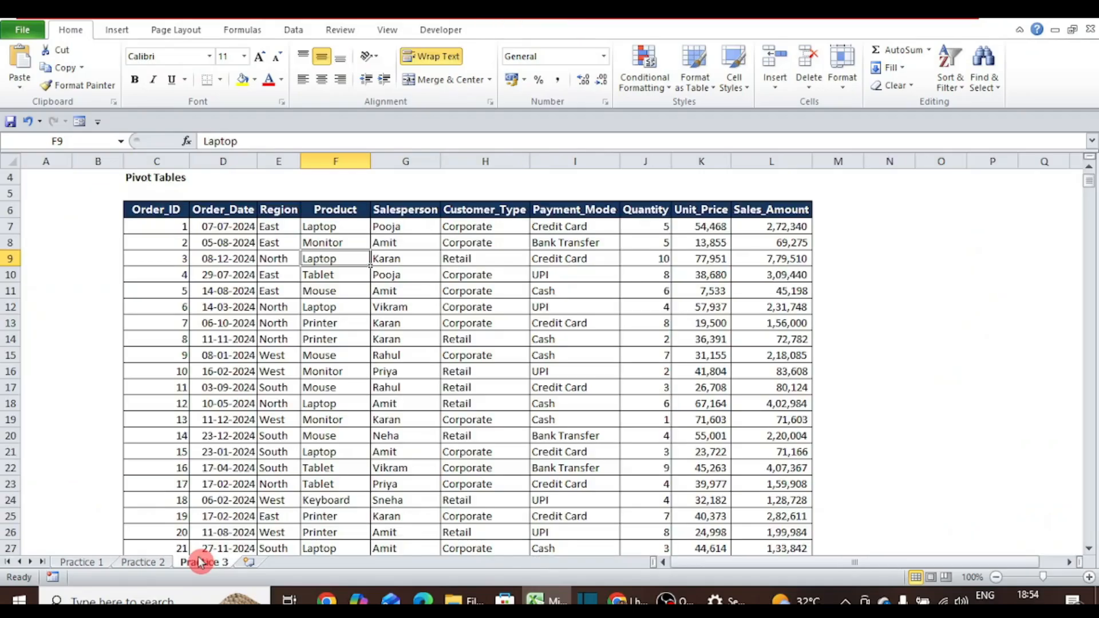
left_click(154, 439)
key("ctrl+Down")
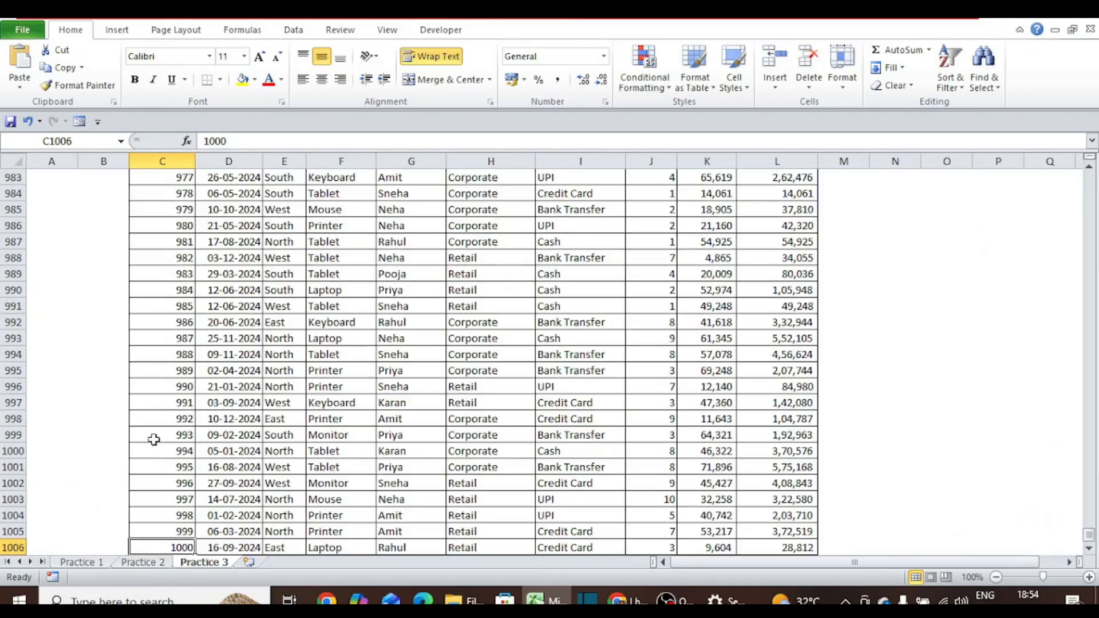
key("Down")
key("Down")
key("Down")
key("Down")
key("Down")
key("Down")
key("Down")
key("Down")
key("Down")
key("Down")
key("ctrl+Up")
key("Down")
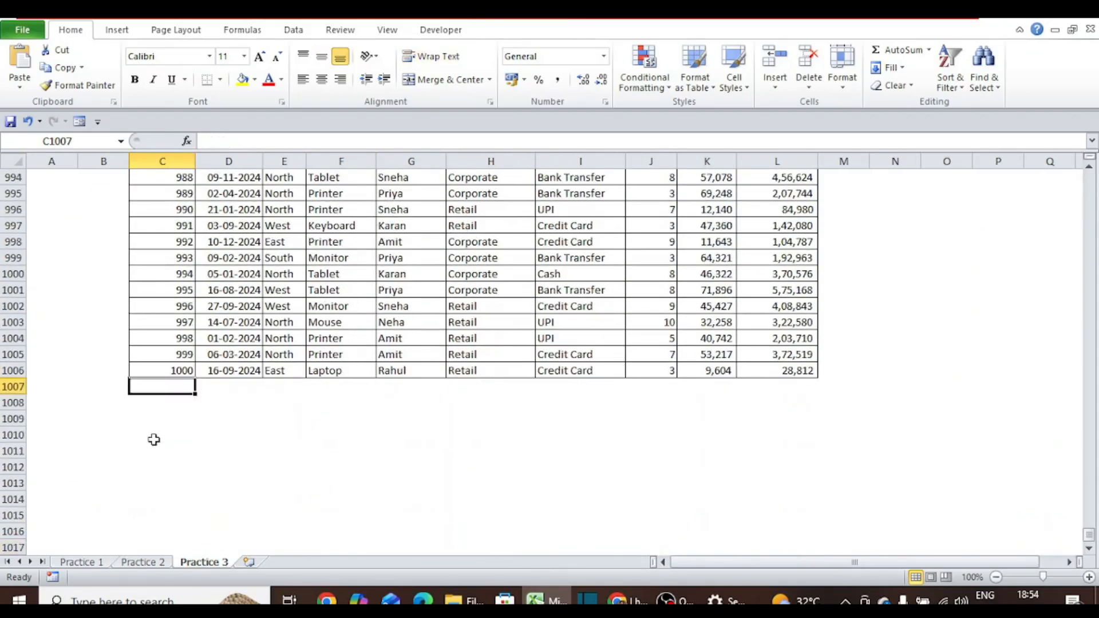
key("Up")
key("ctrl+shift+Right")
key("ctrl+c")
key("Down")
key("Return")
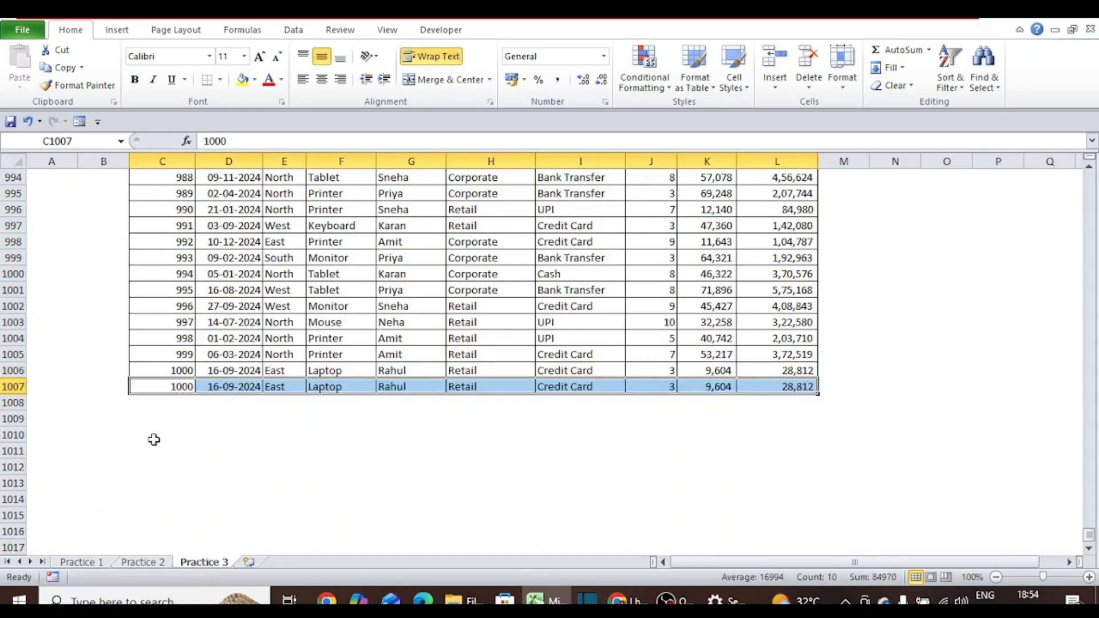
Give the record in row 1007 the next consecutive order ID and set its order date to 18-12-2025
type("1")
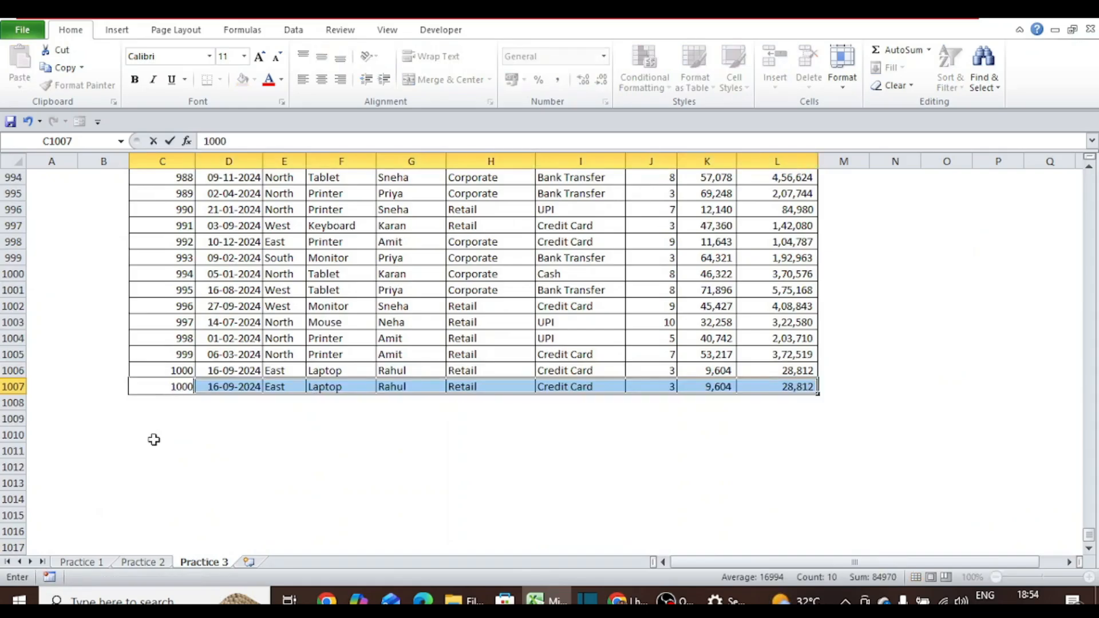
type("001")
key("Return")
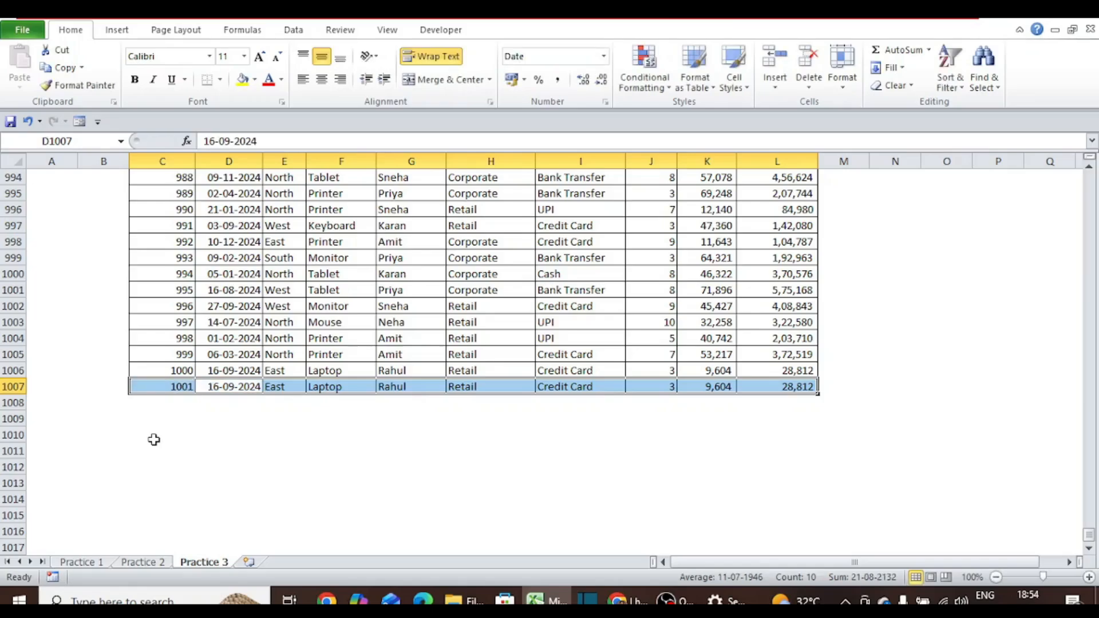
key("F2")
type("5")
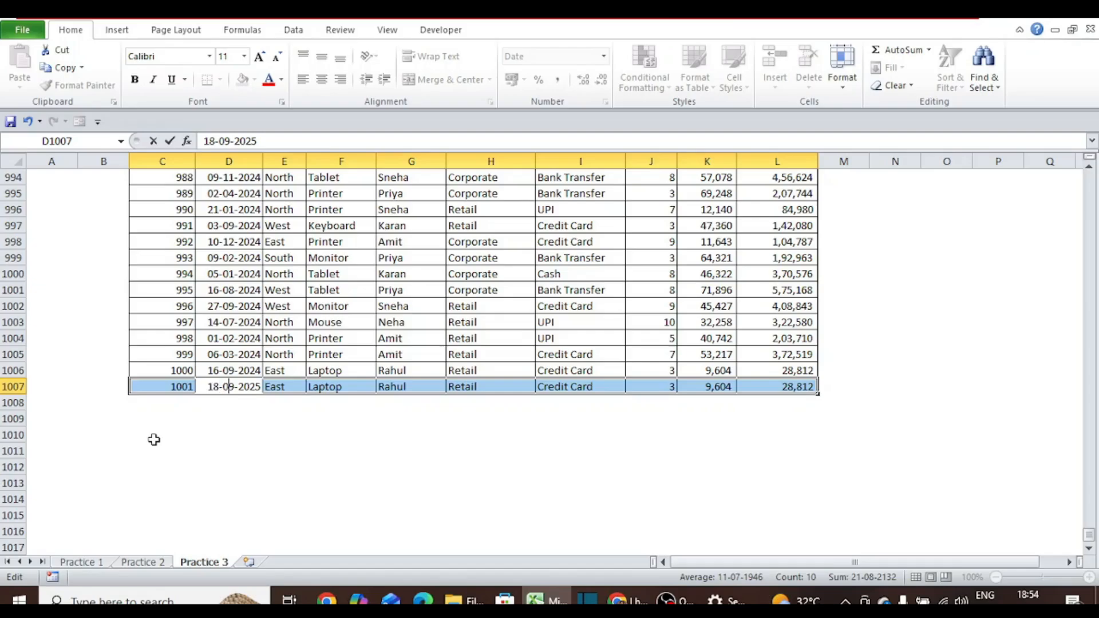
type("12")
key("Return")
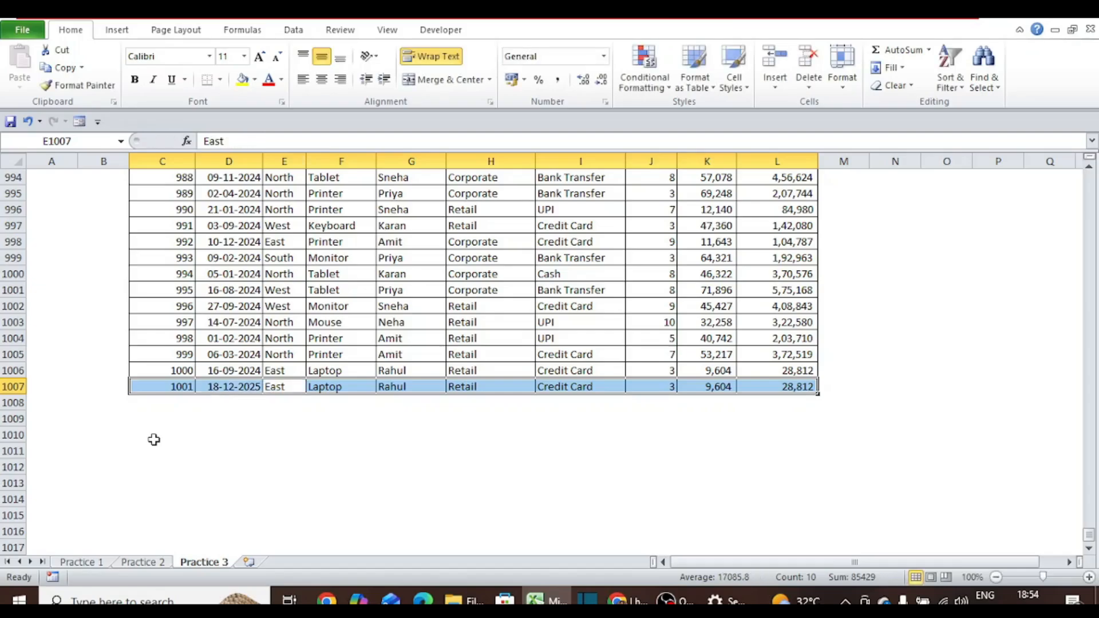
Change the product in row 1007 to Printer and enter a different salesperson's name
key("Right")
type("P")
key("Tab")
type("A")
key("Tab")
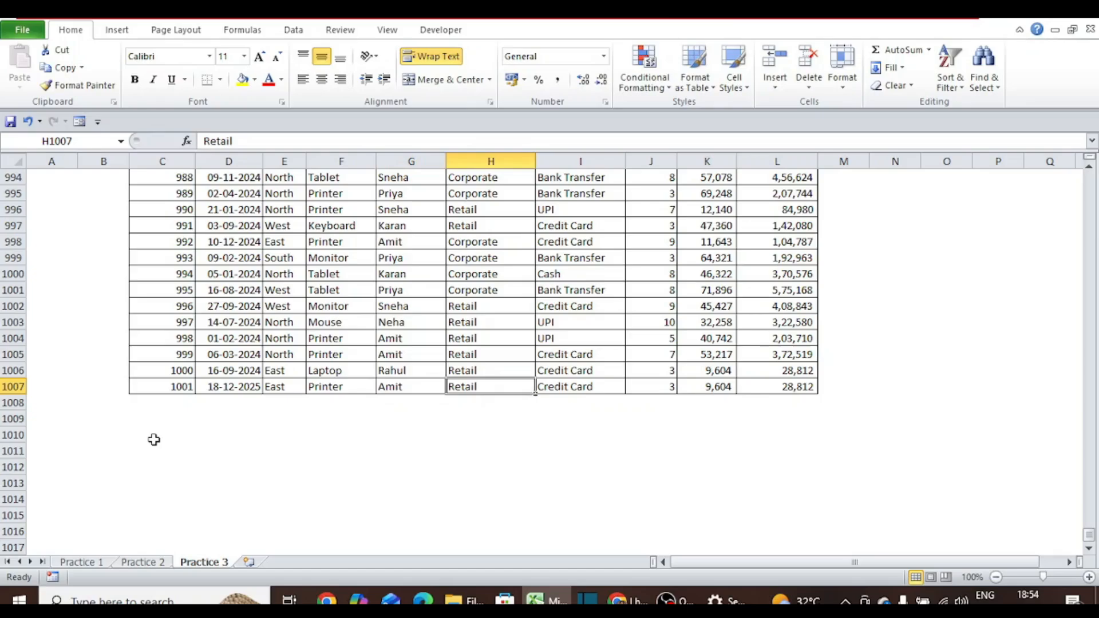
Check the new record's payment mode, quantity and unit price against the columns above
key("Tab")
key("Right")
key("Right")
key("Right")
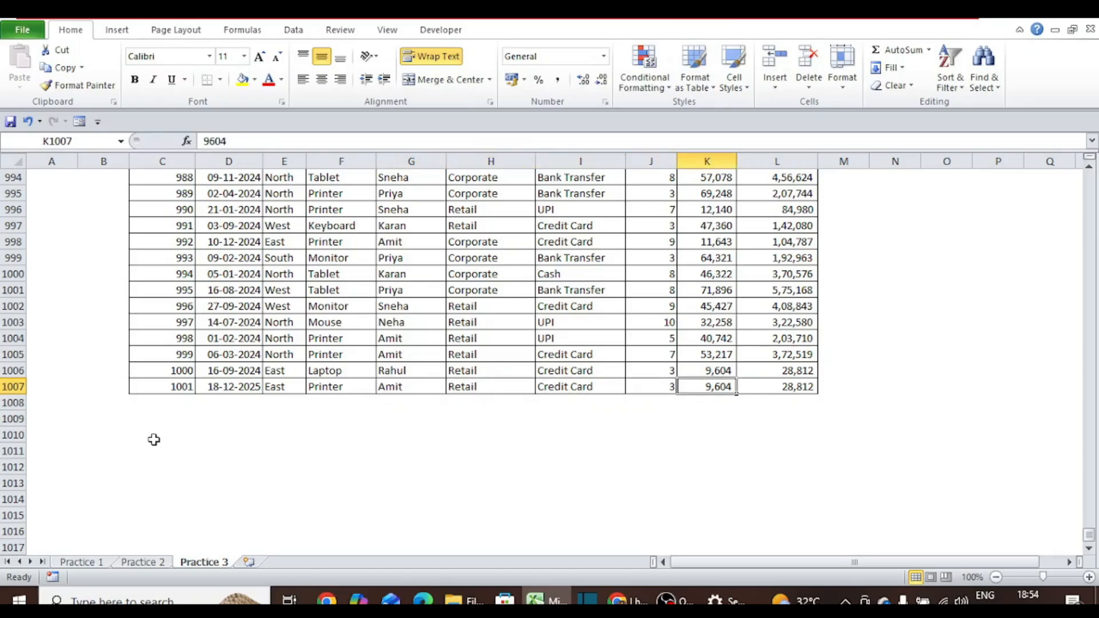
key("Left")
key("ctrl+Up")
key("ctrl+Down")
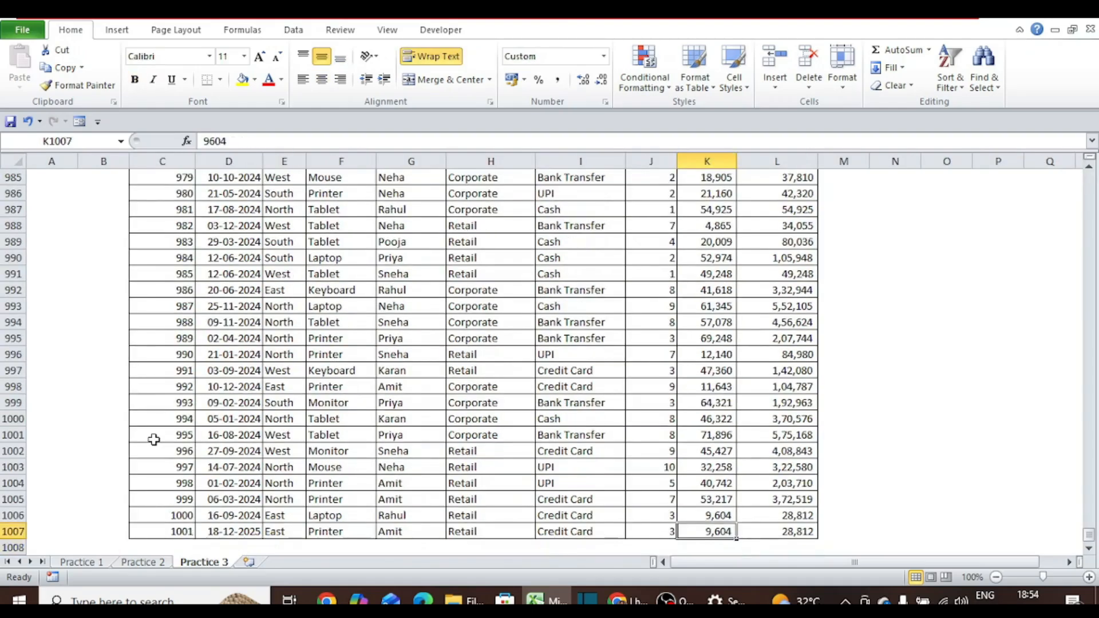
Set the unit price to 5,000 and the quantity to 5 in the new record in row 1007
type("5,")
type("000")
key("Right")
key("Left")
key("Left")
key("ctrl+Up")
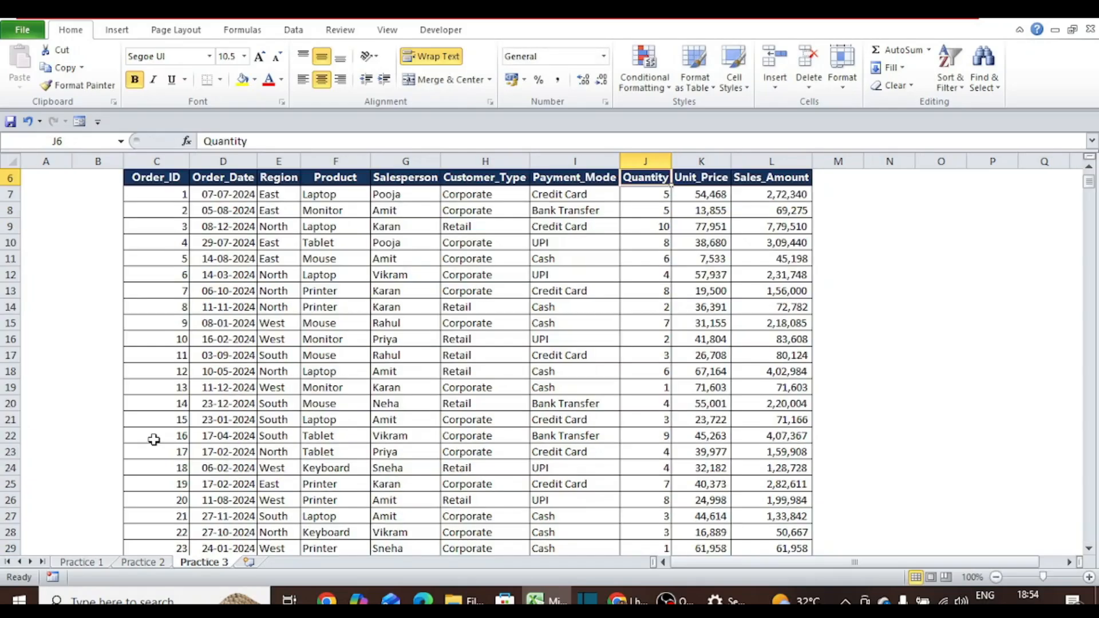
key("ctrl+Down")
Set the sales amount of the new record in row 1007 to 25000
key("Right")
key("Right")
type("25000")
key("Return")
key("Up")
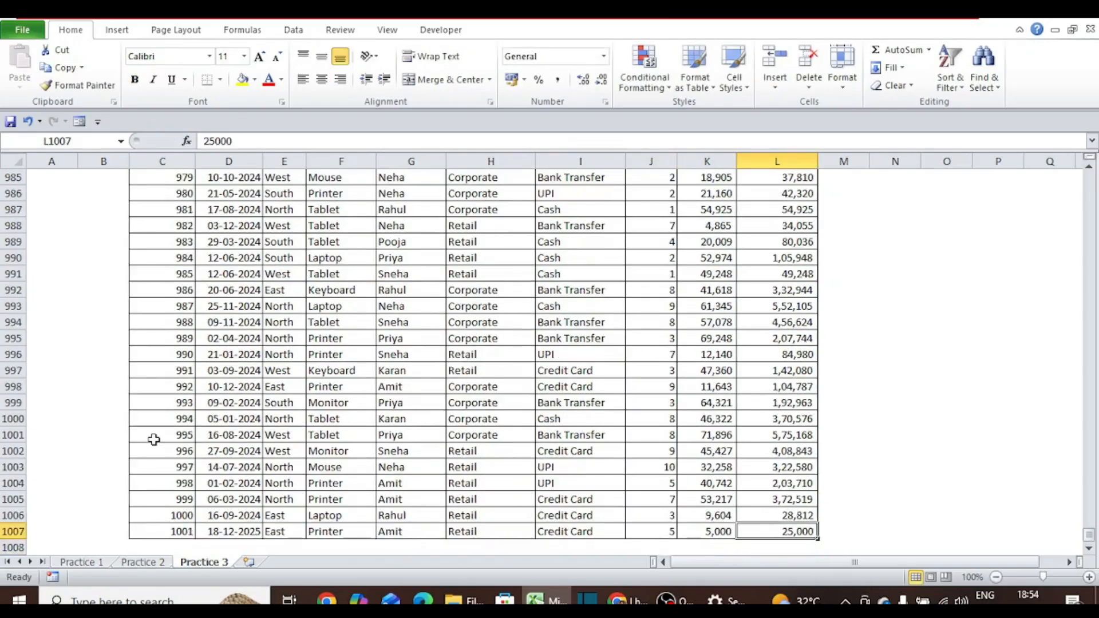
Check whether the overall grand total of the PivotTable on Practice 2 includes the new record
left_click(161, 563)
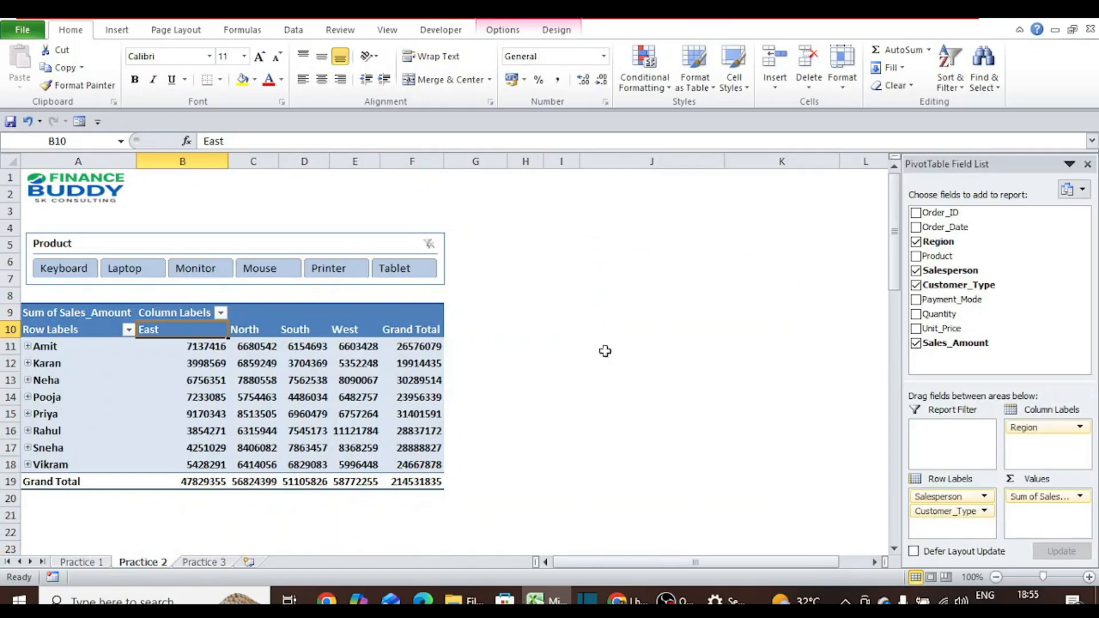
left_click(434, 483)
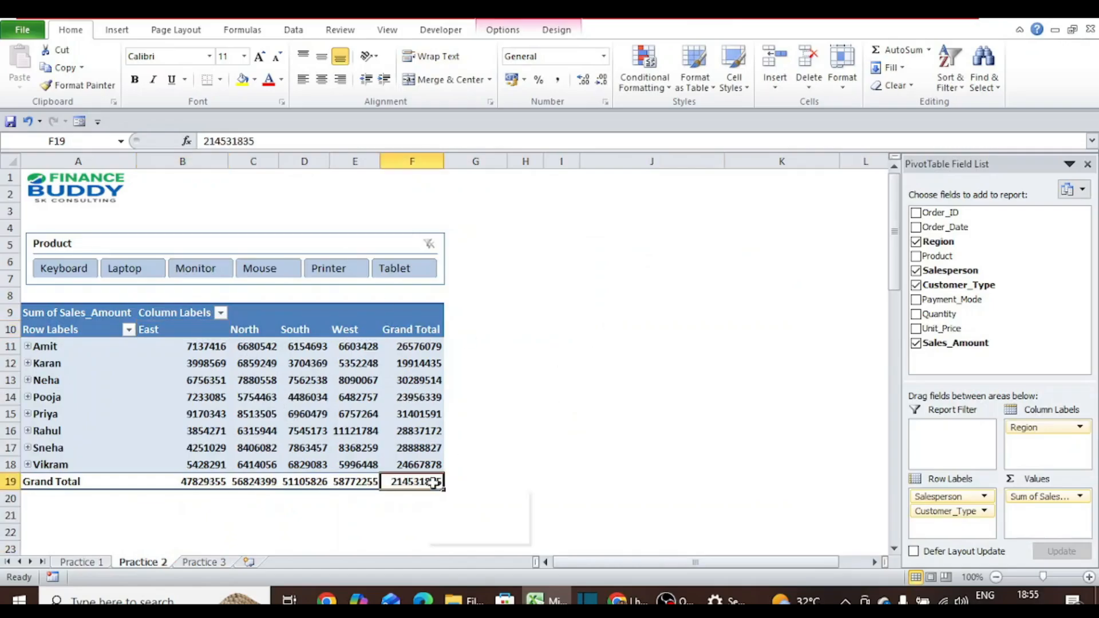
left_click(201, 564)
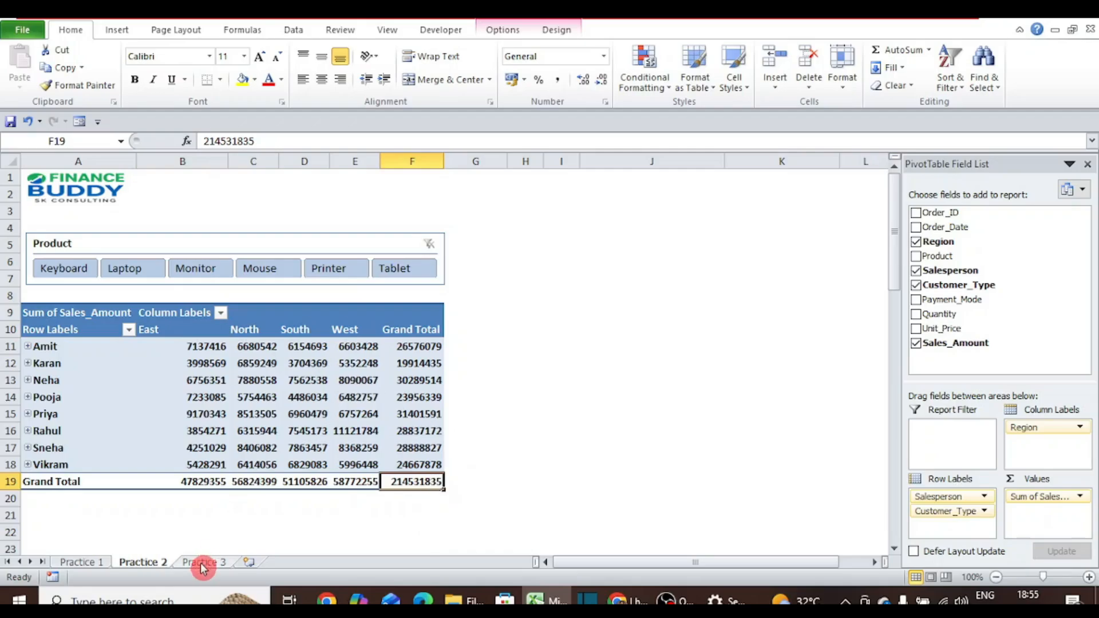
Extend the PivotTable's data source to 'Practice 3'!$C$6:$L$1007 and check the first salesperson's grand total
left_click(271, 365)
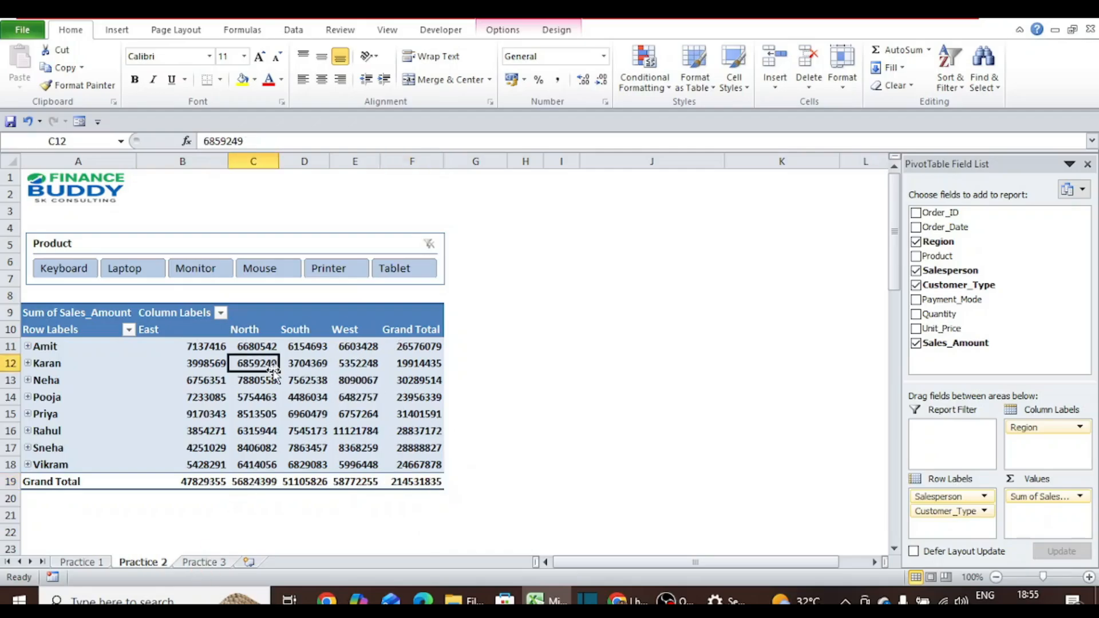
left_click(564, 29)
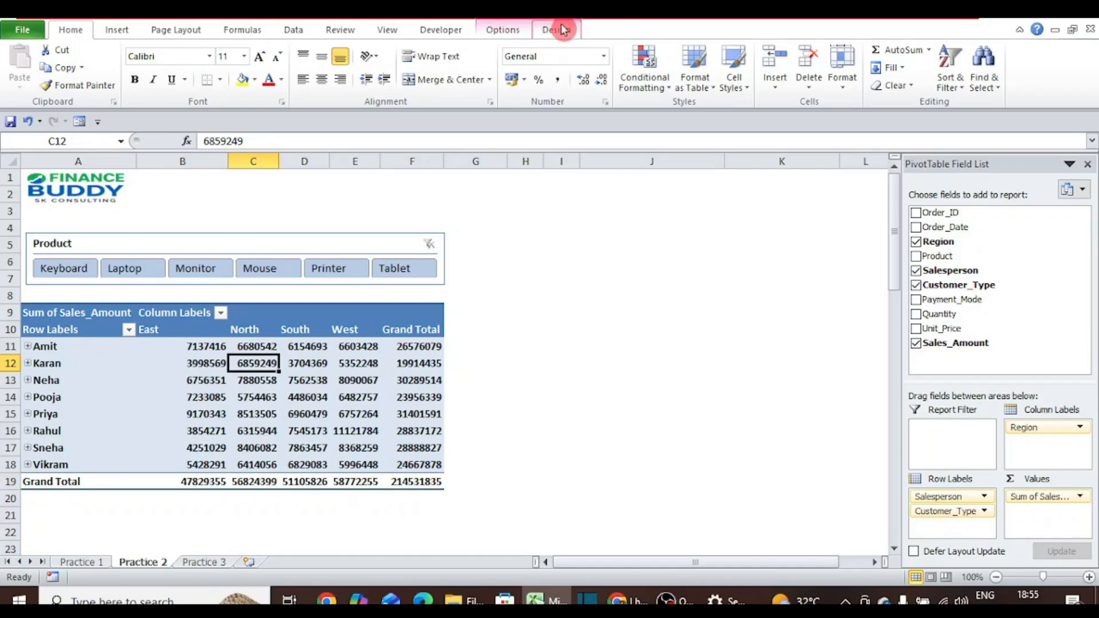
left_click(520, 30)
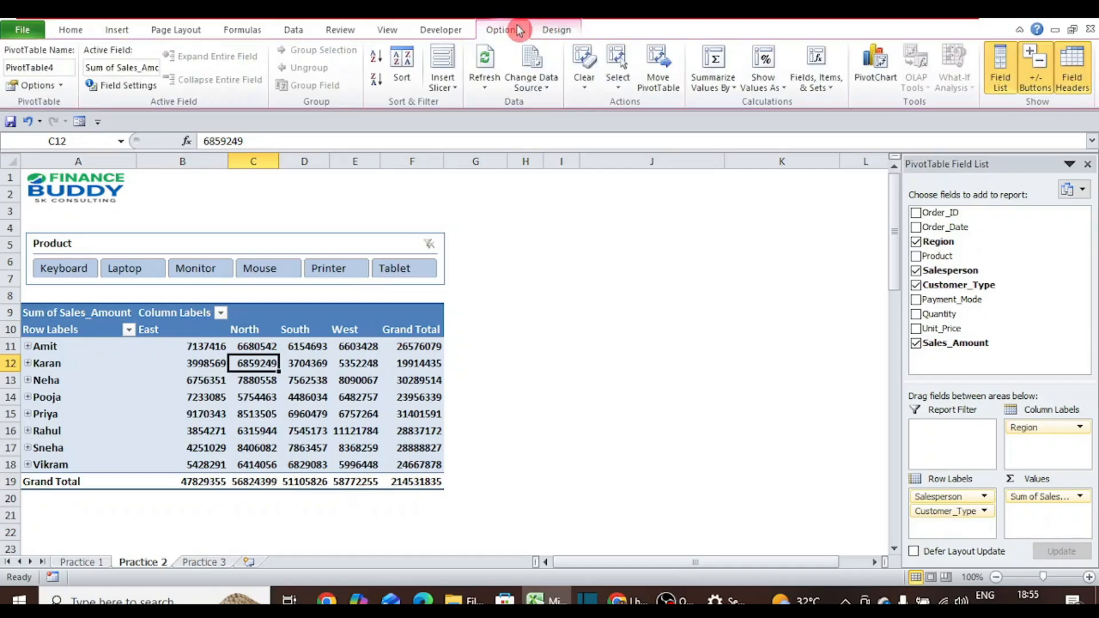
left_click(558, 56)
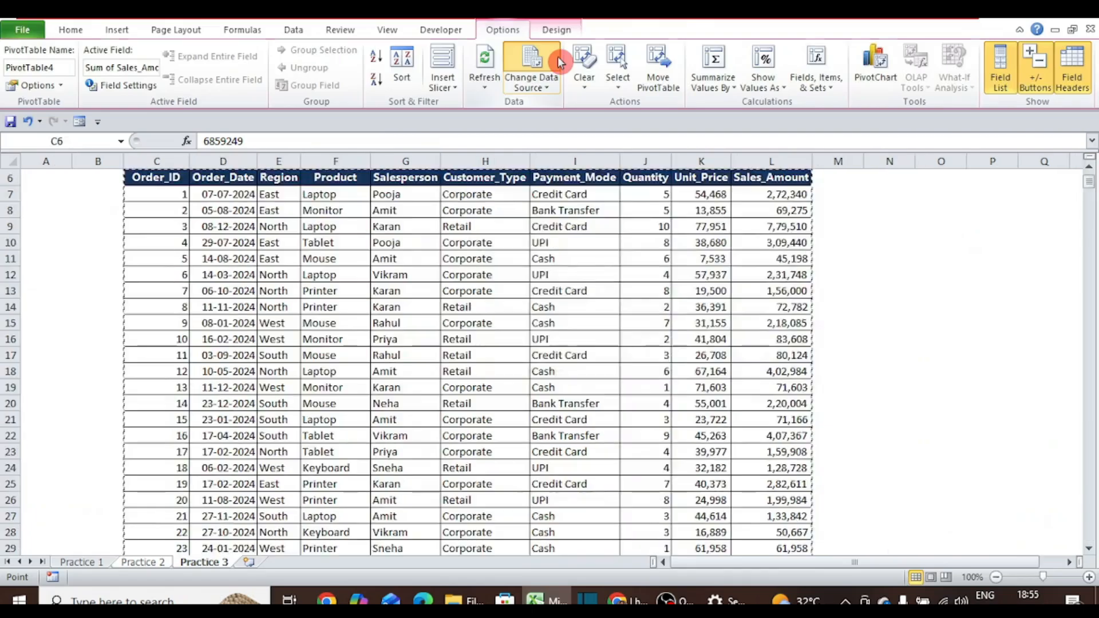
left_click(713, 285)
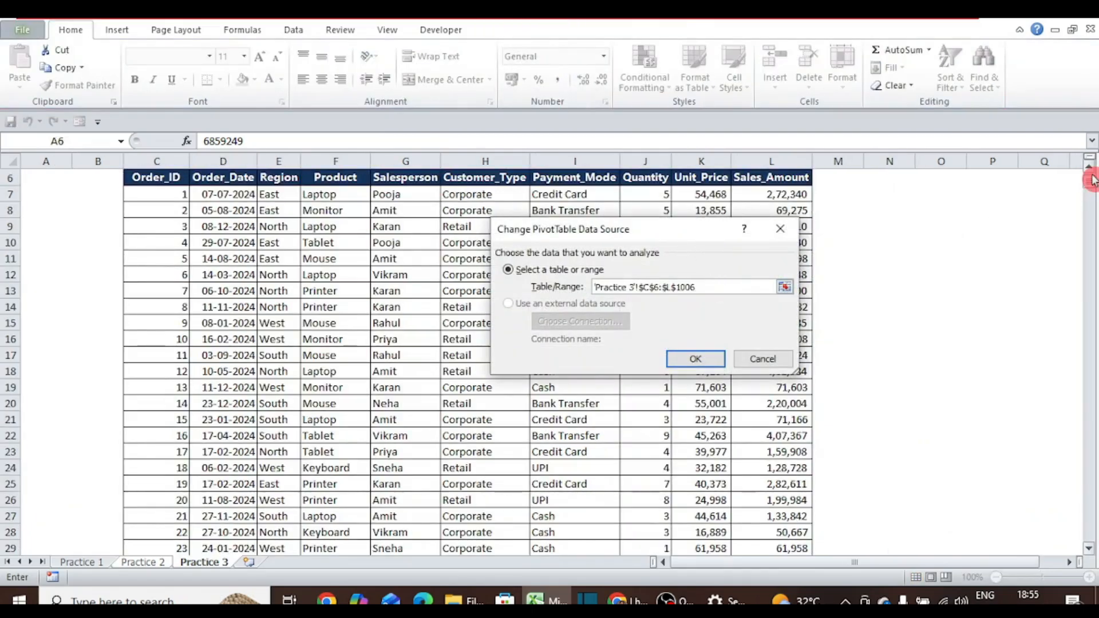
left_click_drag(1089, 182, 1089, 535)
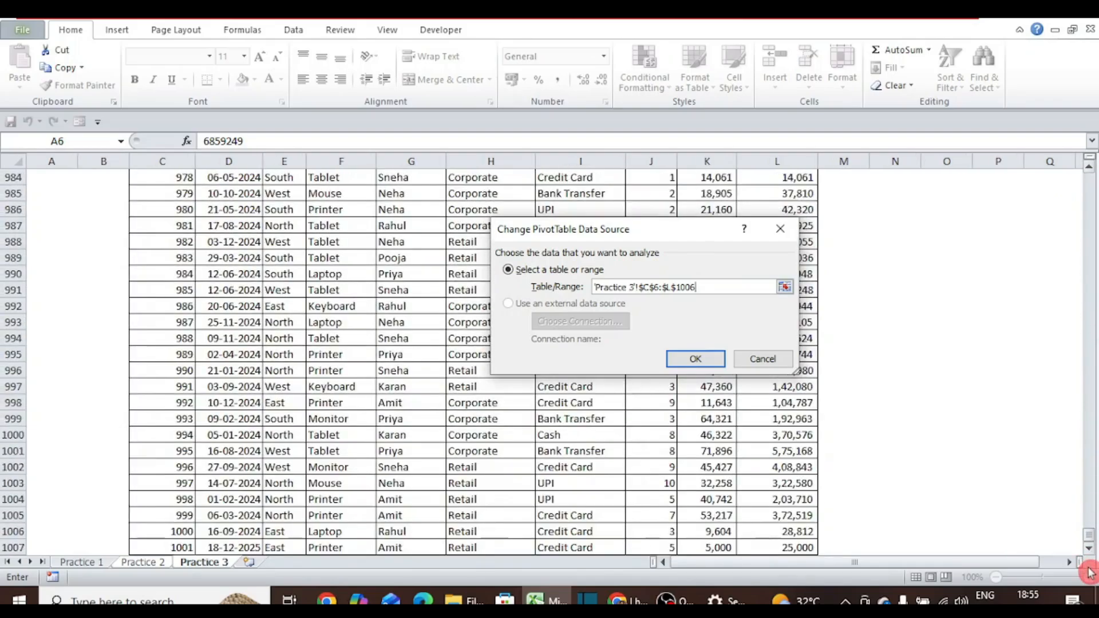
left_click(1091, 552)
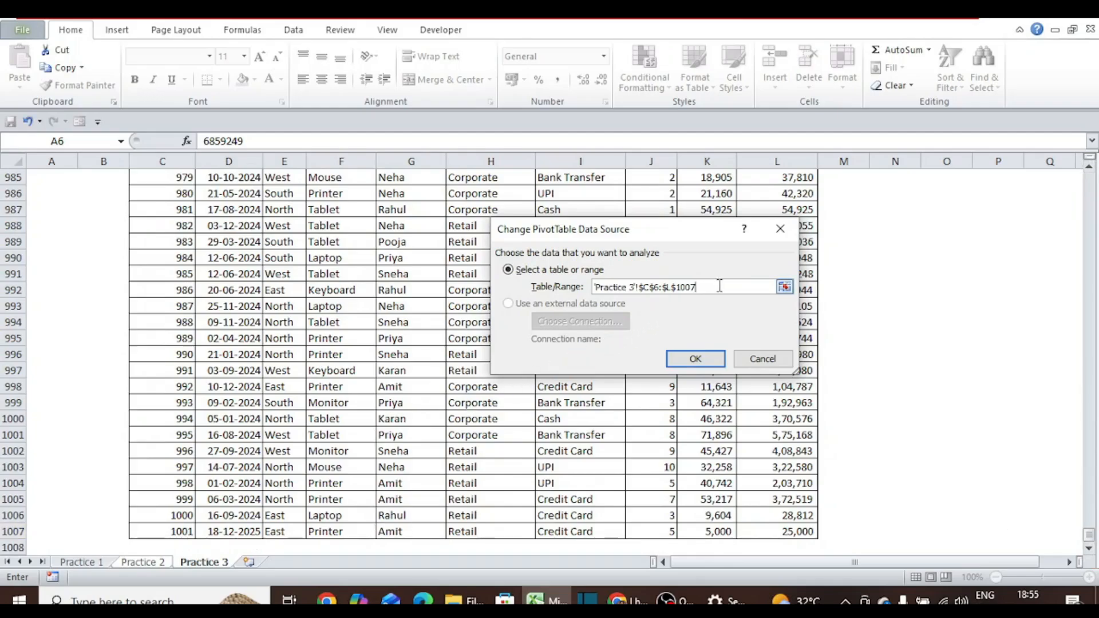
left_click(693, 358)
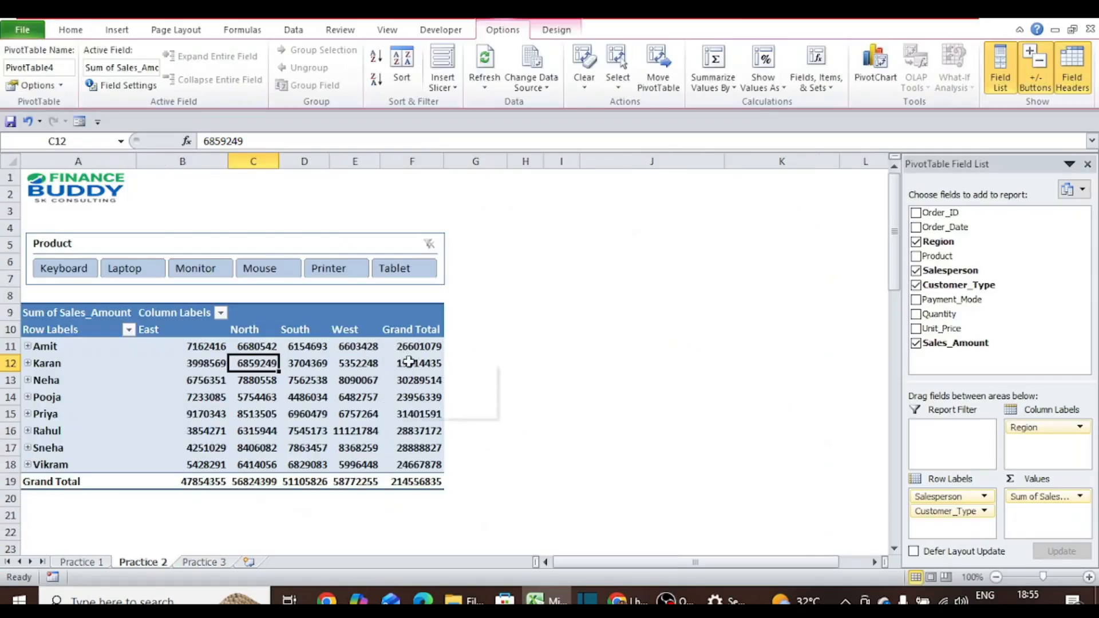
left_click(414, 345)
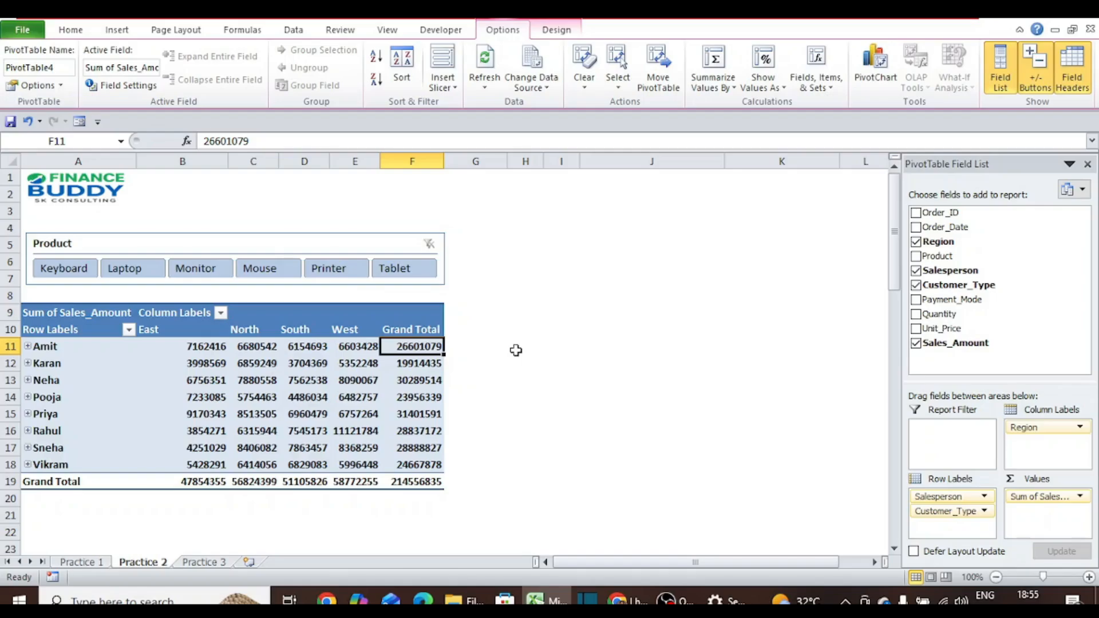
Insert a blank column before the Order_ID column on the Practice 3 sheet
left_click(216, 564)
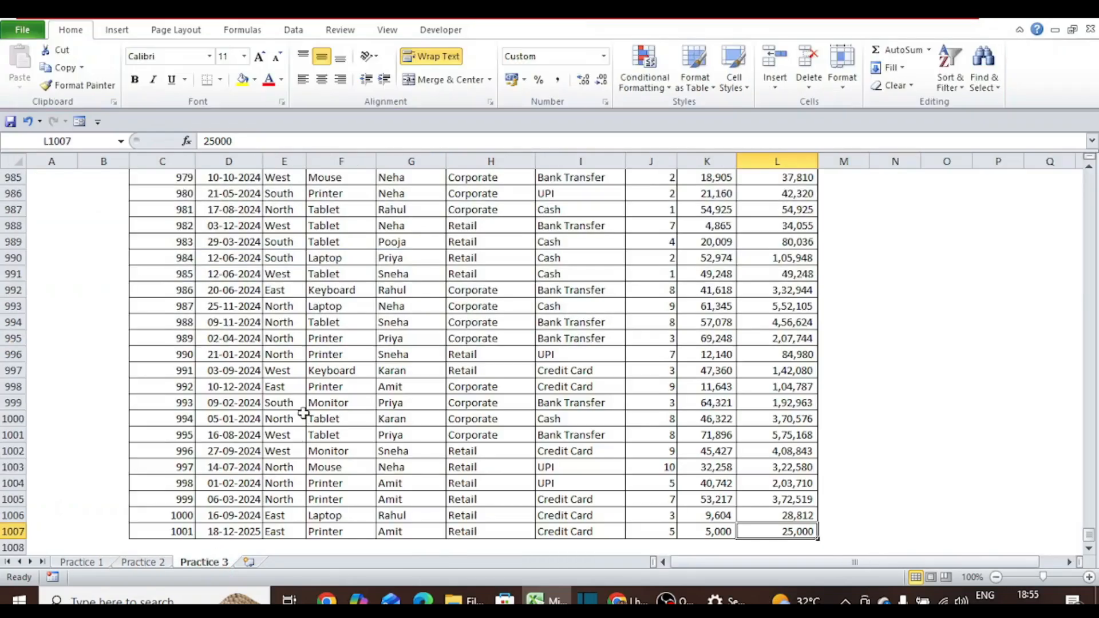
left_click(303, 414)
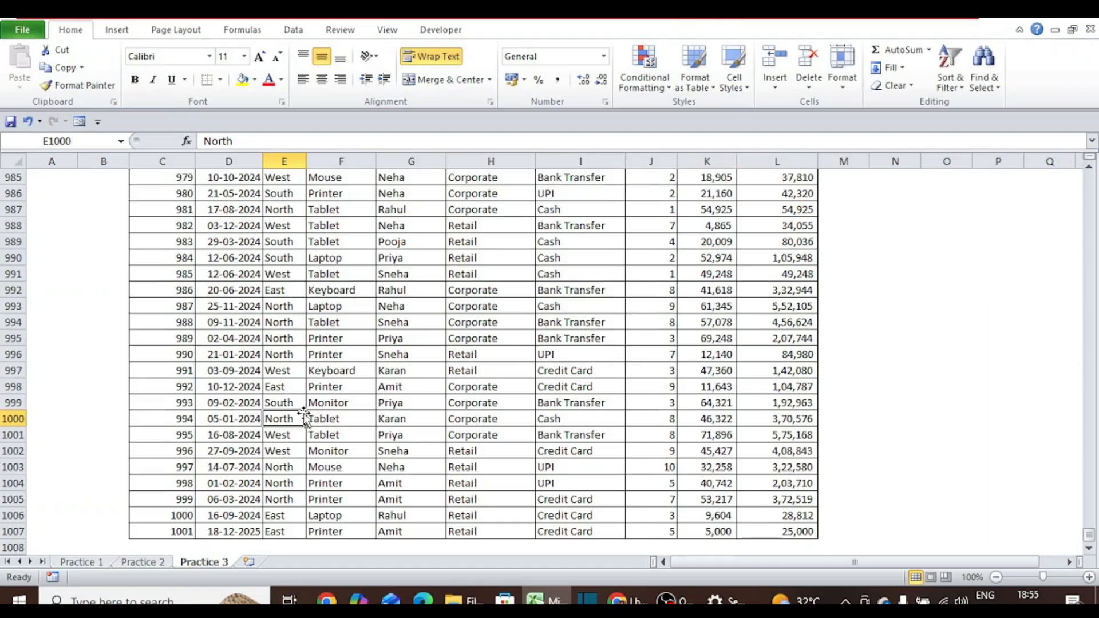
key("ctrl+Up")
key("ctrl+Up")
key("ctrl+Down")
left_click(163, 228)
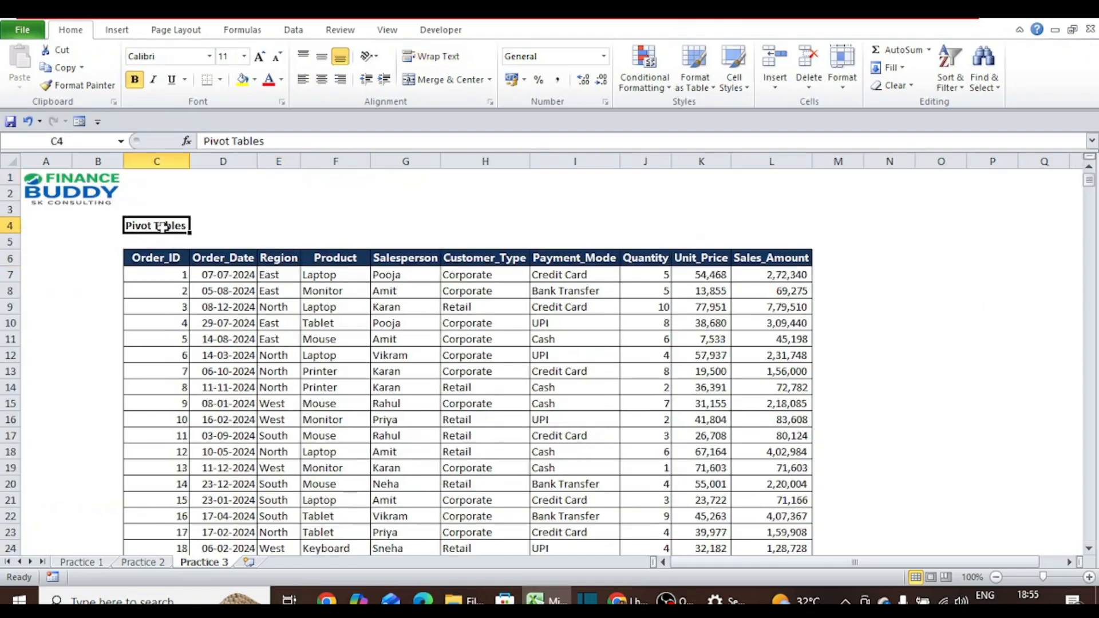
left_click(150, 162)
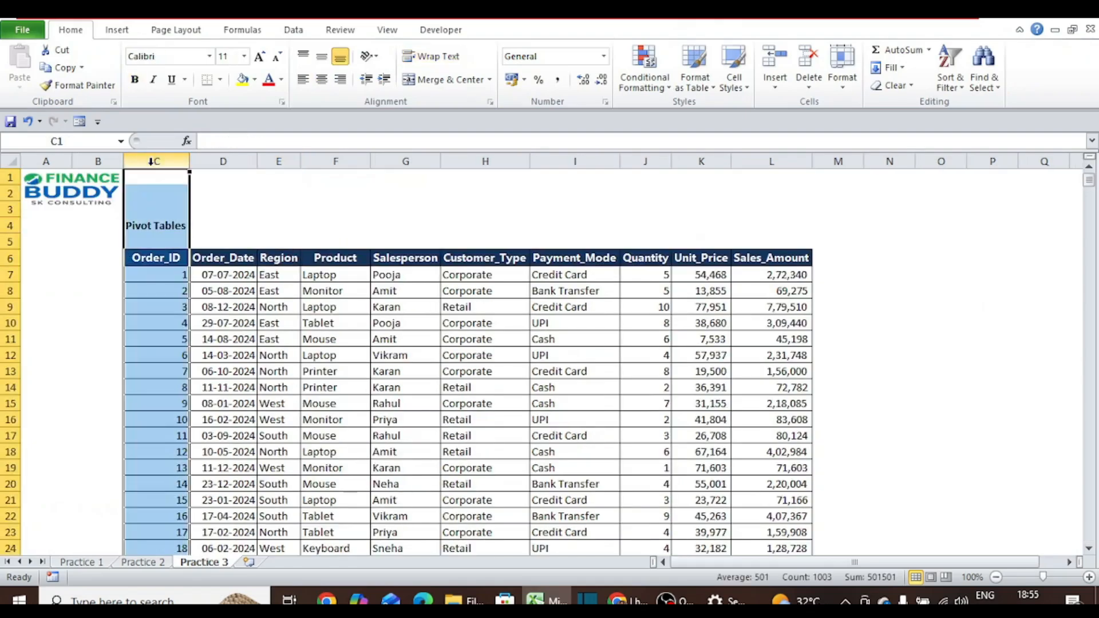
key("ctrl+shift+plus")
Clear the "Pivot Tables" title from cell D4 above the order table
left_click(189, 223)
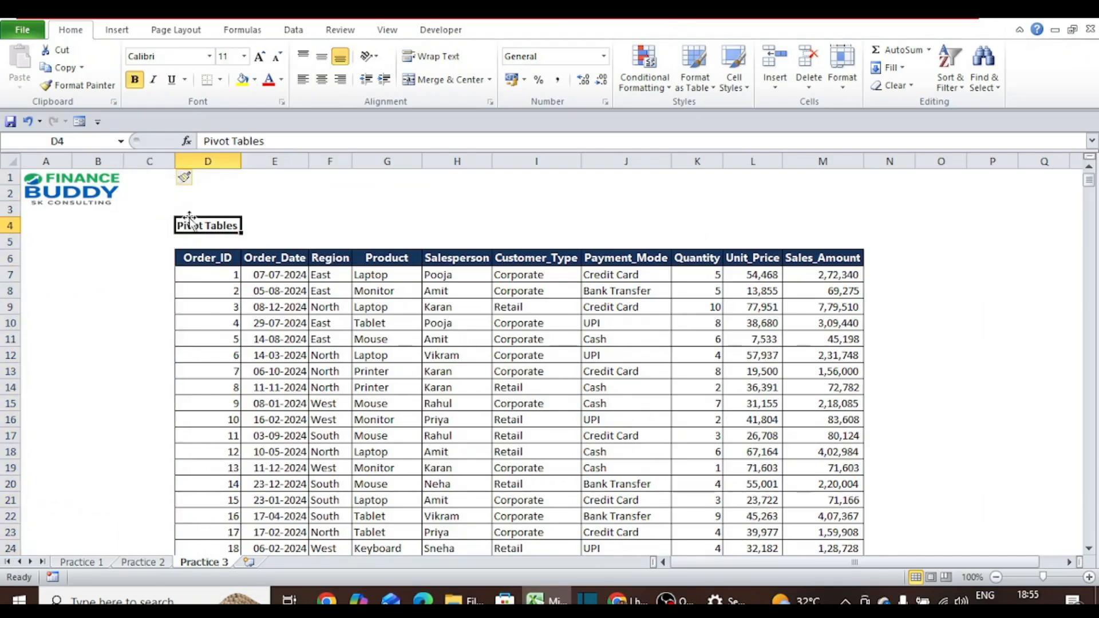
key("Delete")
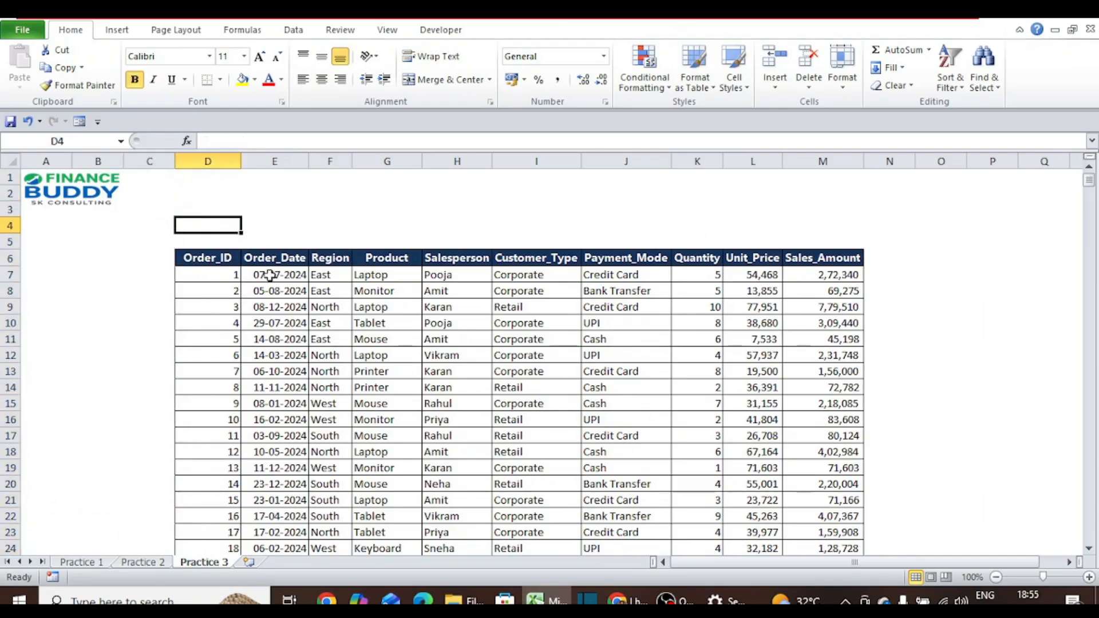
left_click(224, 258)
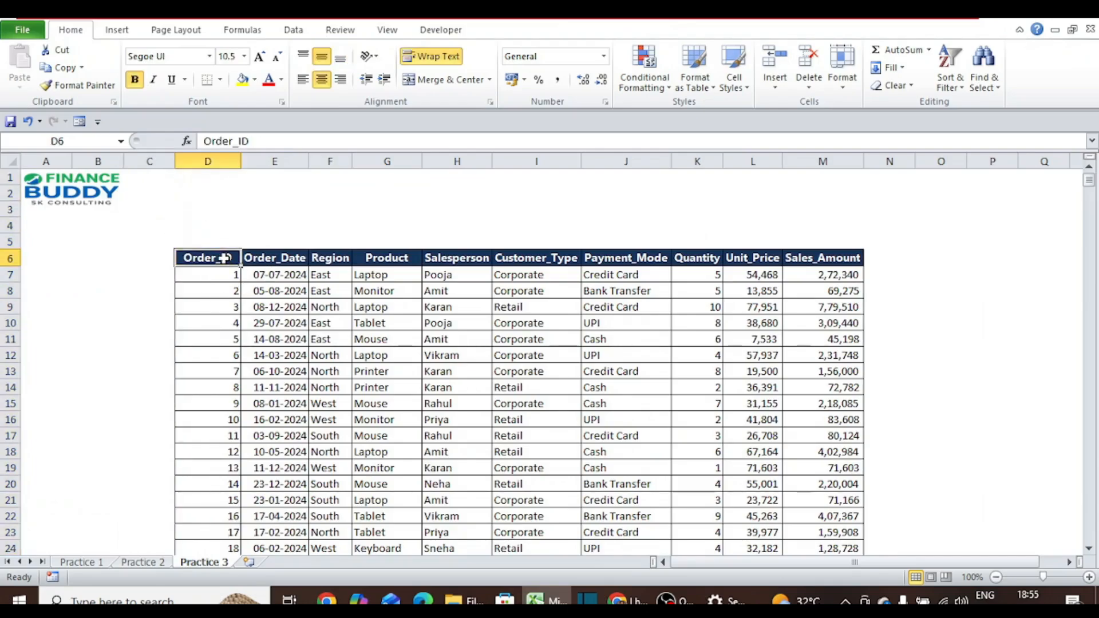
left_click(342, 344)
Move the entire order table up so that its header row starts in cell D1
left_click(208, 177)
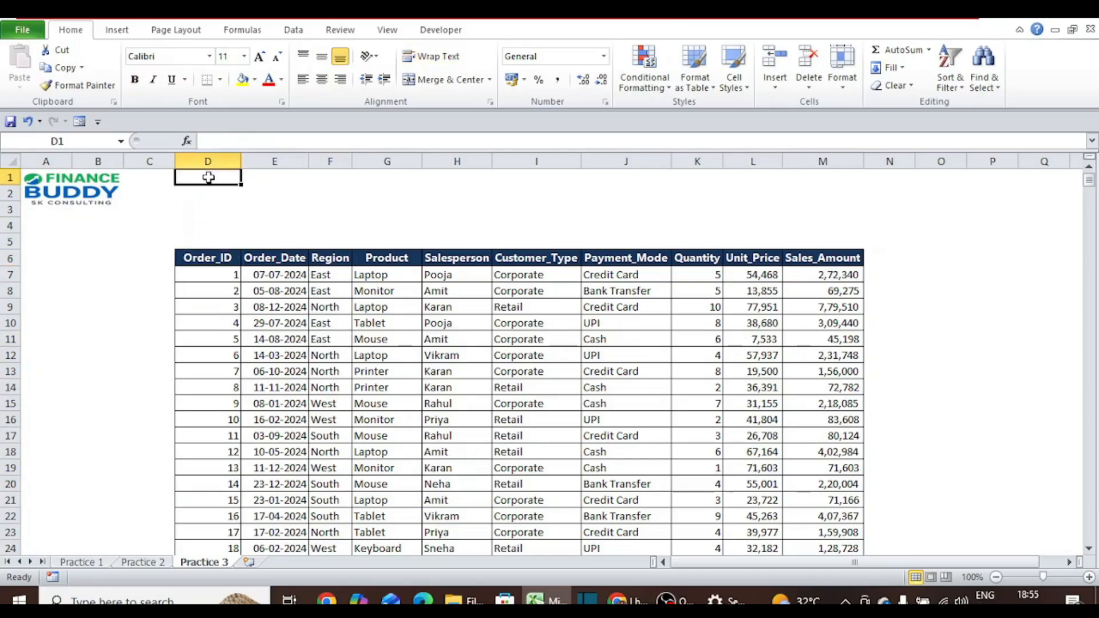
key("ctrl+Down")
key("ctrl+shift+Right")
key("ctrl+shift+Down")
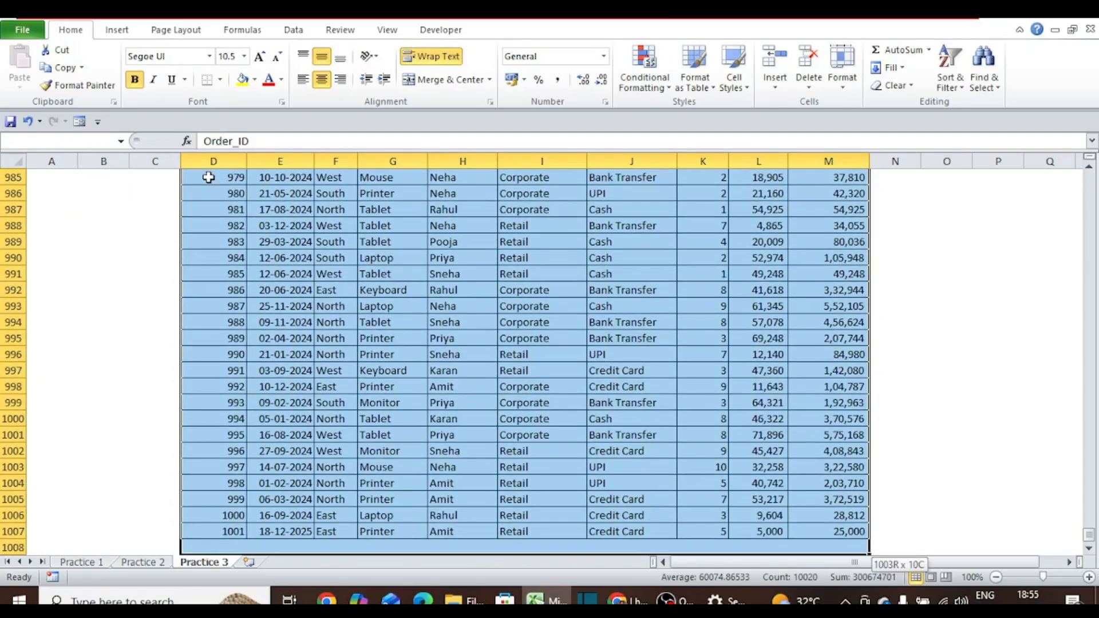
key("ctrl+Up")
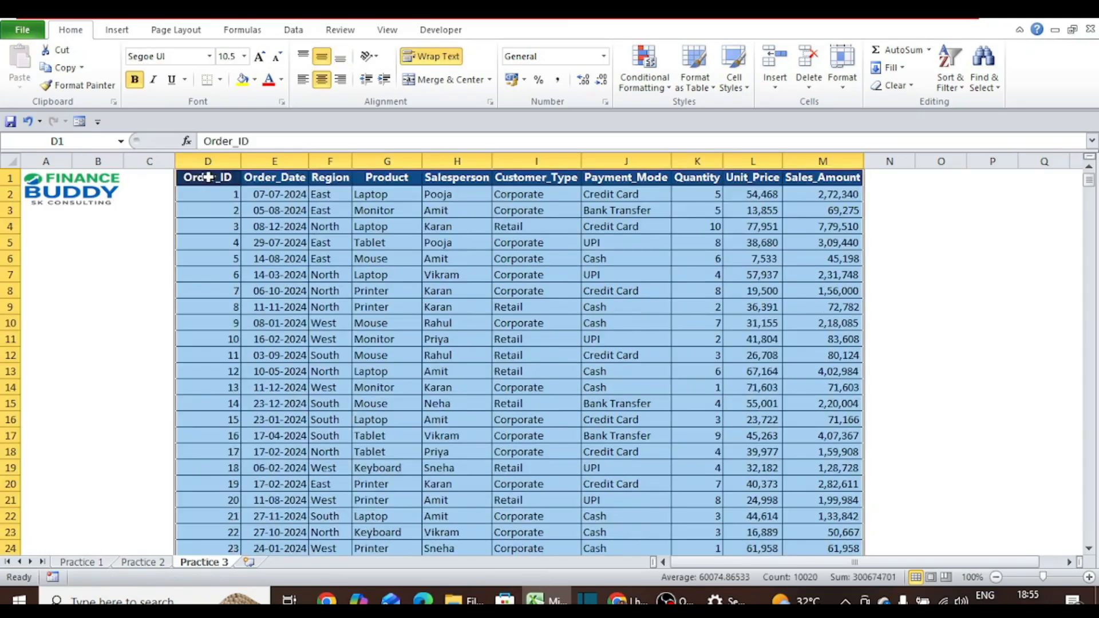
left_click(208, 177)
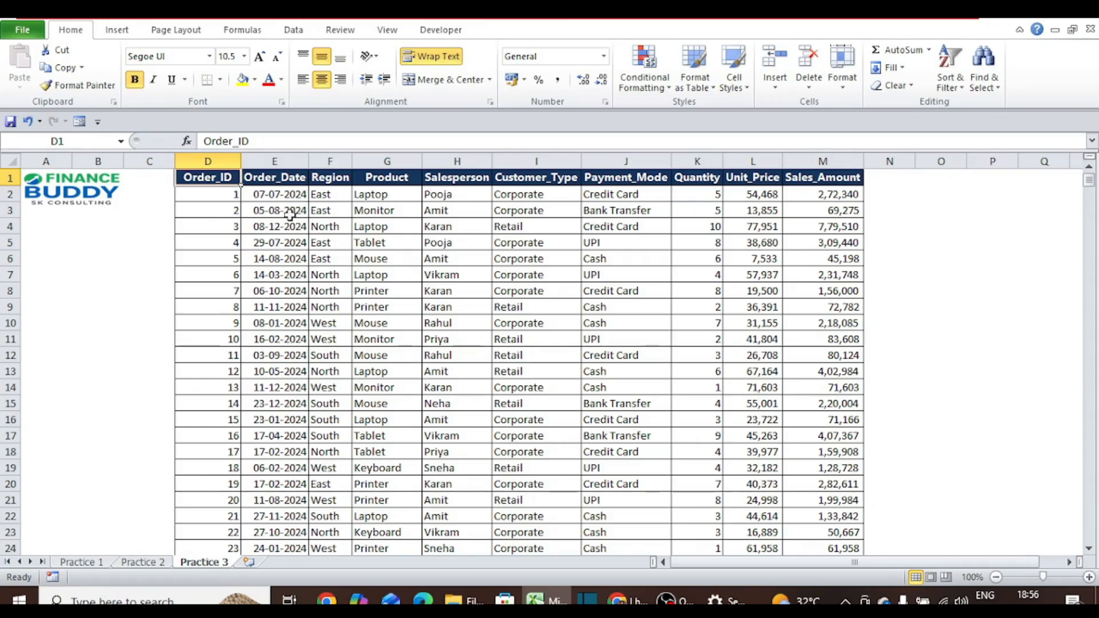
Change the Practice 2 PivotTable's data source to the entire columns 'Practice 3'!$D:$M and collapse the (blank) row group
left_click(150, 564)
left_click(304, 346)
right_click(303, 347)
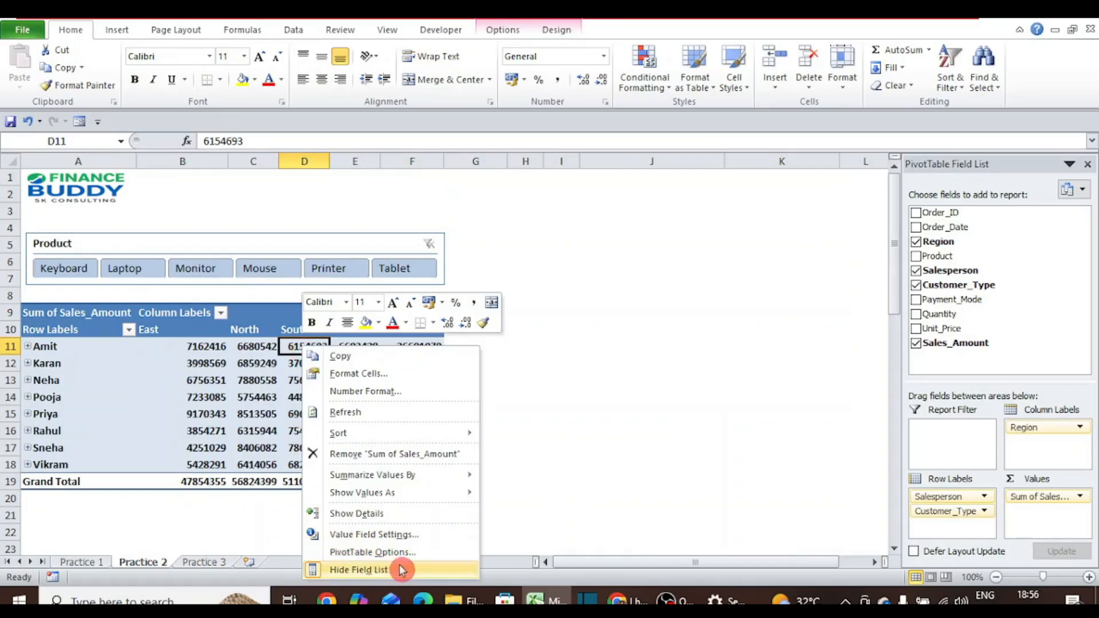
left_click(503, 29)
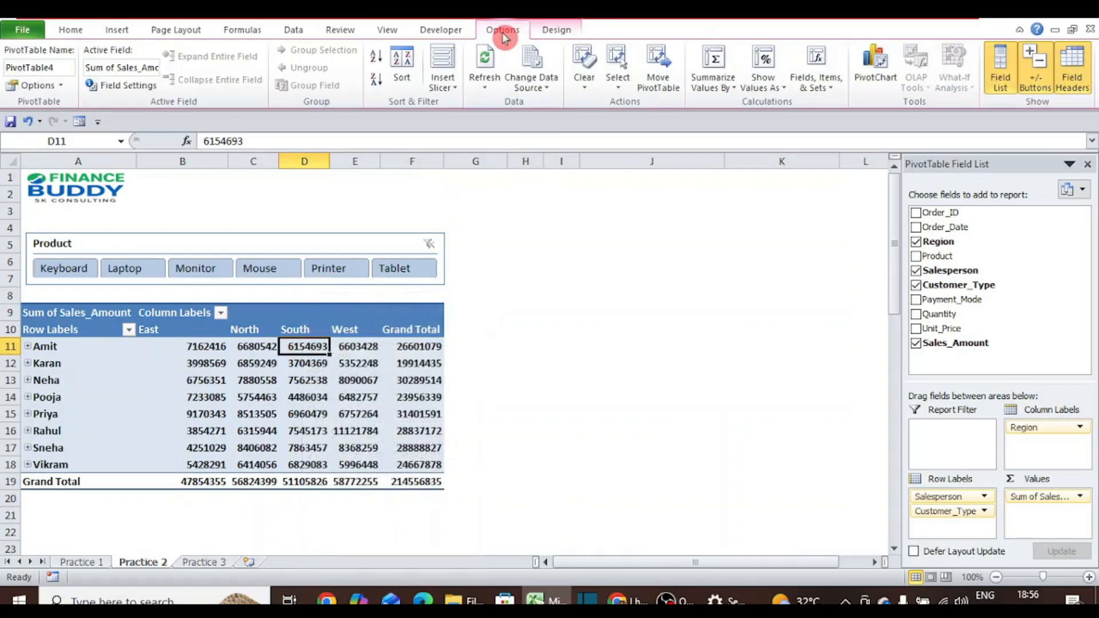
left_click(553, 55)
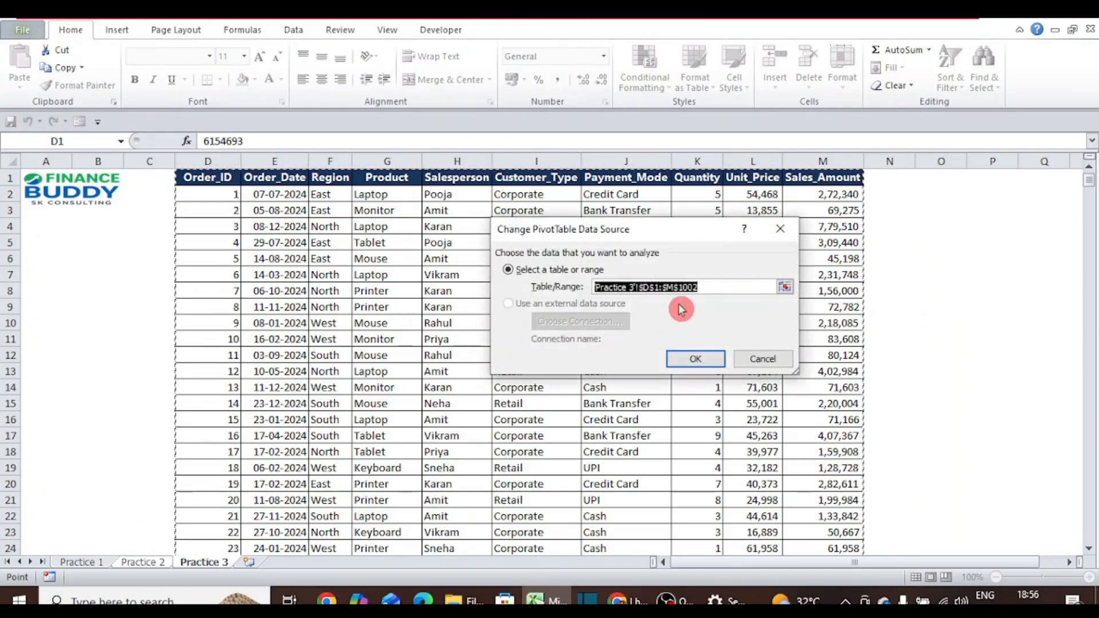
left_click(713, 290)
key("BackSpace")
key("BackSpace")
key("BackSpace")
key("BackSpace")
key("BackSpace")
key("BackSpace")
key("BackSpace")
key("BackSpace")
key("BackSpace")
key("BackSpace")
key("BackSpace")
key("BackSpace")
key("BackSpace")
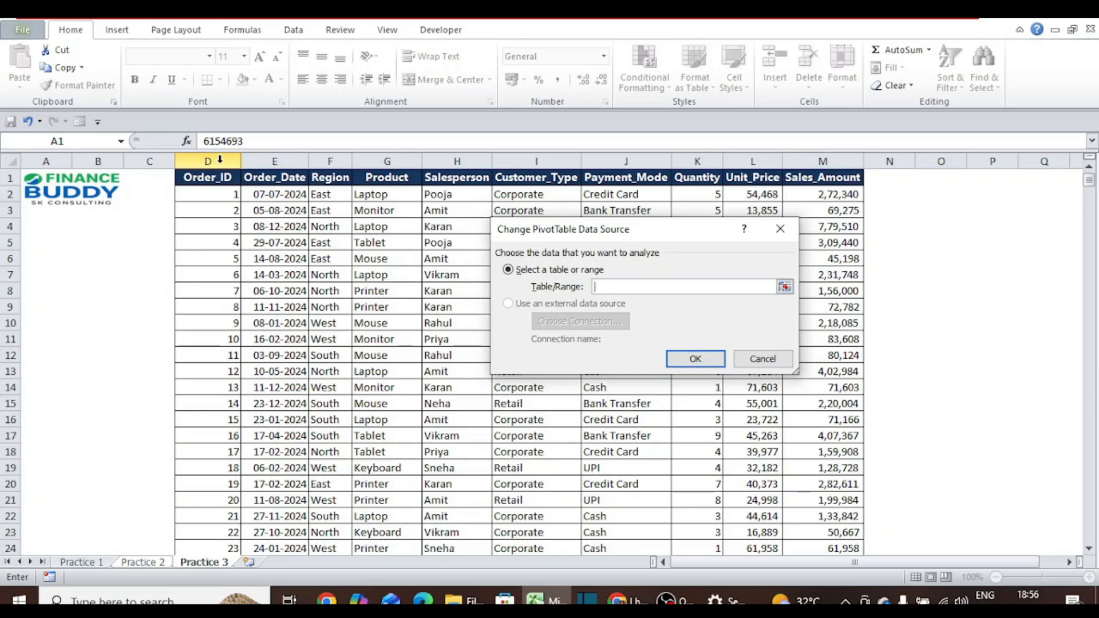
left_click(220, 160)
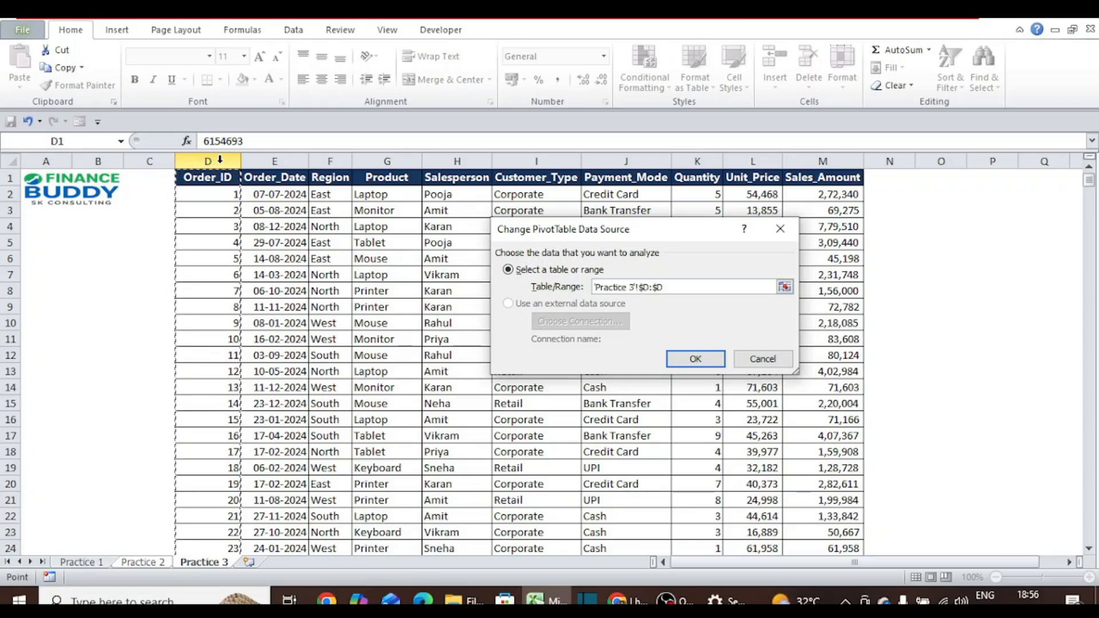
key("shift+Right")
key("shift+Right")
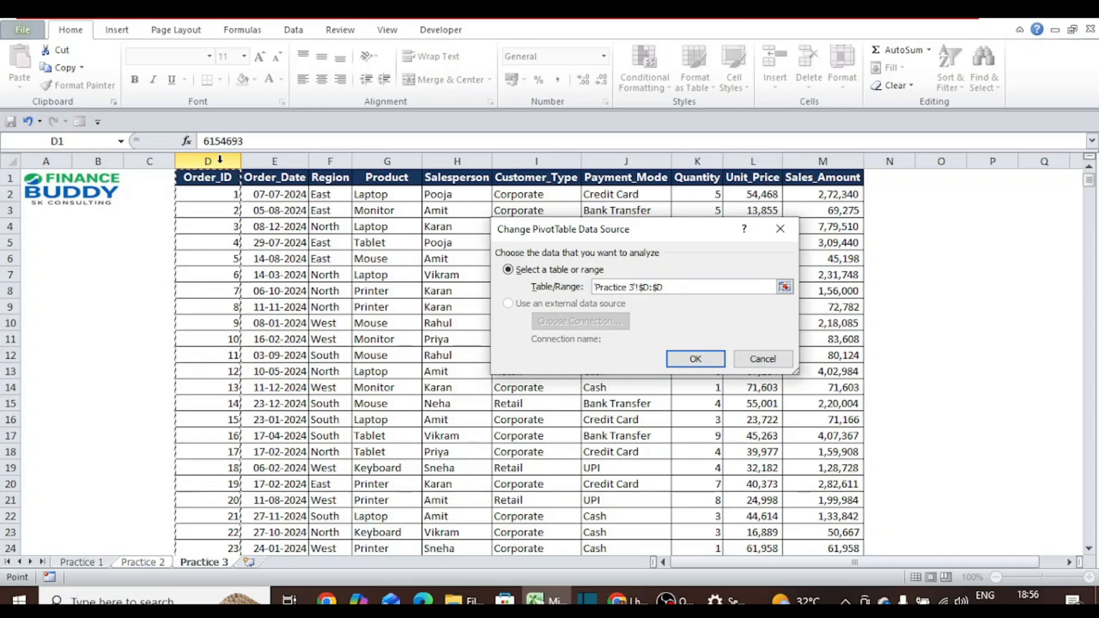
key("shift+Right")
key("shift+Right")
key("shift+Right")
key("shift+Right")
key("shift+Right")
key("shift+Right")
key("shift+Right")
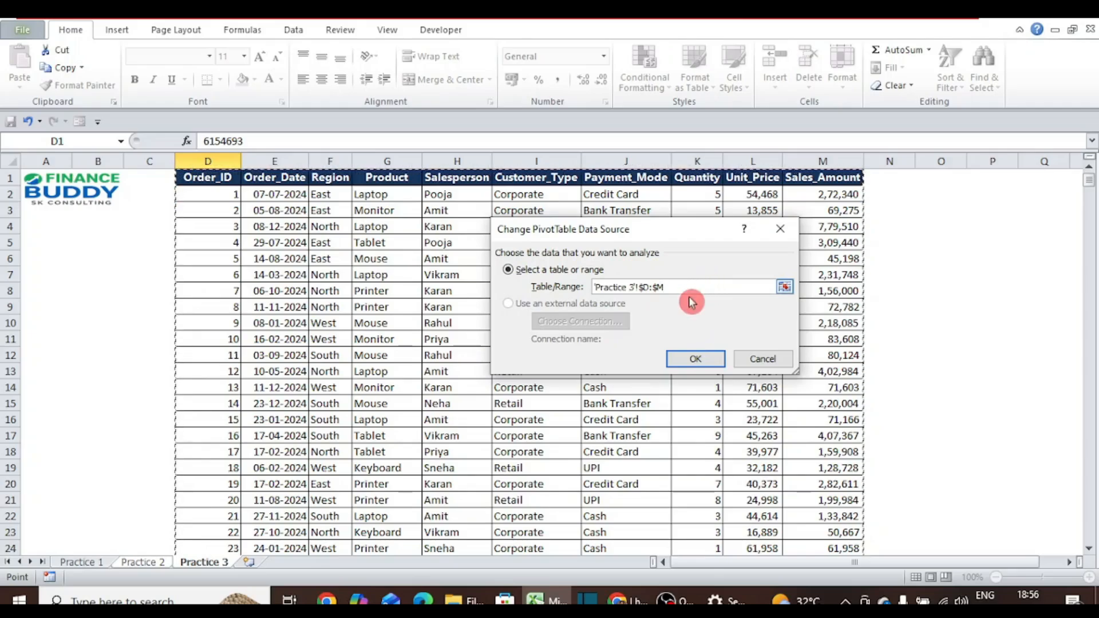
left_click(695, 358)
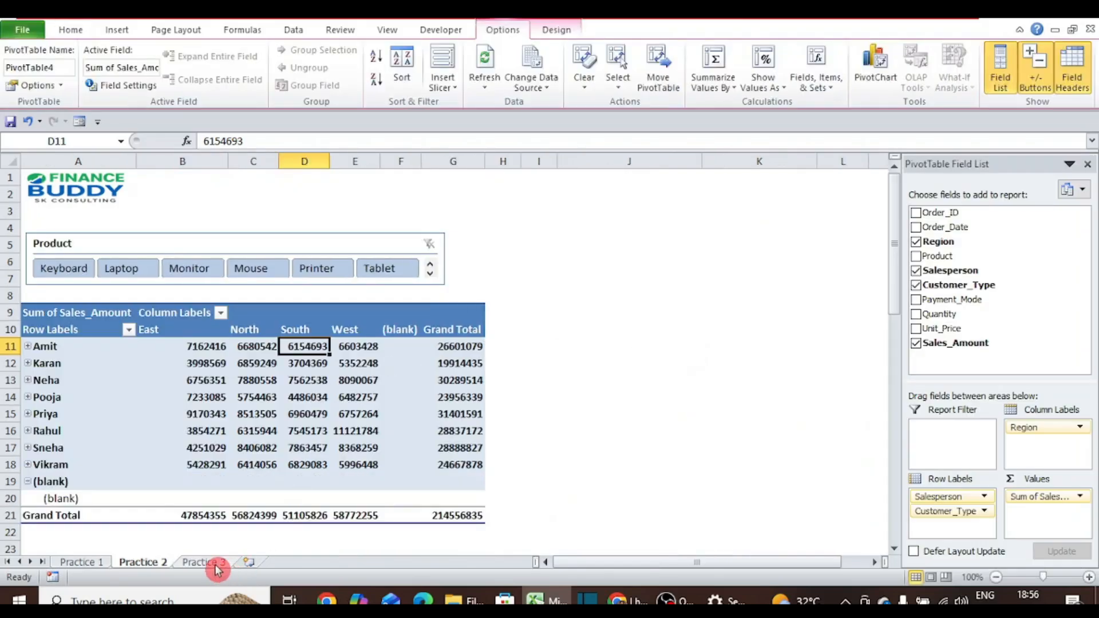
left_click(27, 481)
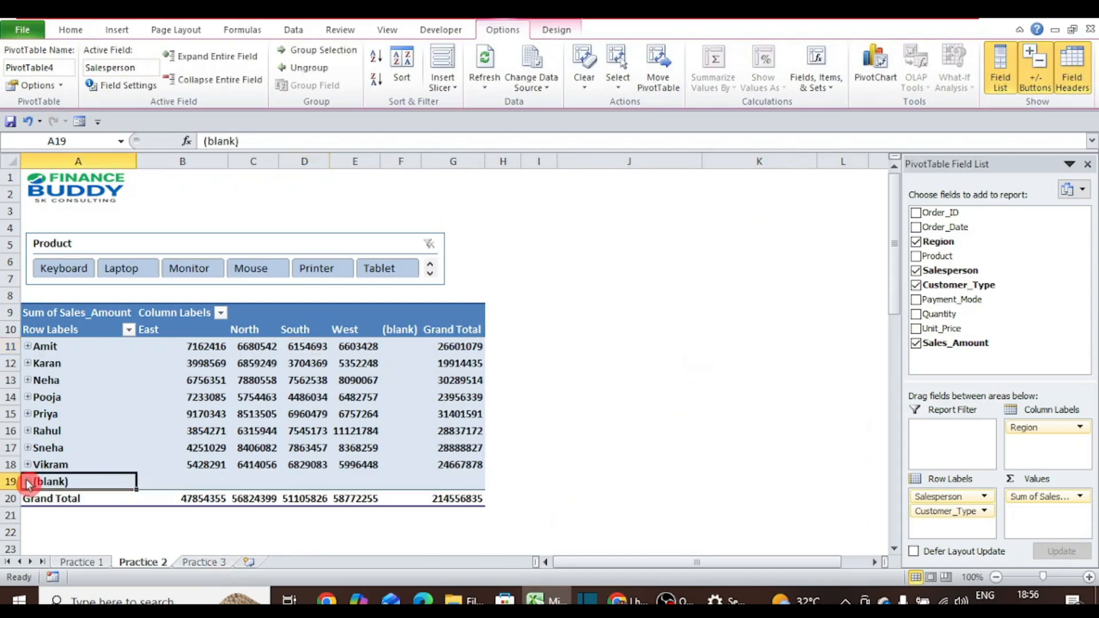
Duplicate the last order record on the Practice 3 sheet into row 1003, directly beneath the table
left_click(196, 563)
left_click(321, 373)
key("ctrl+Down")
key("Down")
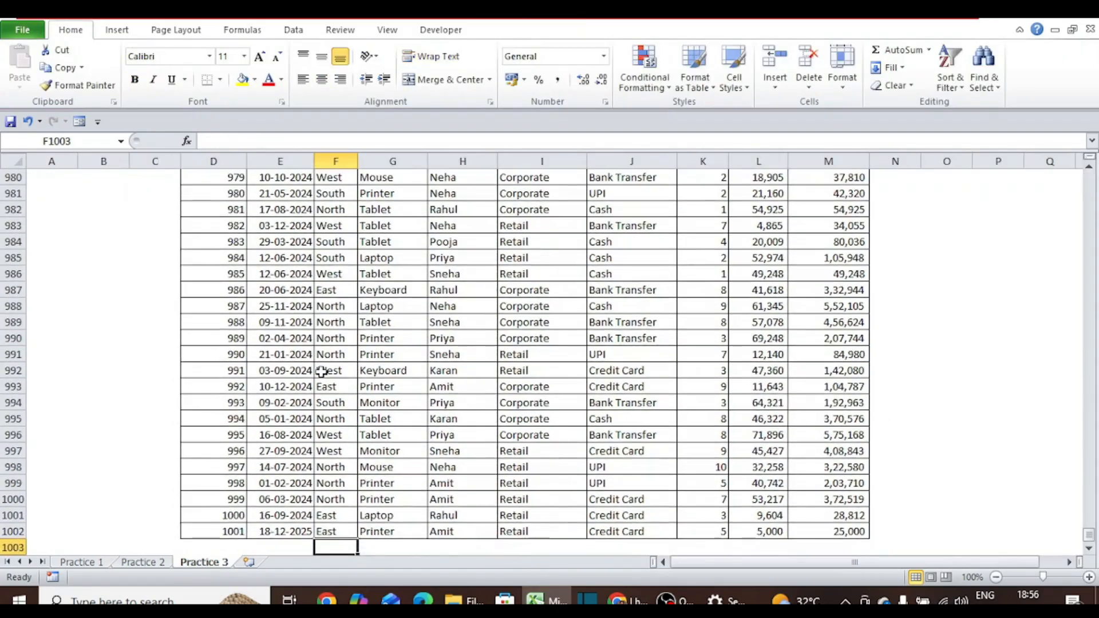
key("Down")
key("Down")
key("Down")
key("Down")
key("Down")
key("Down")
key("Down")
key("Down")
key("ctrl+Up")
key("Left")
key("Left")
key("Up")
key("Down")
key("shift+ctrl+Right")
key("ctrl+c")
key("Down")
key("Return")
Set the Order_ID of the duplicated record in row 1003 to 1002
key("F2")
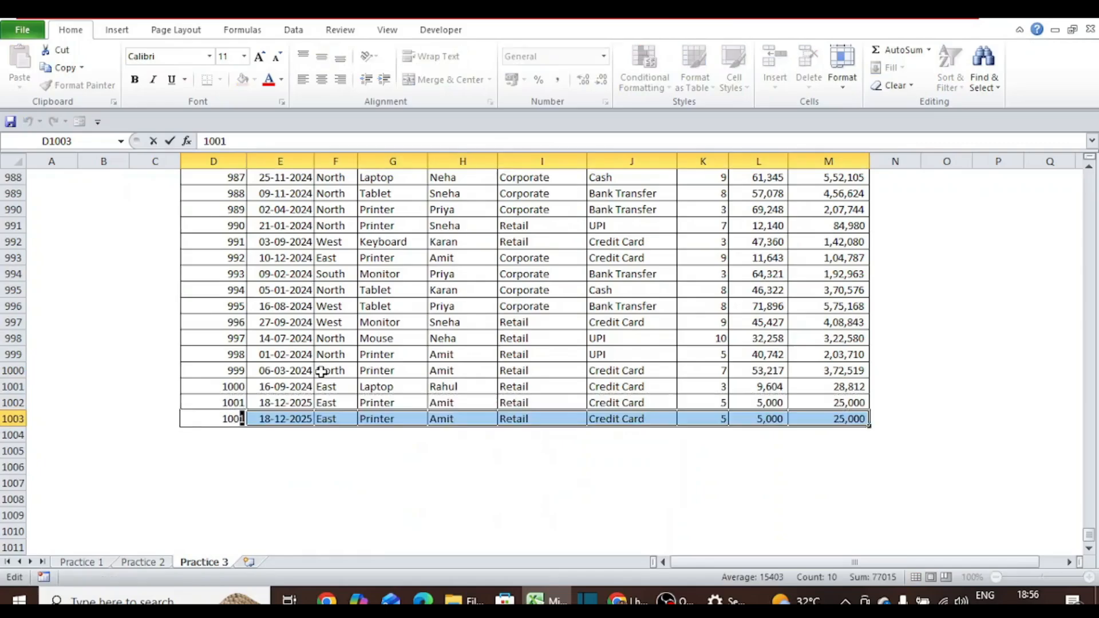
type("2")
key("Tab")
key("Left")
key("Right")
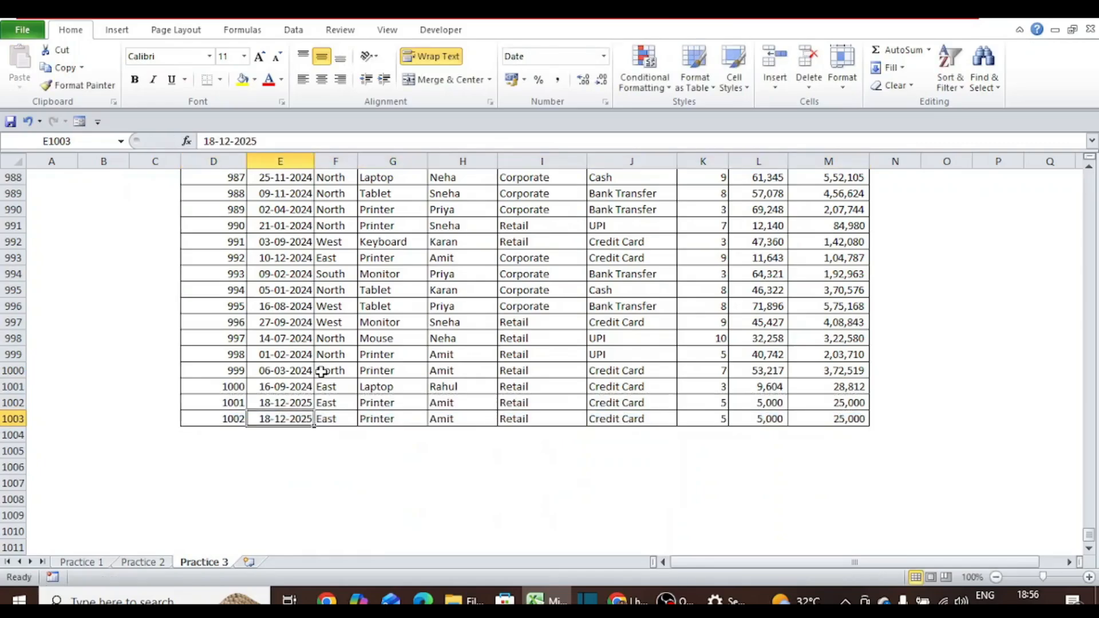
Replace the salesperson in row 1003 with a copy of the one in row 1001
key("Right")
key("Right")
key("Right")
key("Right")
key("Left")
key("Left")
key("Right")
key("Up")
key("Up")
key("ctrl+c")
key("Down")
key("Down")
key("Return")
Change the customer type in row 1003 to Corporate by copying the entry from row 996
key("Right")
key("Up")
key("Up")
key("Up")
key("Up")
key("Up")
key("Up")
key("Up")
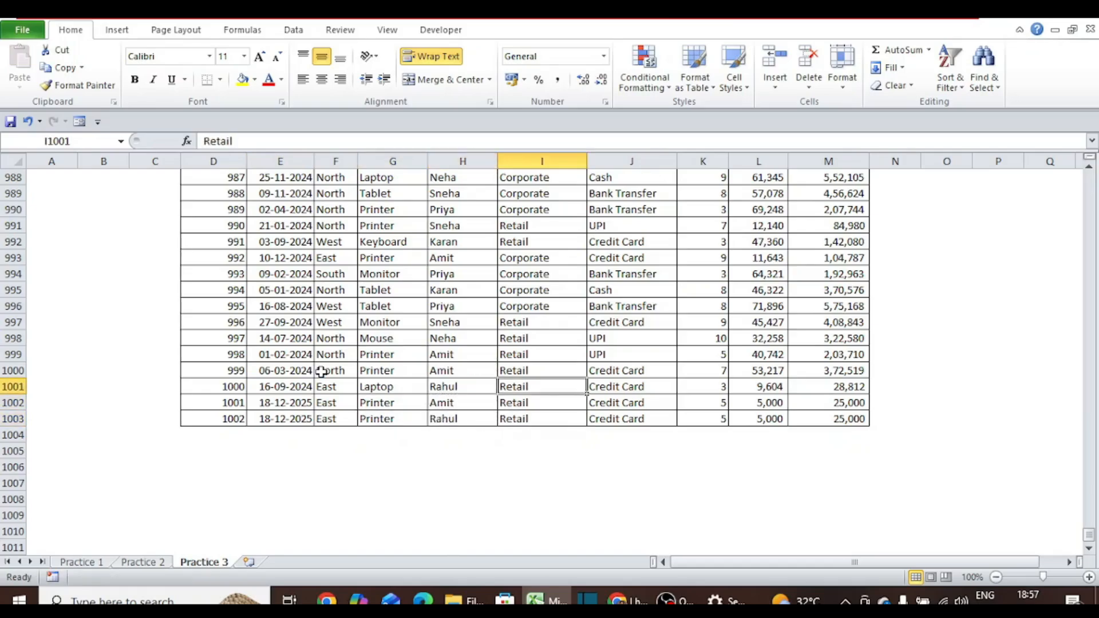
key("ctrl+c")
key("Down")
key("Down")
key("Down")
key("Down")
key("Down")
key("Down")
key("Down")
key("Return")
Change the payment mode in row 1003 to UPI by copying the entry from row 999
key("Right")
key("Up")
key("Up")
key("Up")
key("Up")
key("ctrl+c")
key("Down")
key("Down")
key("Down")
key("Down")
Set the new order's quantity to 10 and its unit price to 100000 in row 1003
key("Right")
type("10")
key("Right")
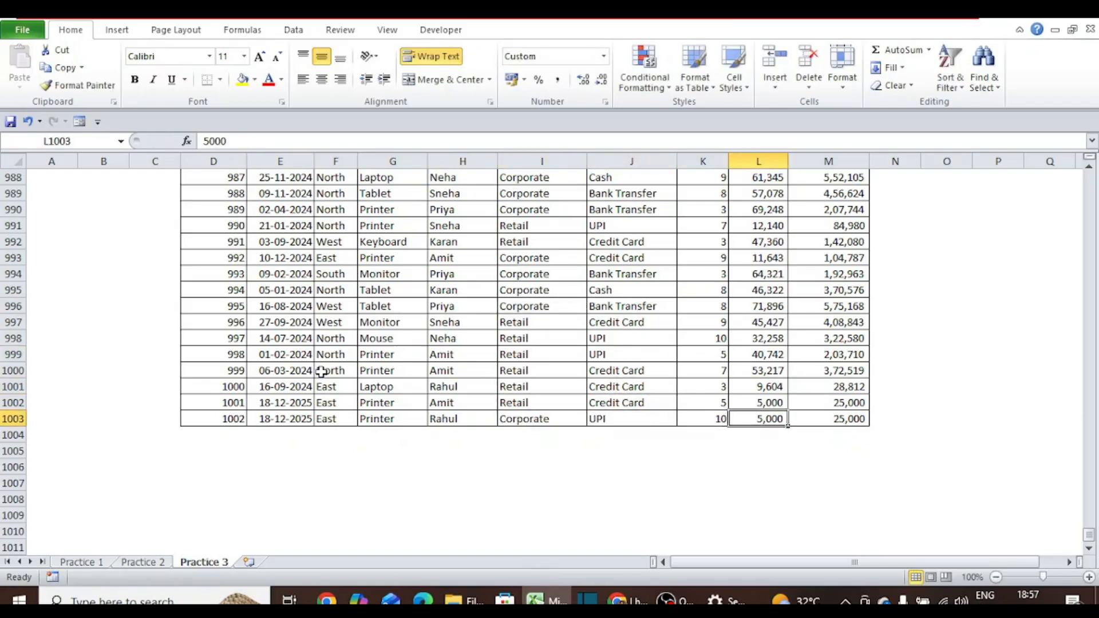
type("1")
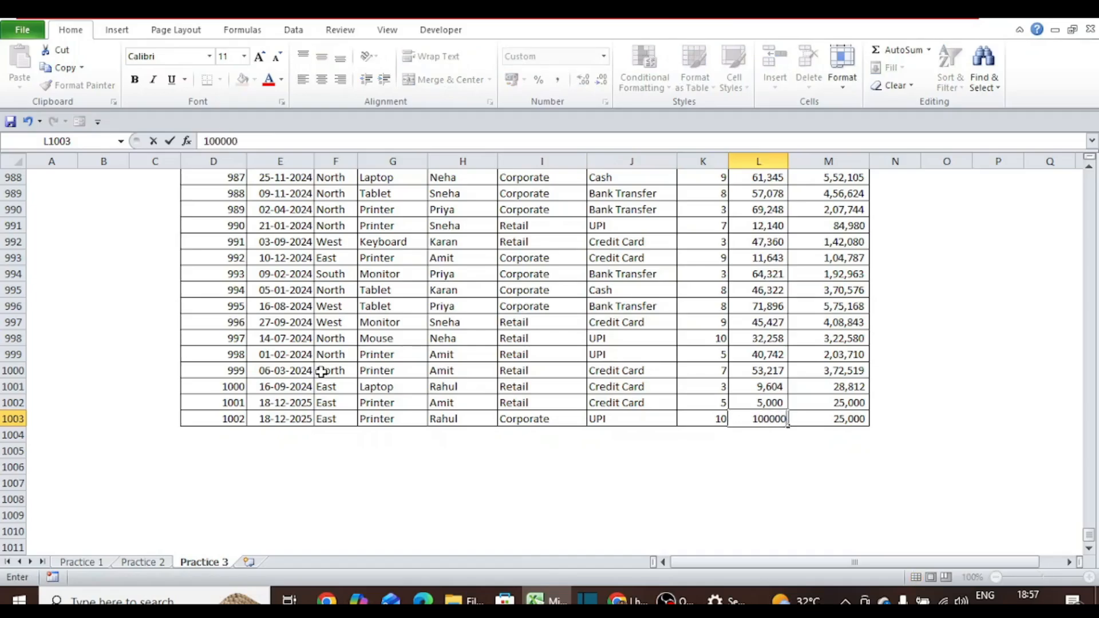
key("ctrl+Return")
key("Right")
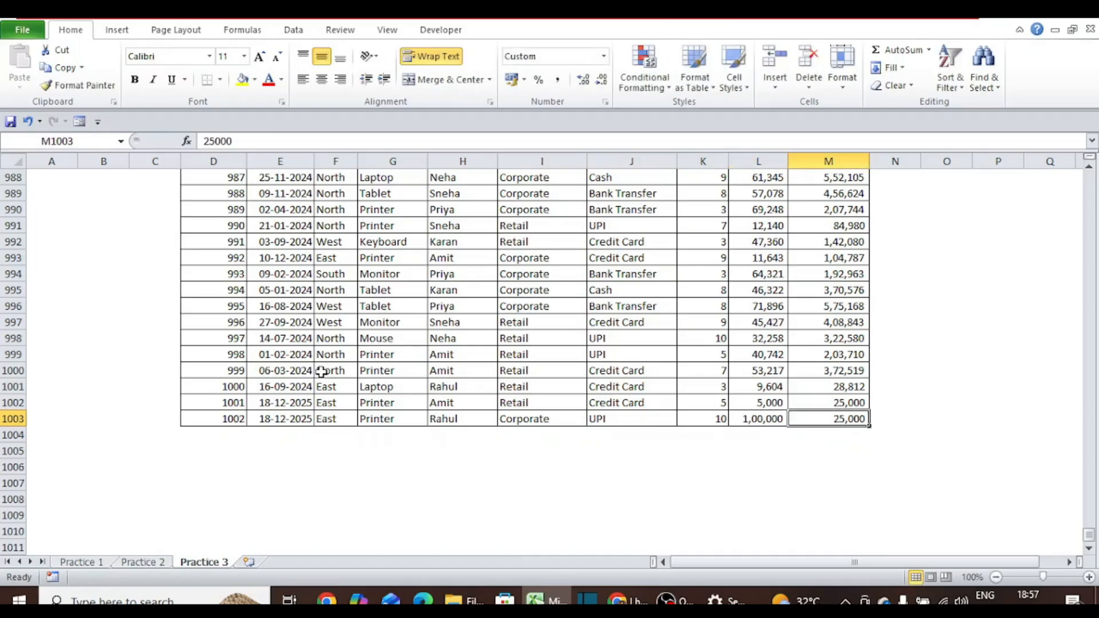
Calculate the new order's sales amount in M1003 with the formula =K1003*L1003
type("=")
key("Left")
key("Left")
type("*")
key("Left")
key("ctrl+Return")
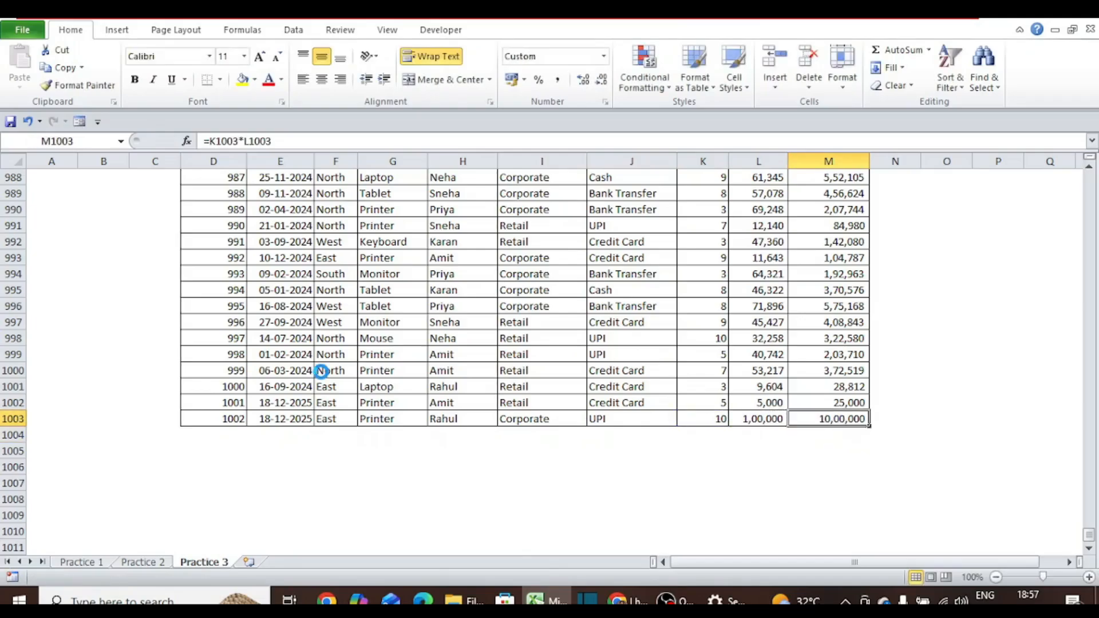
Format all Practice 2 PivotTable values with thousands separators and no decimals, and widen the Grand Total column
left_click(142, 561)
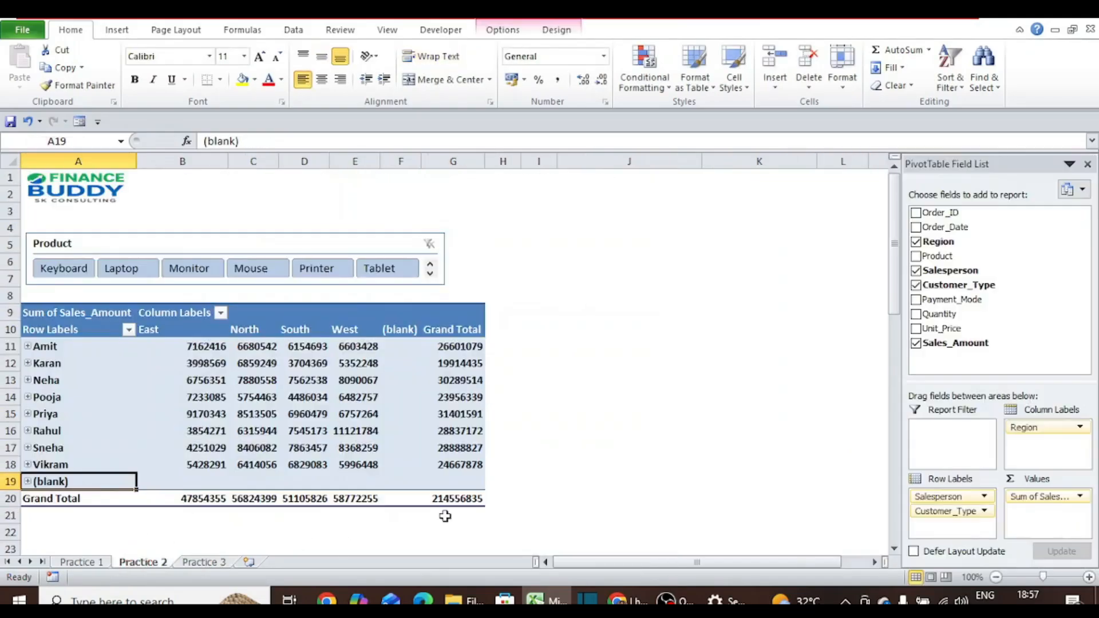
left_click(437, 499)
left_click(194, 349)
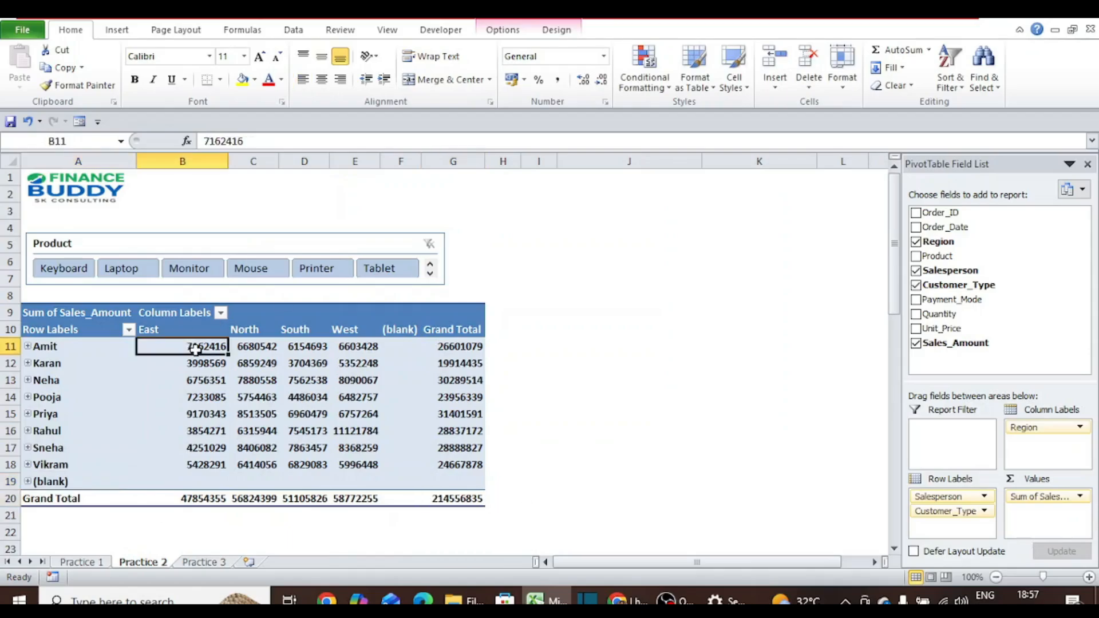
key("ctrl+shift+Right")
key("ctrl+shift+Right")
key("ctrl+shift+Down")
key("ctrl+shift+Down")
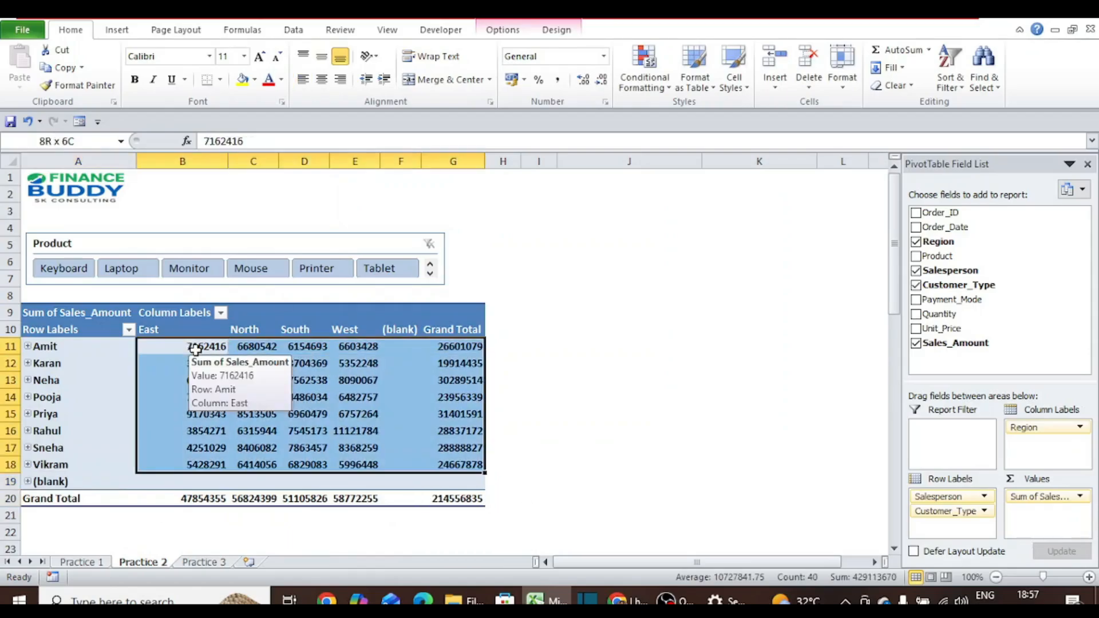
left_click(558, 80)
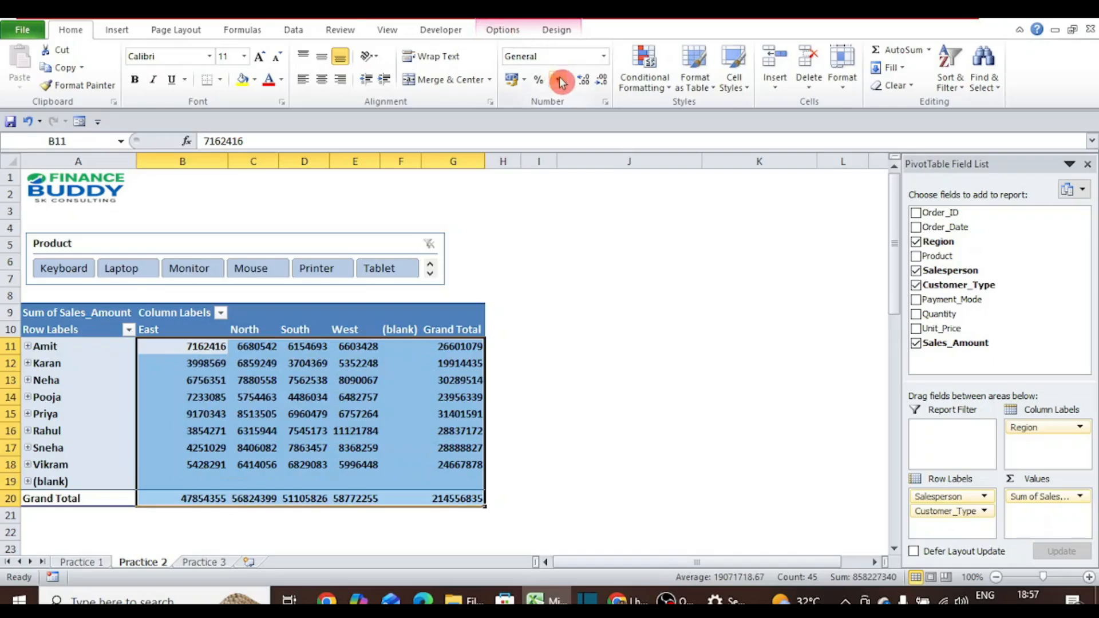
left_click(601, 80)
left_click(601, 80)
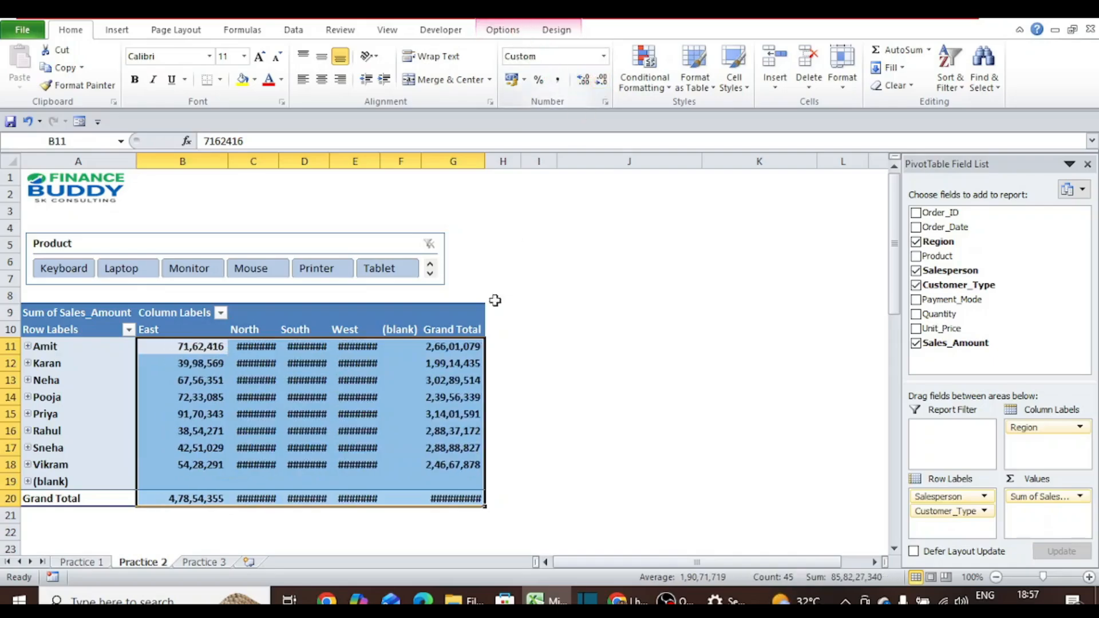
left_click_drag(485, 166, 492, 166)
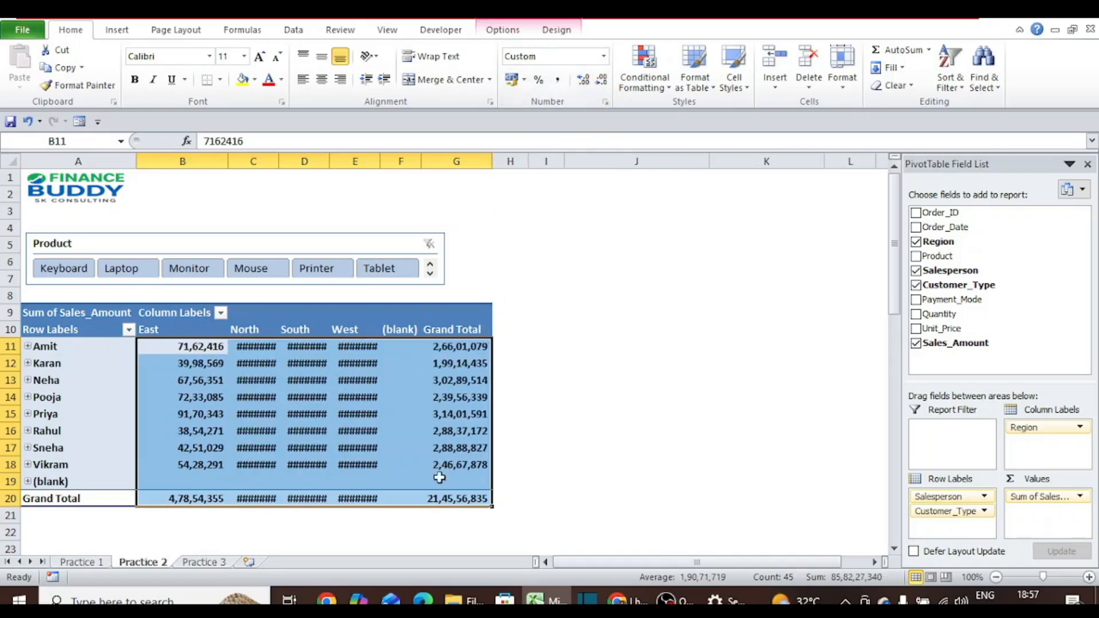
Refresh the Practice 2 PivotTable to include the newly added order
left_click(460, 498)
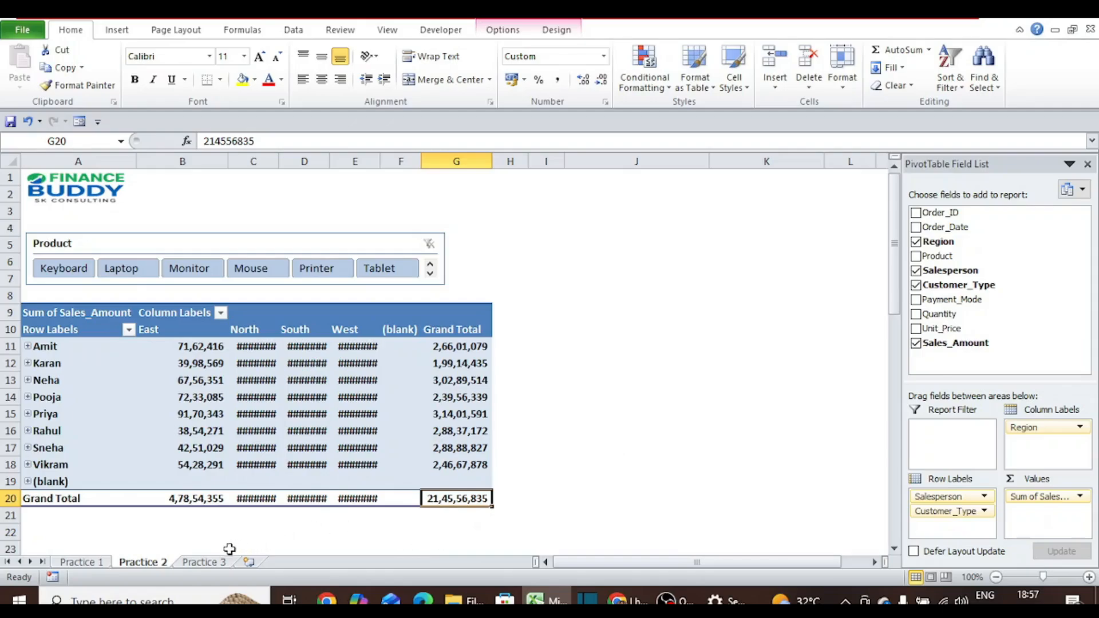
right_click(304, 399)
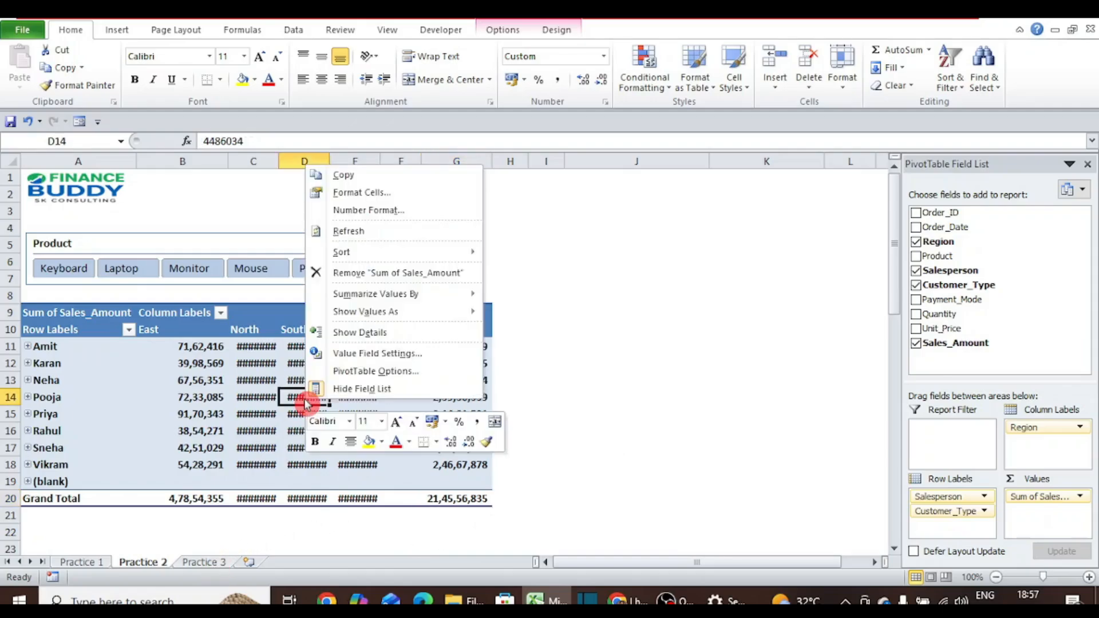
left_click(402, 233)
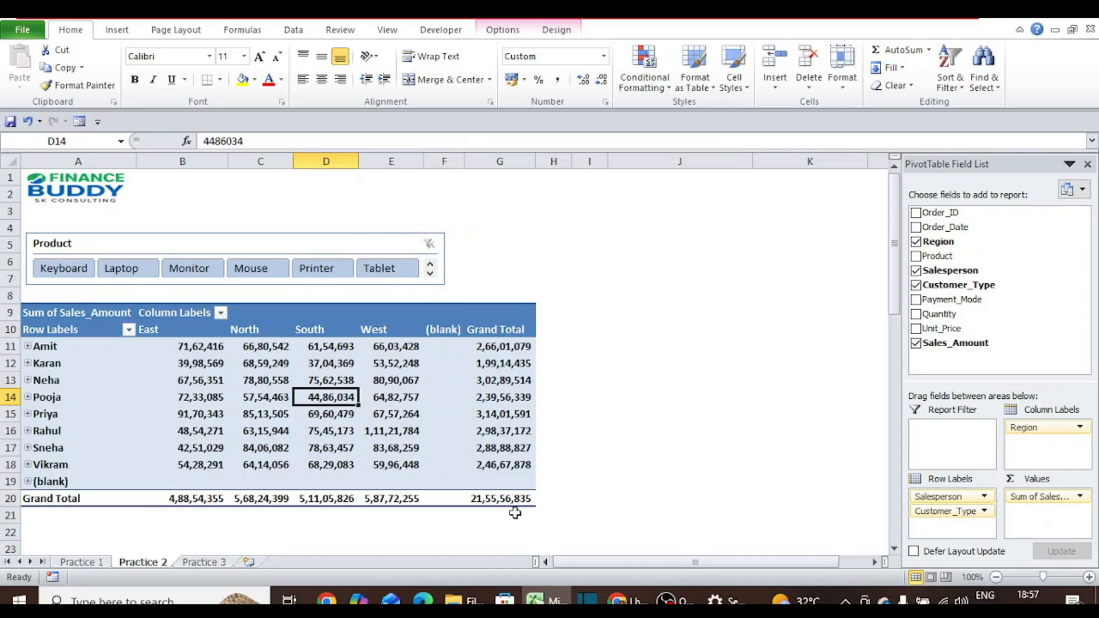
Examine the empty rows beneath the last order on the Practice 3 sheet, which the PivotTable source also covers, and return to Practice 2
left_click(201, 563)
left_click(150, 565)
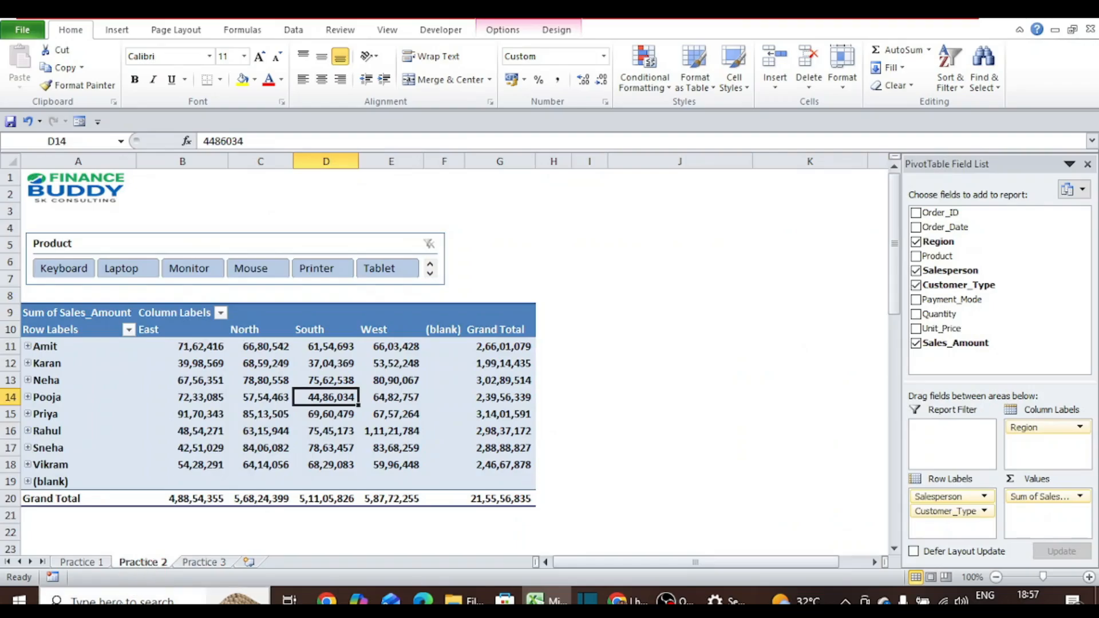
left_click(201, 563)
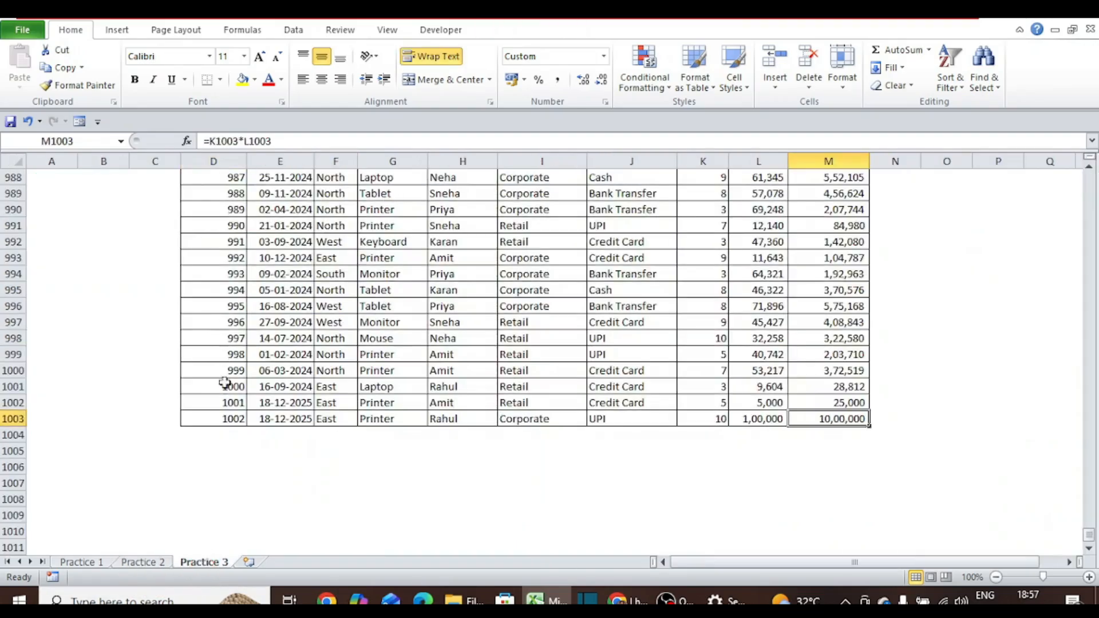
left_click(225, 413)
key("Return")
key("Down")
key("Down")
key("Down")
key("Down")
key("Down")
key("Down")
key("Down")
key("Down")
key("Down")
key("Down")
key("Down")
key("Down")
key("Down")
key("Down")
key("Up")
key("Up")
key("Up")
key("Up")
key("Up")
key("Up")
key("Up")
key("Up")
key("Up")
key("Up")
key("Up")
key("Up")
key("Up")
key("Up")
left_click(152, 563)
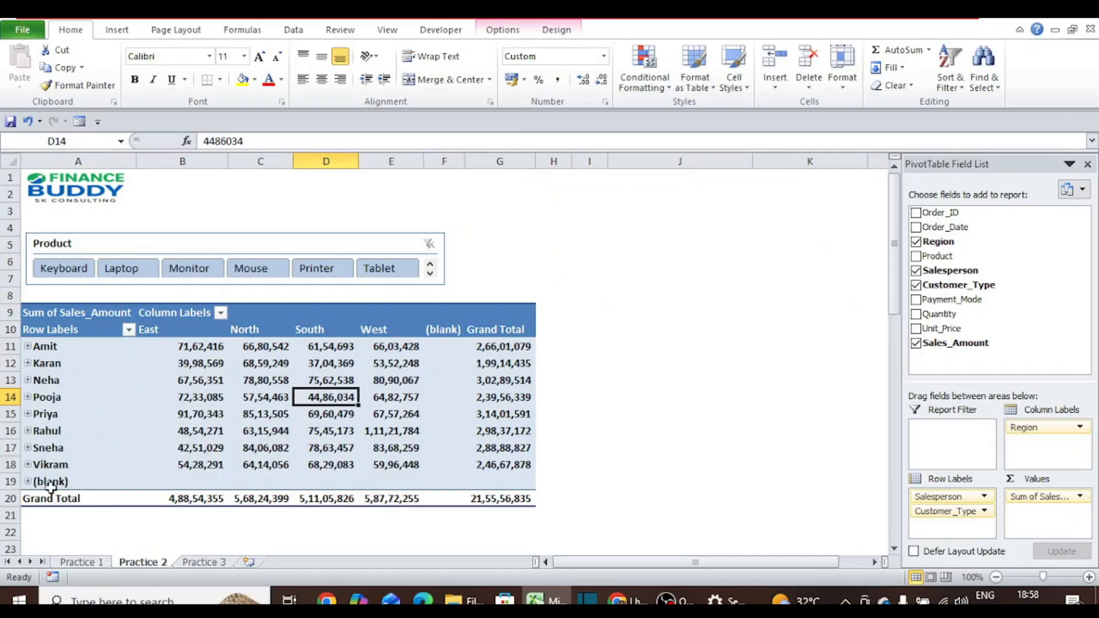
Filter the (blank) item out of the PivotTable's Salesperson row labels
left_click(15, 481)
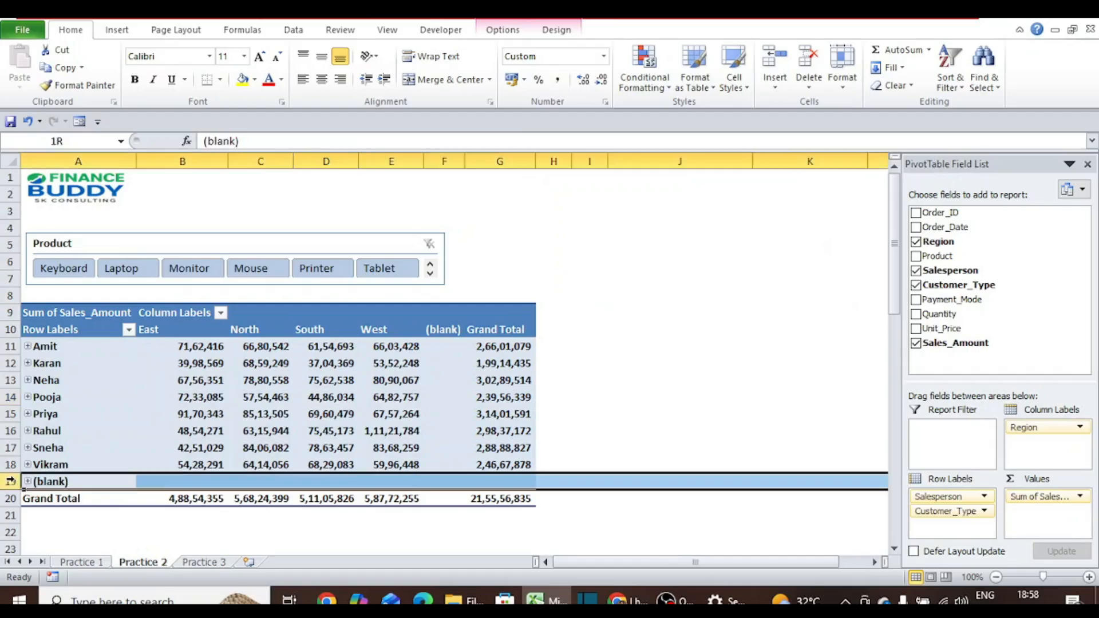
left_click(444, 330)
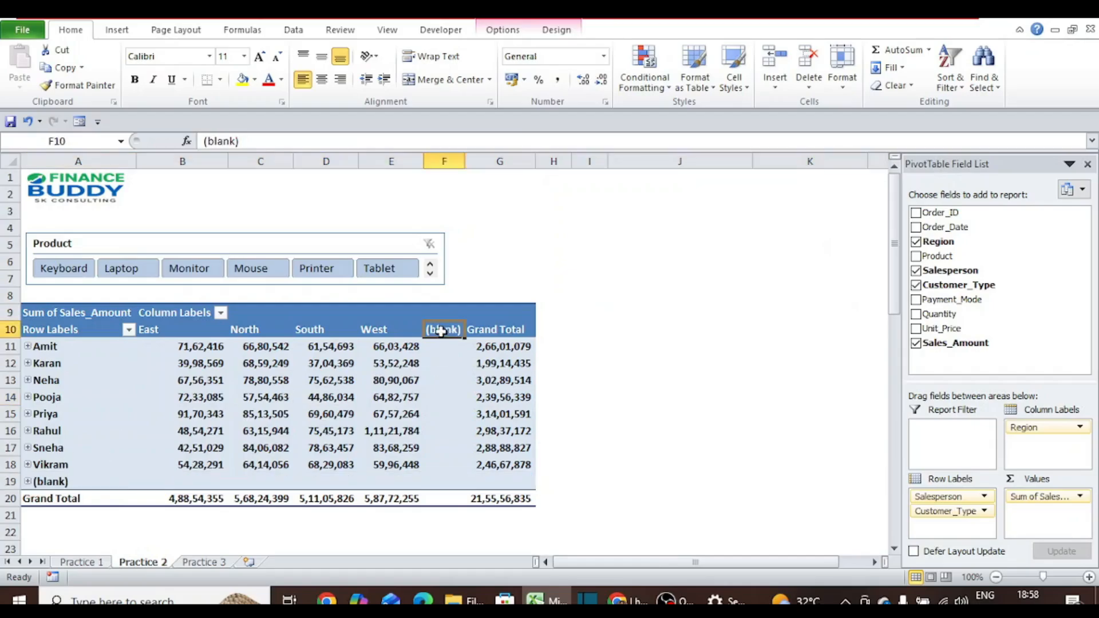
left_click(131, 332)
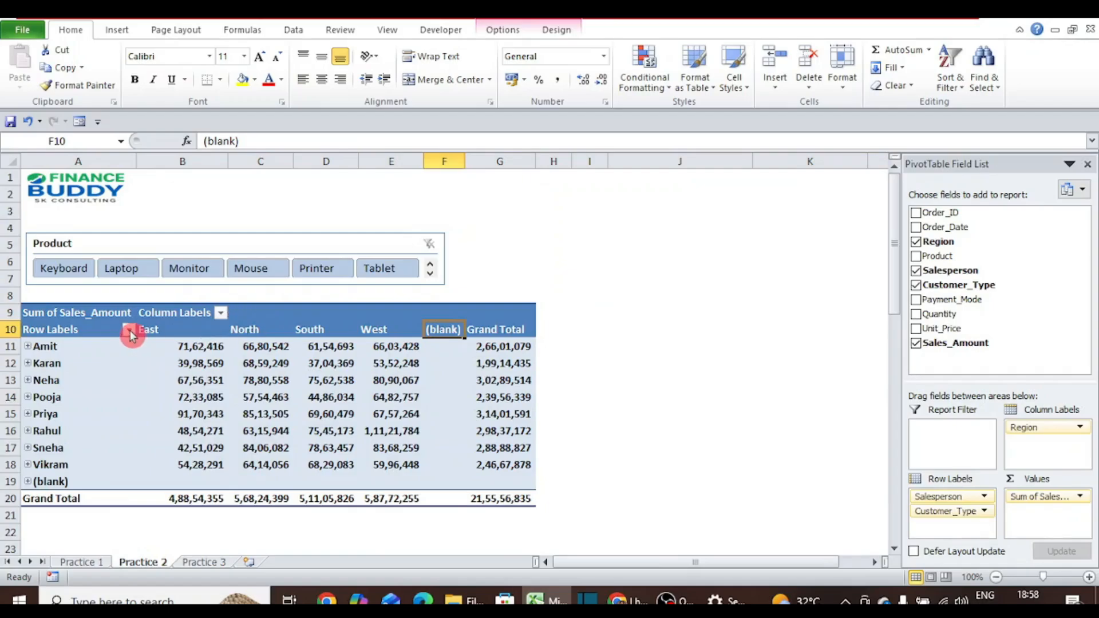
left_click(131, 333)
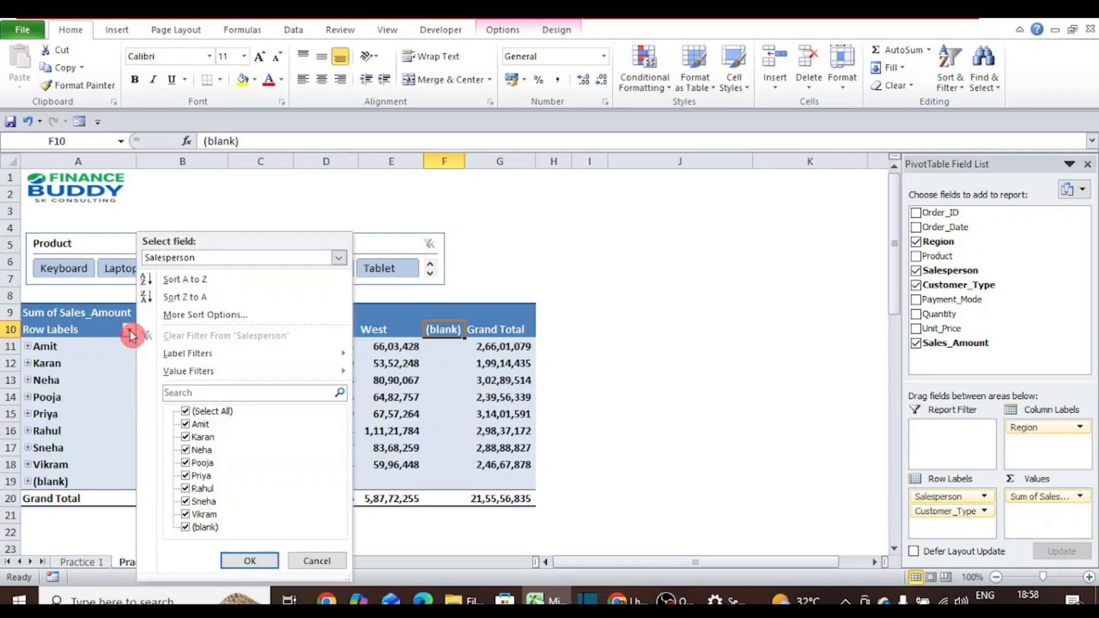
left_click(186, 527)
left_click(249, 561)
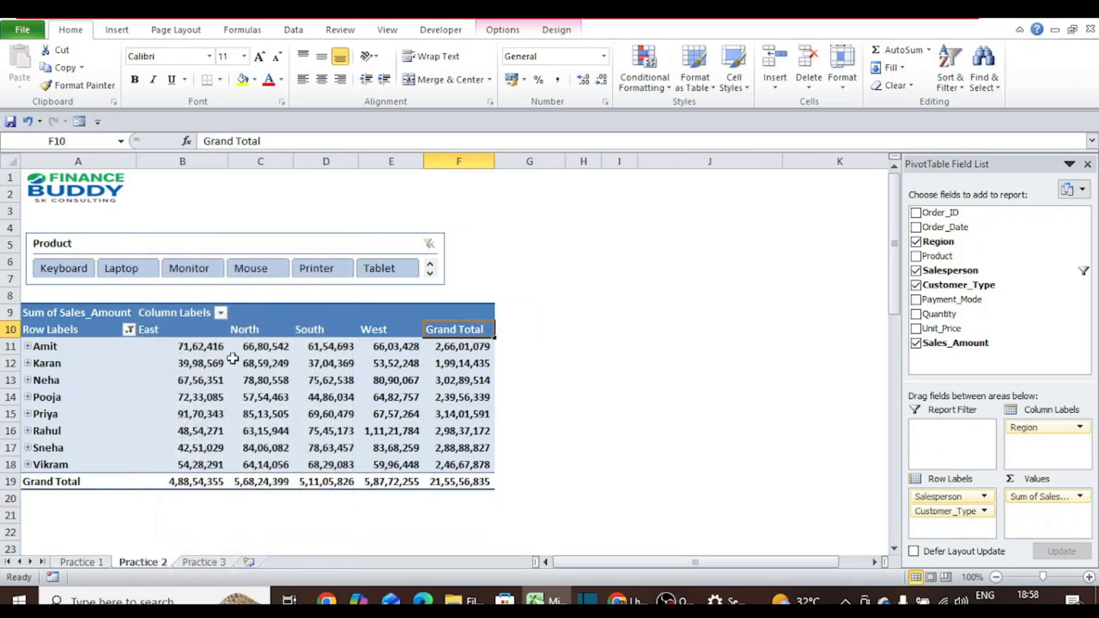
Filter the (blank) item out of the PivotTable's Region column labels
left_click(220, 314)
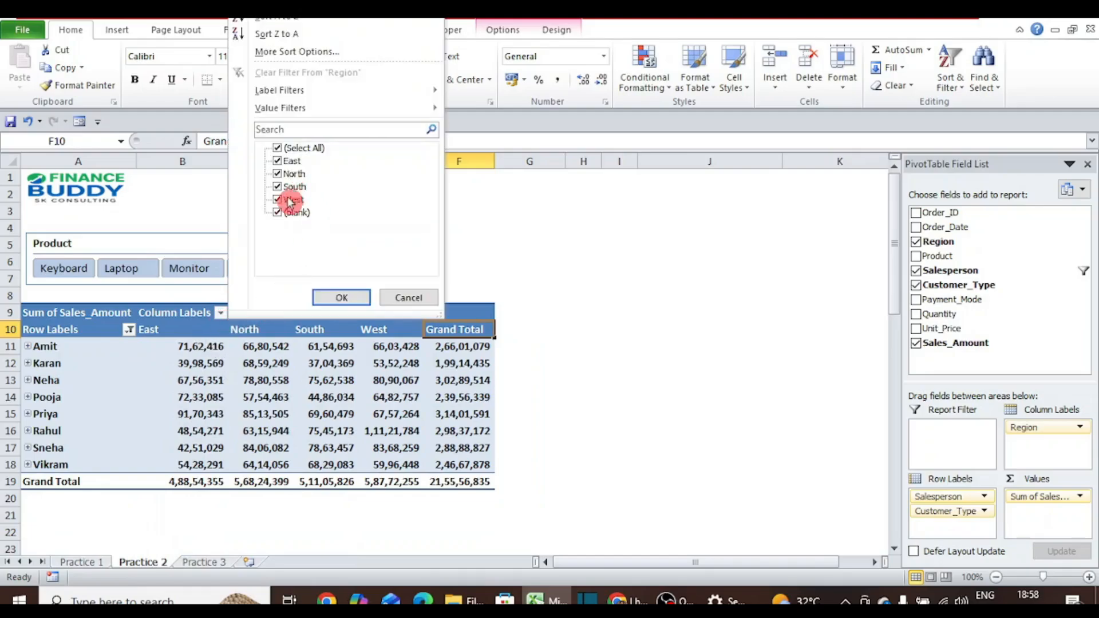
left_click(279, 213)
left_click(341, 297)
left_click(387, 363)
left_click(444, 331)
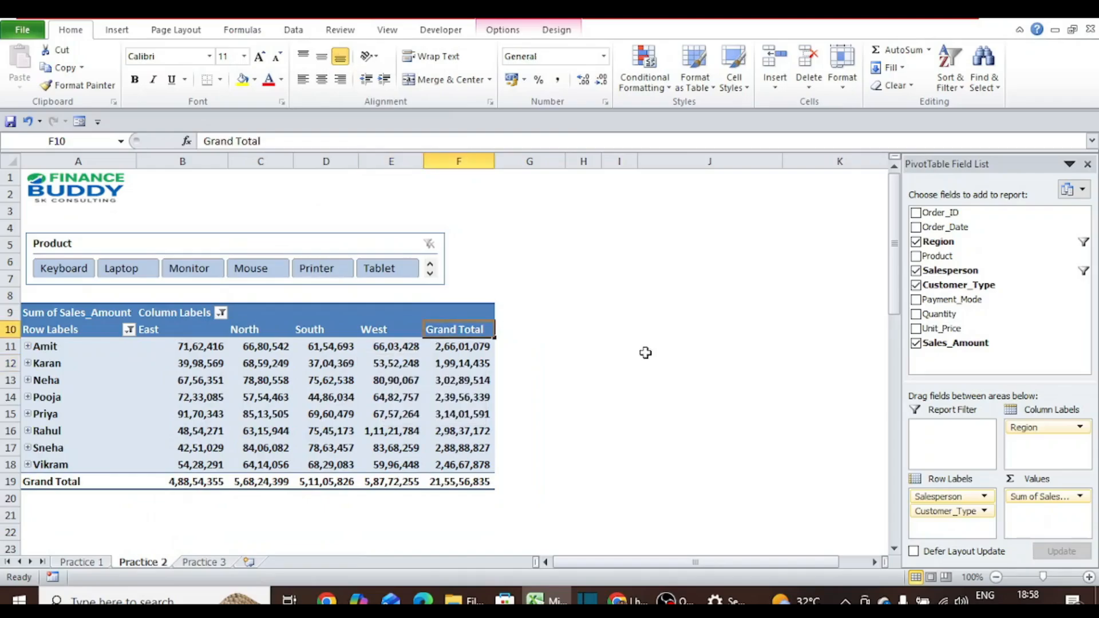
Enlarge the Product slicer so it nearly spans the PivotTable's width and reaches down to its header row
left_click_drag(894, 264, 897, 260)
left_click(381, 243)
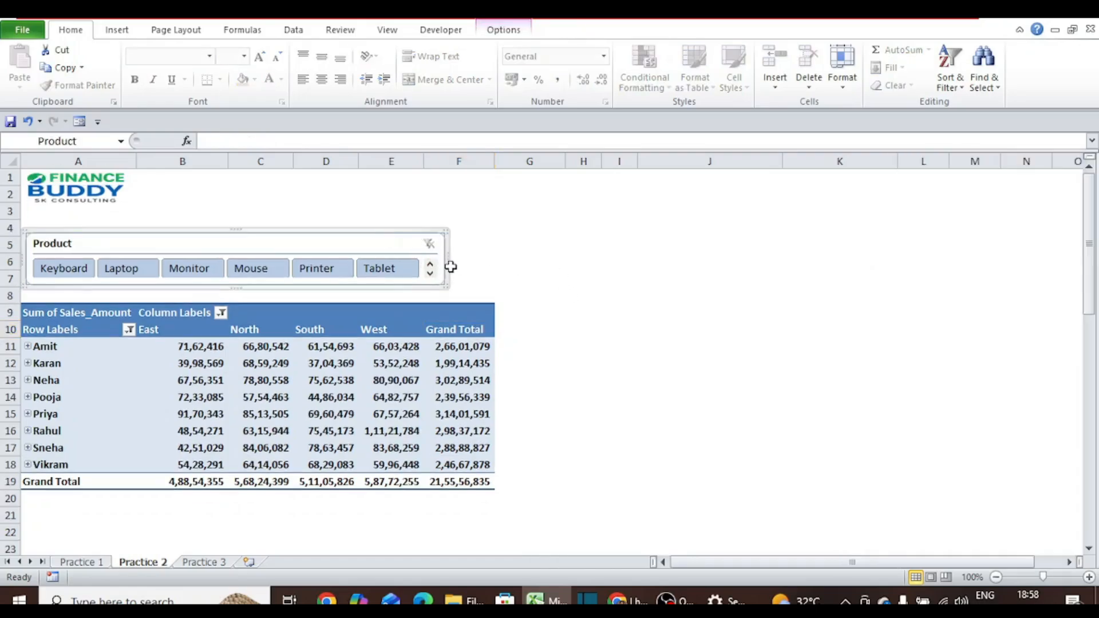
left_click_drag(447, 256, 489, 256)
left_click_drag(256, 287, 255, 294)
left_click(549, 297)
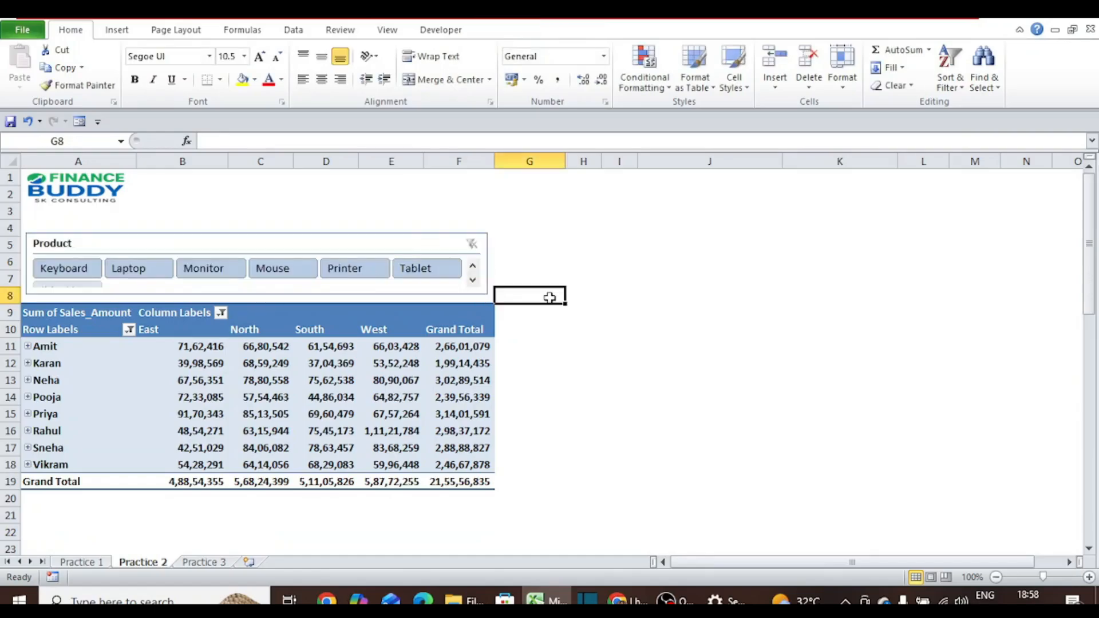